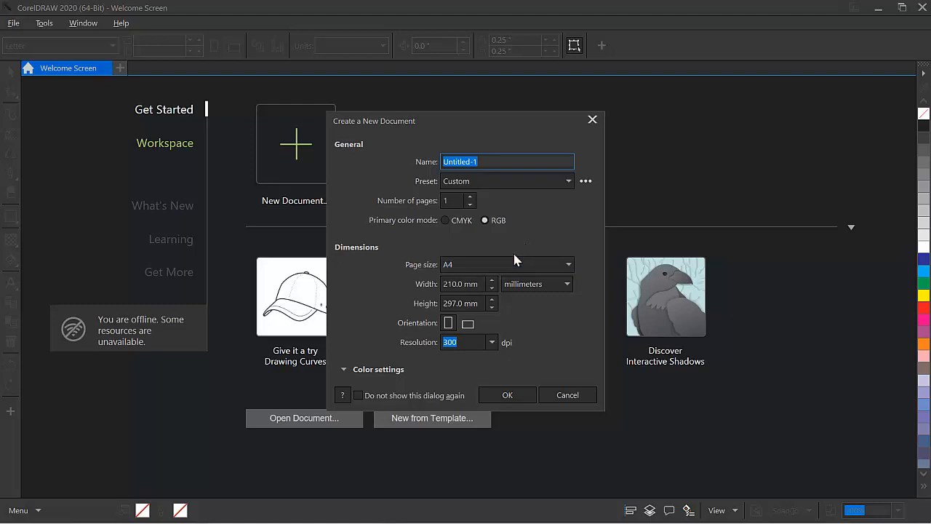
- Create an A4 portrait document in RGB at 300 dpi and choose medium-shot-smiley-woman-holding-bag.jpg for import
left_click(513, 393)
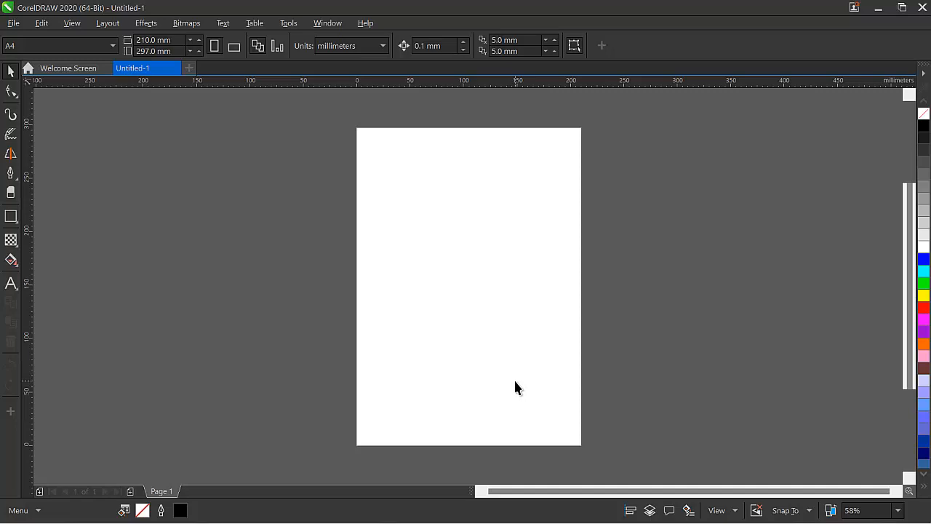
key("ctrl+i")
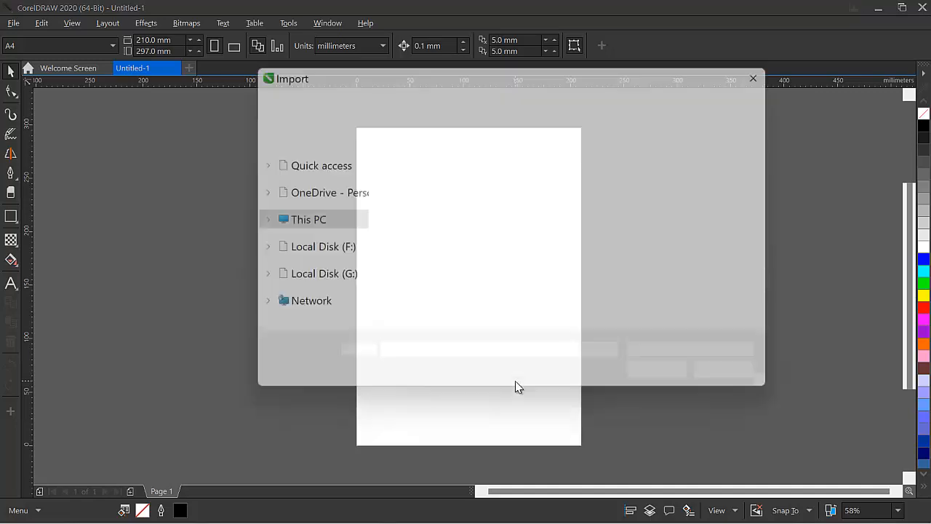
scroll(436, 264, "down", 10)
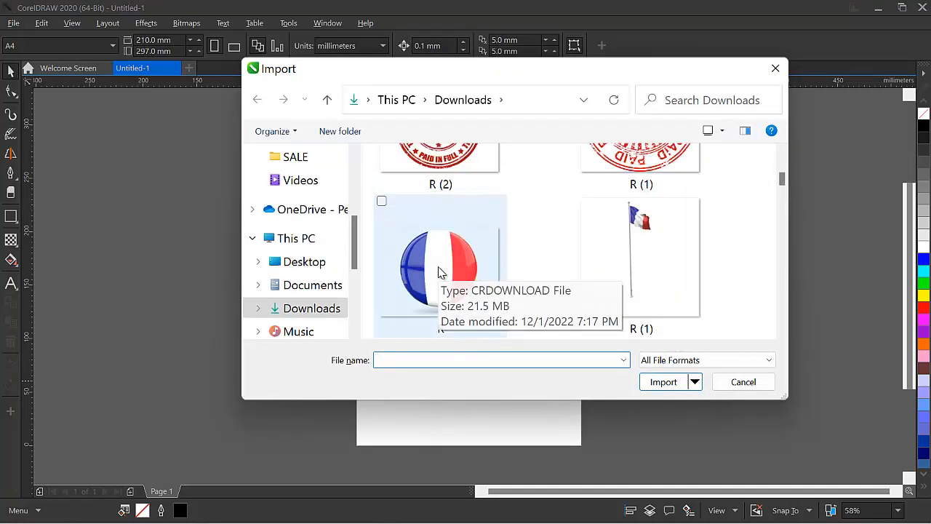
scroll(438, 278, "up", 7)
scroll(272, 224, "up", 1)
scroll(272, 223, "up", 3)
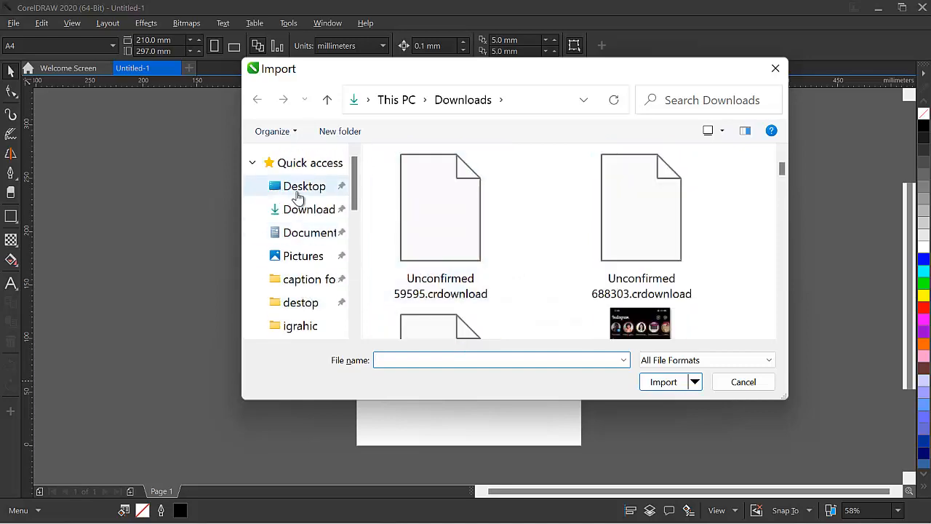
left_click(309, 166)
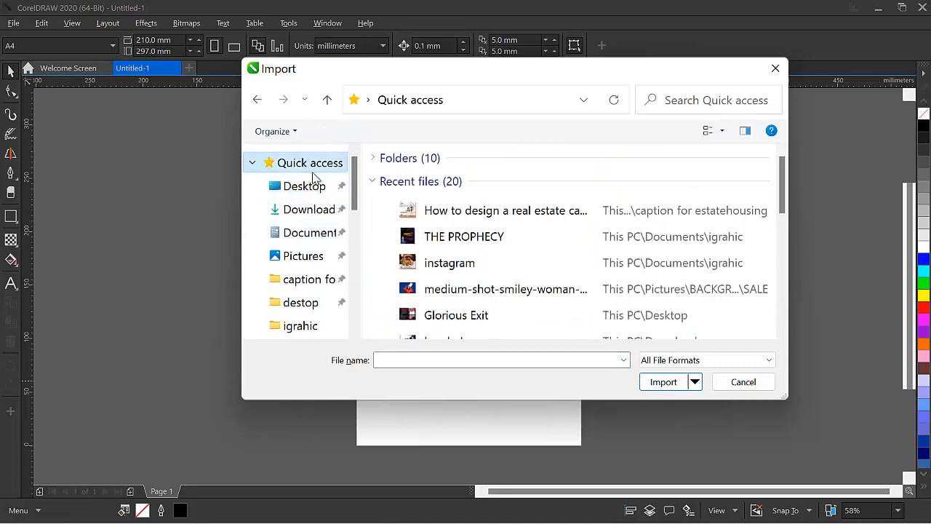
double_click(441, 289)
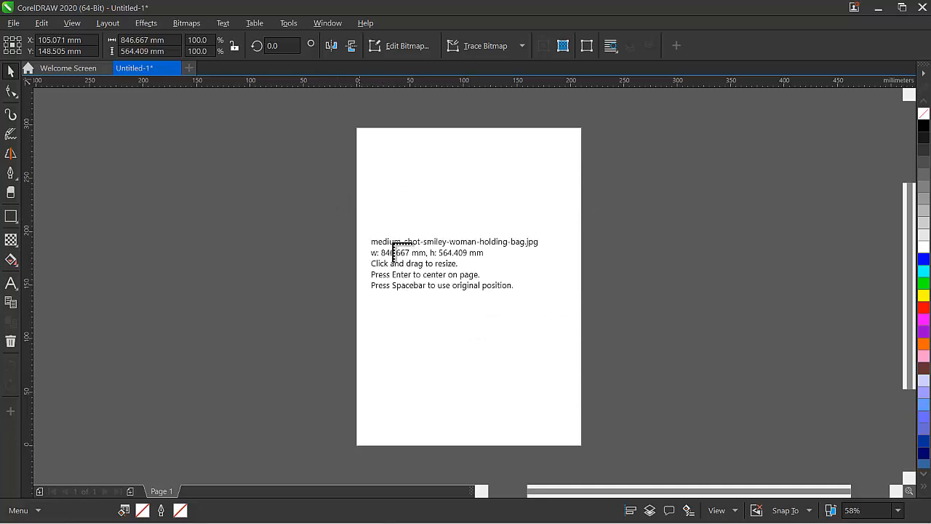
- Place the imported photo about 302 by 202 mm, and shift it so the woman sits over the page
left_click_drag(356, 181, 750, 400)
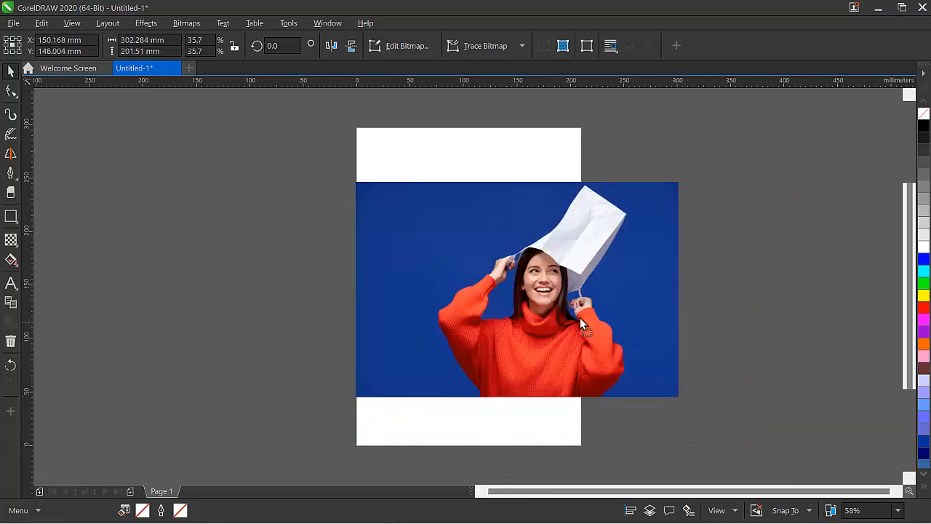
left_click_drag(580, 317, 518, 321)
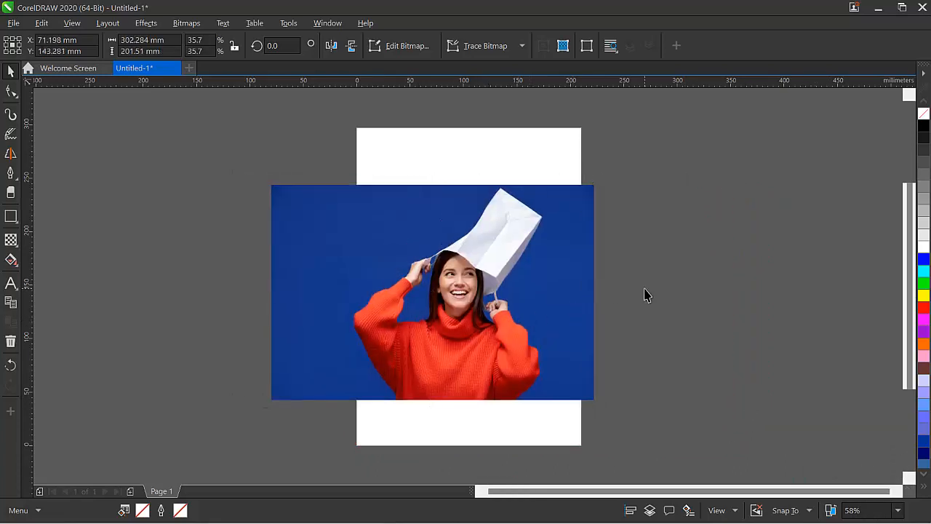
left_click(646, 295)
- Examine the woman, her sweater and the paper bag in the photo up close
scroll(415, 308, "up", 3)
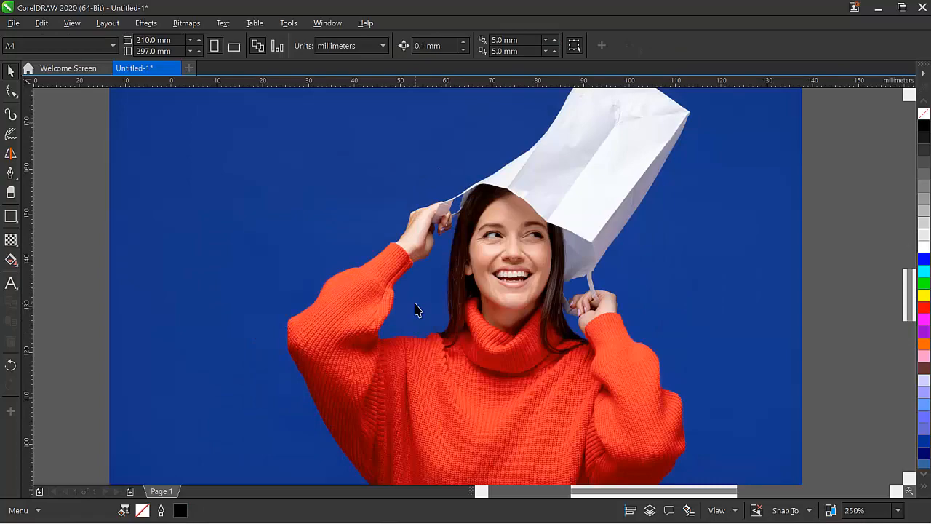
scroll(415, 309, "up", 3)
scroll(415, 308, "down", 6)
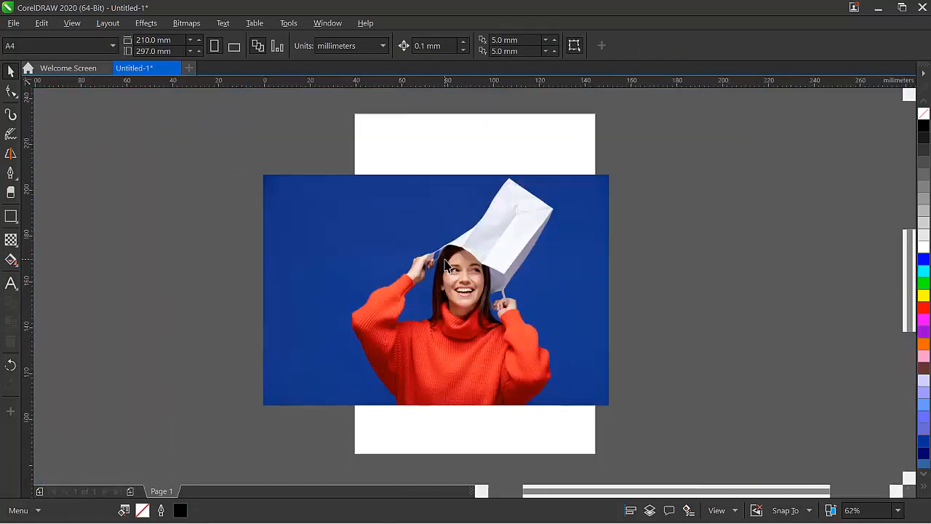
scroll(446, 265, "up", 4)
scroll(445, 264, "down", 4)
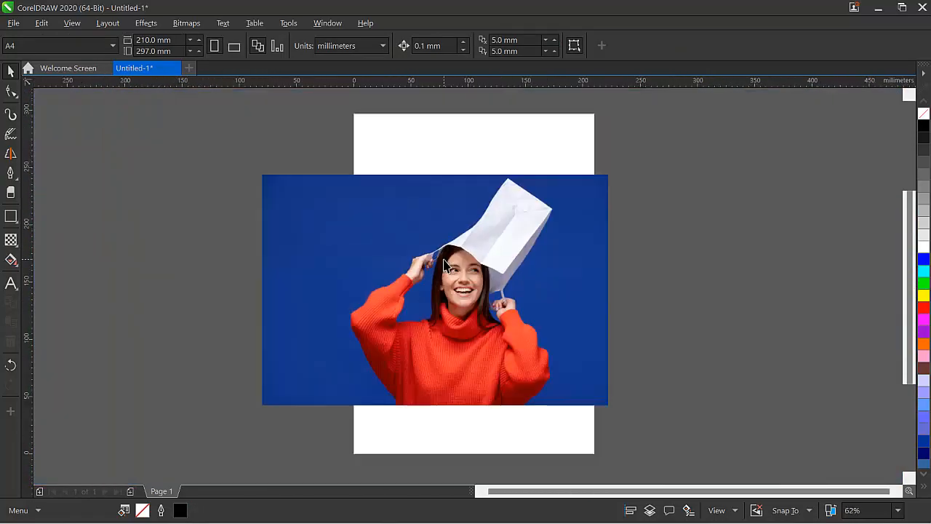
scroll(445, 265, "up", 4)
scroll(445, 265, "down", 4)
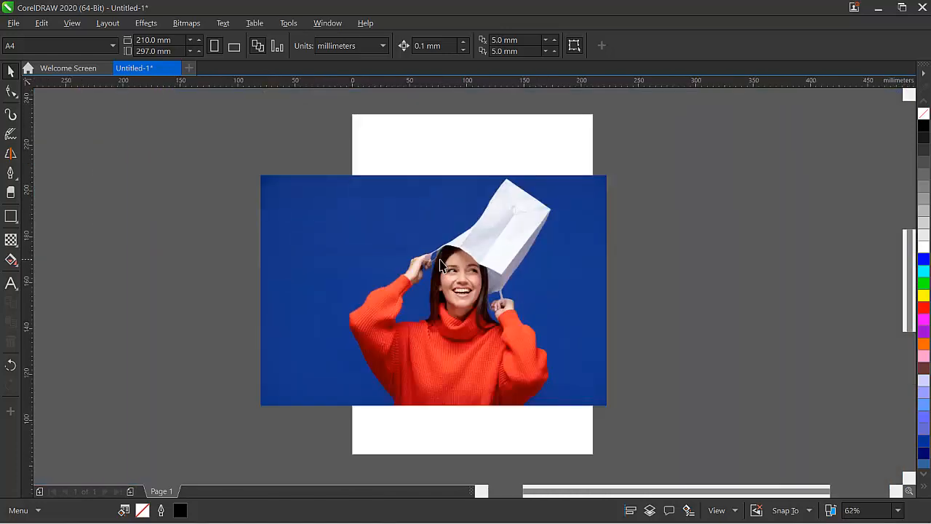
scroll(444, 264, "up", 4)
scroll(446, 264, "down", 2)
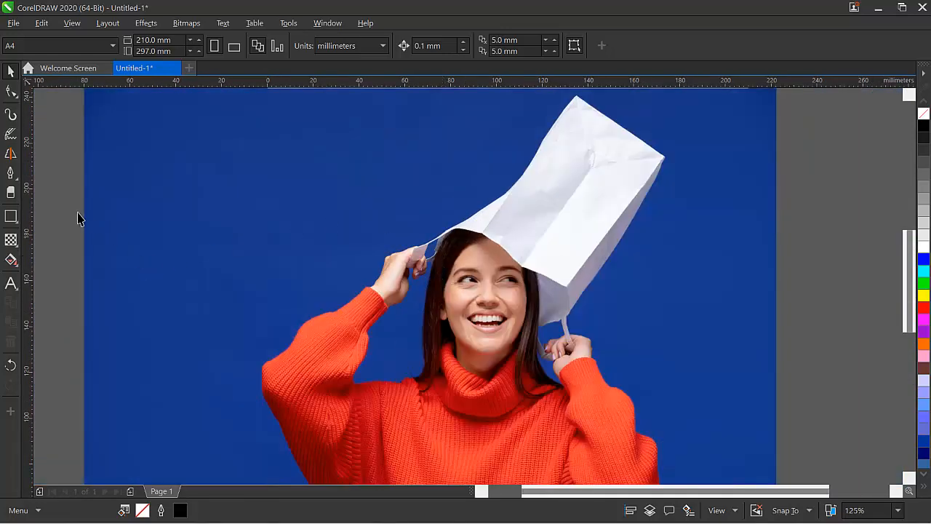
- Draw a closed four-sided practice shape about 37 by 45 mm with the Pen tool on the blue background beside the woman
left_click(11, 173)
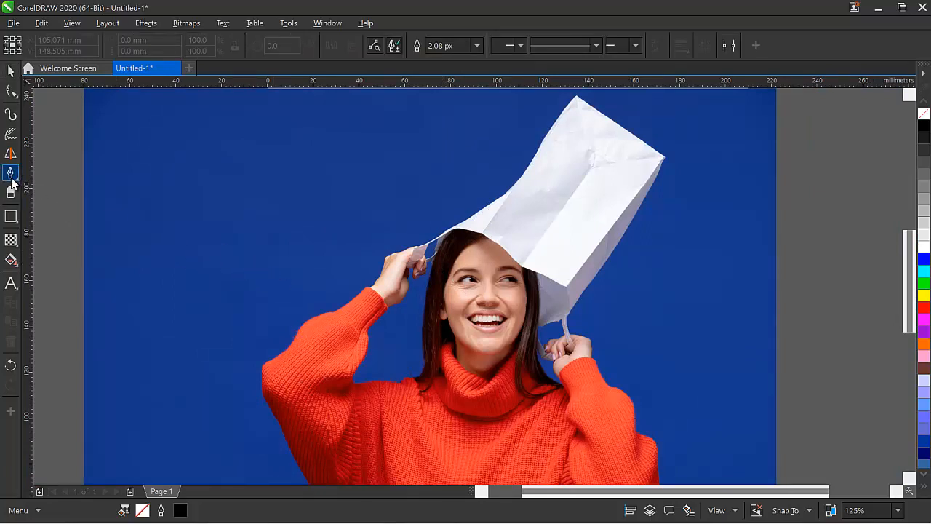
left_click(18, 182)
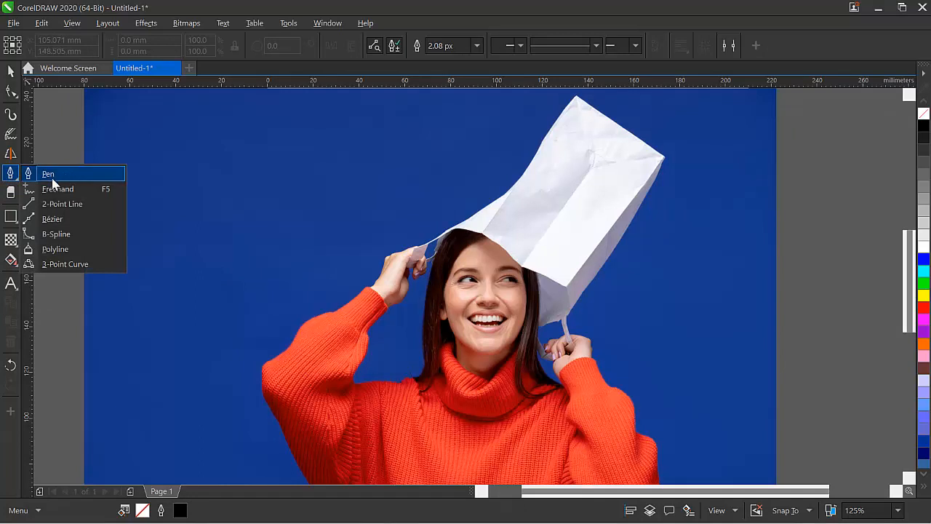
left_click(48, 174)
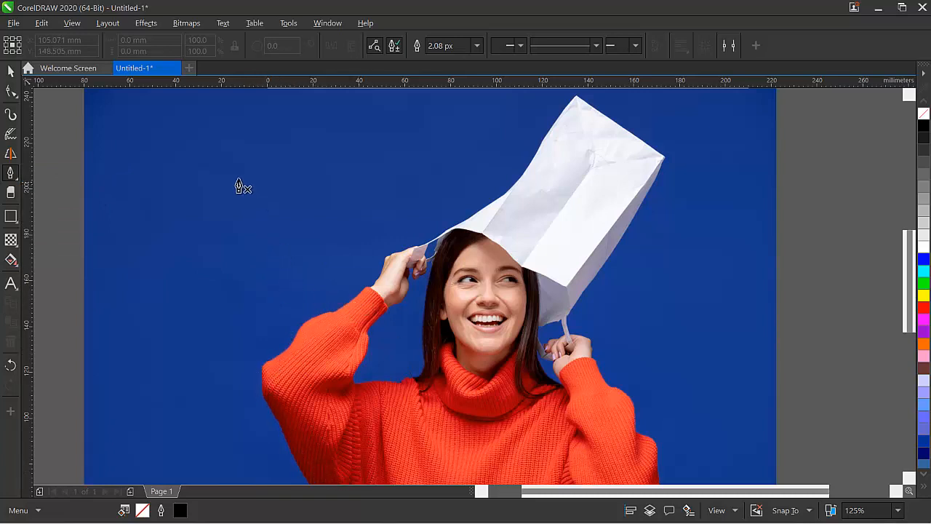
left_click(229, 166)
left_click(175, 211)
left_click(219, 267)
left_click(260, 199)
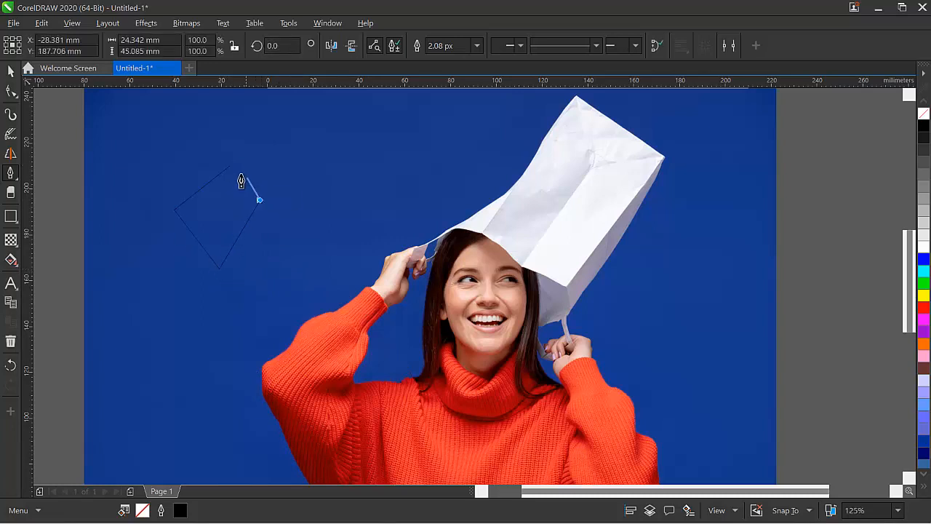
left_click(230, 167)
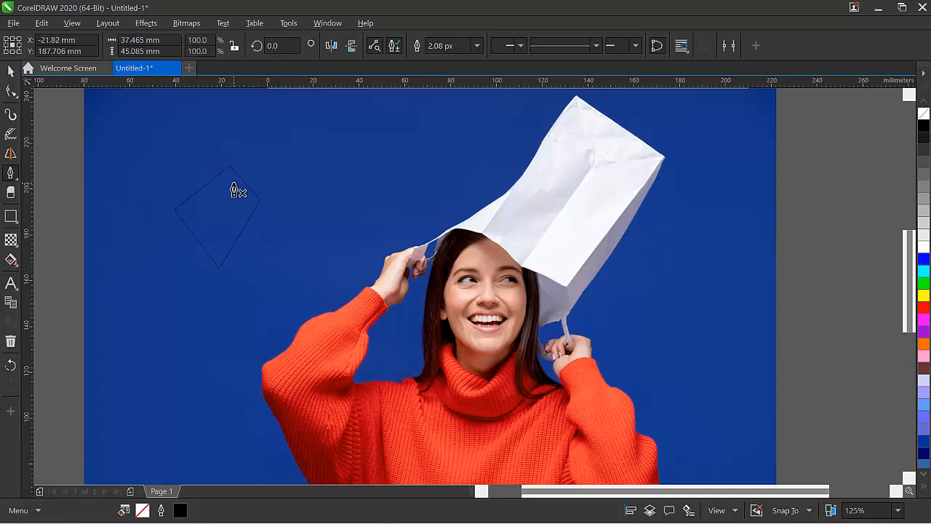
- Enlarge the four-sided shape to about 41 by 49 mm, shift it closer to the woman and fill it with white
left_click(9, 73)
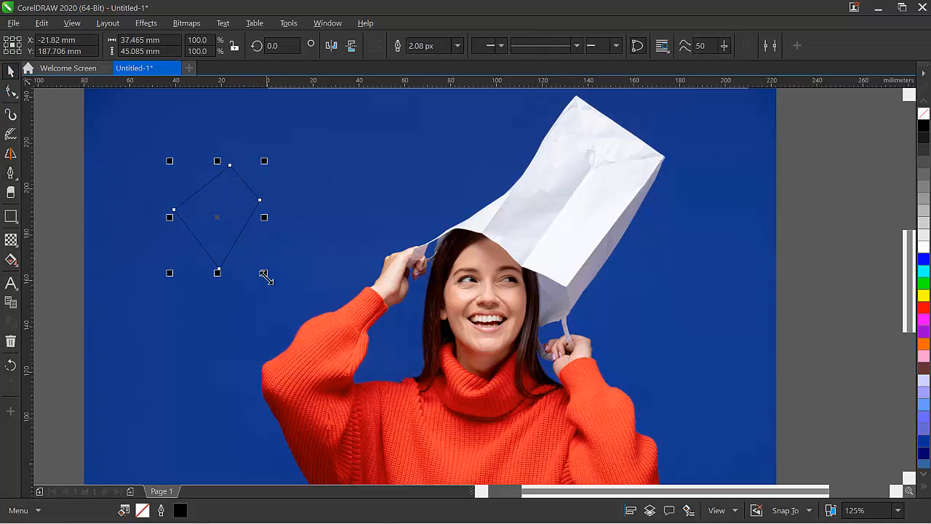
left_click_drag(263, 273, 282, 293)
left_click_drag(235, 213, 269, 206)
left_click(922, 248)
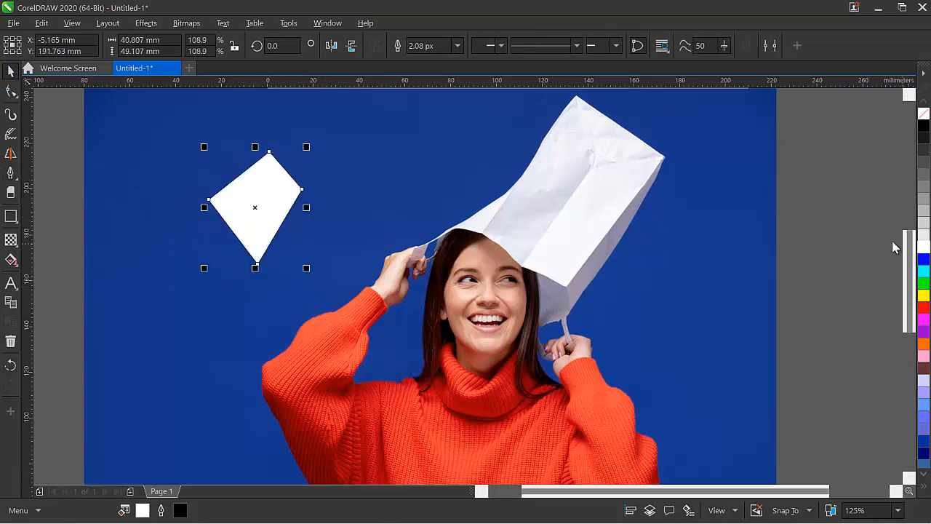
- Delete the white four-sided shape from the blue background
left_click(805, 212)
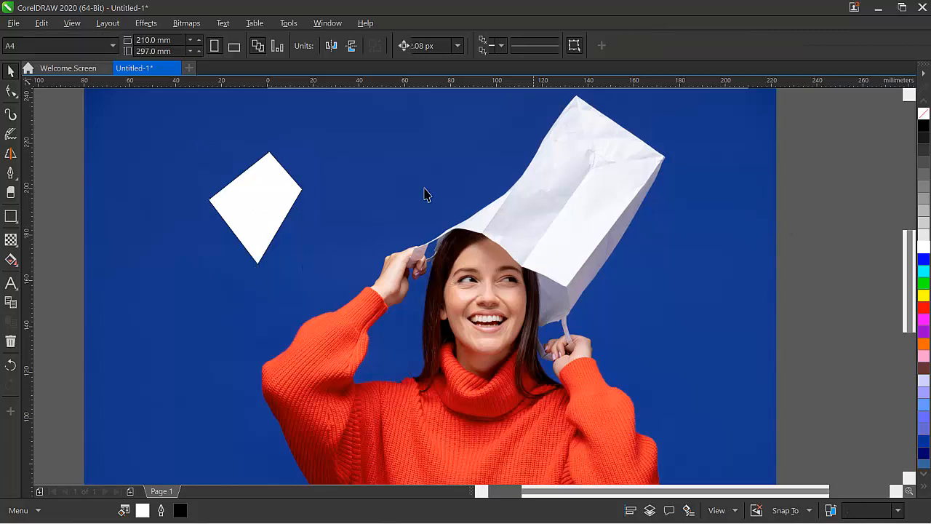
left_click(260, 198)
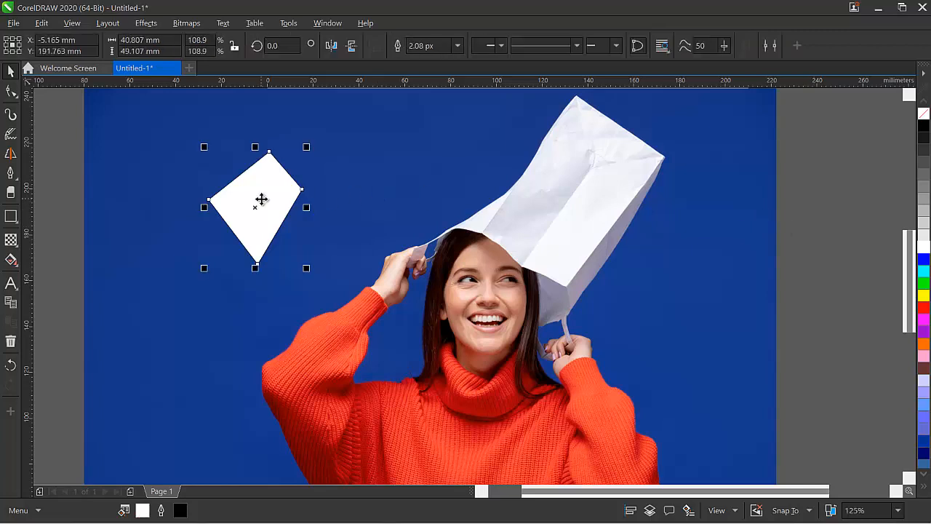
key("Delete")
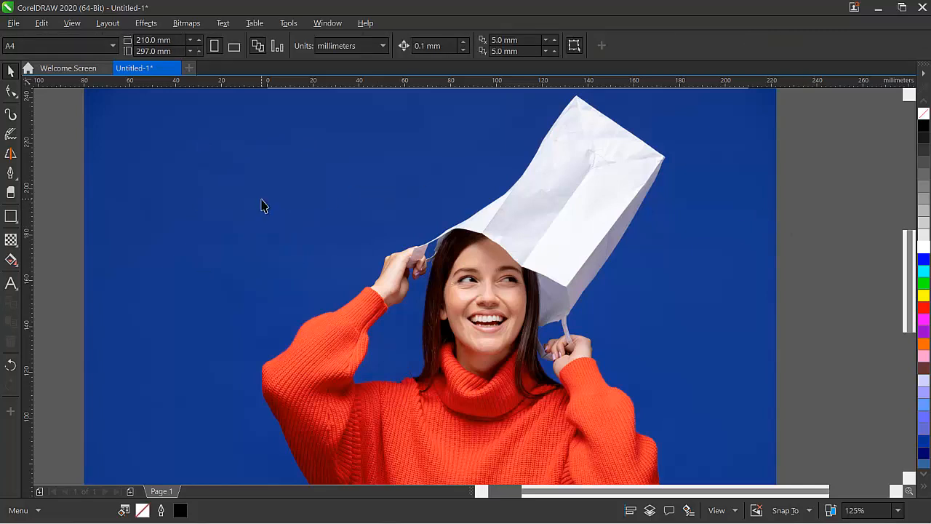
- Start a Pen tool outline on the red sleeve's upper edge near the cuff and trace it past the small dip in the knit
left_click(11, 175)
scroll(349, 309, "up", 5)
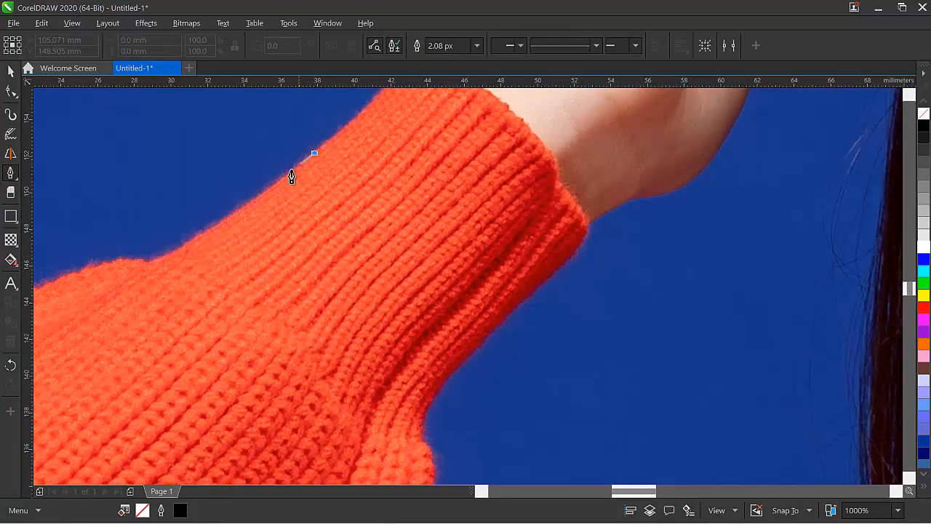
left_click(270, 190)
left_click(205, 229)
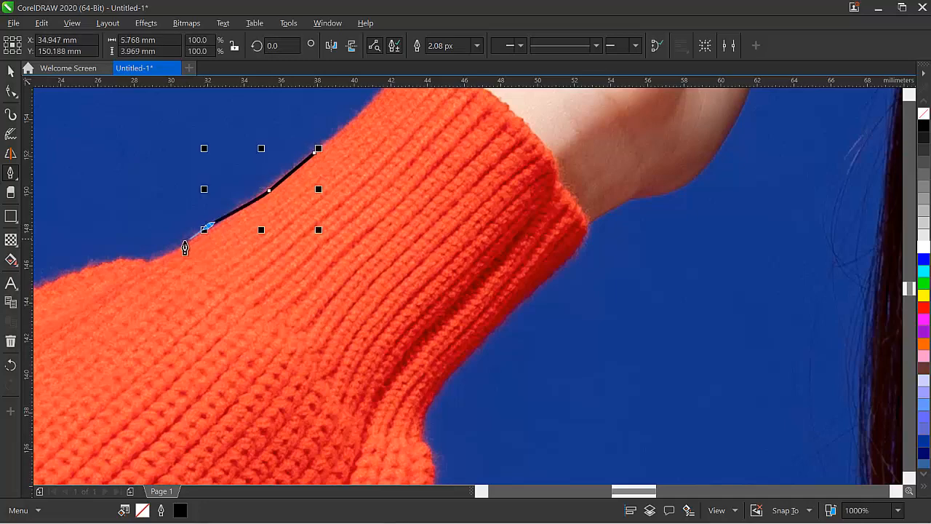
left_click(169, 257)
left_click_drag(143, 265, 124, 264)
double_click(93, 267)
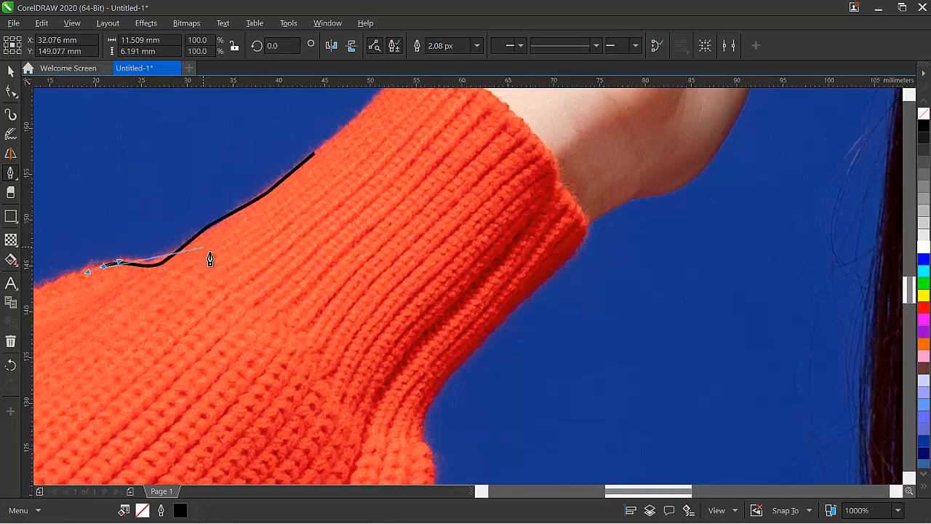
- Continue the Pen outline with curved segments around the rounded bulge of the red sleeve and down its outer edge
scroll(211, 257, "down", 3)
scroll(121, 286, "up", 3)
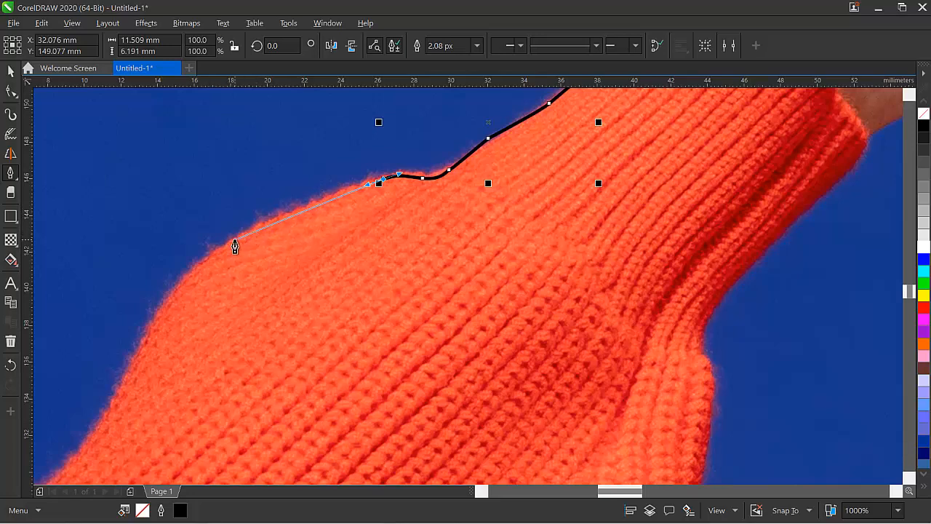
left_click_drag(231, 245, 192, 285)
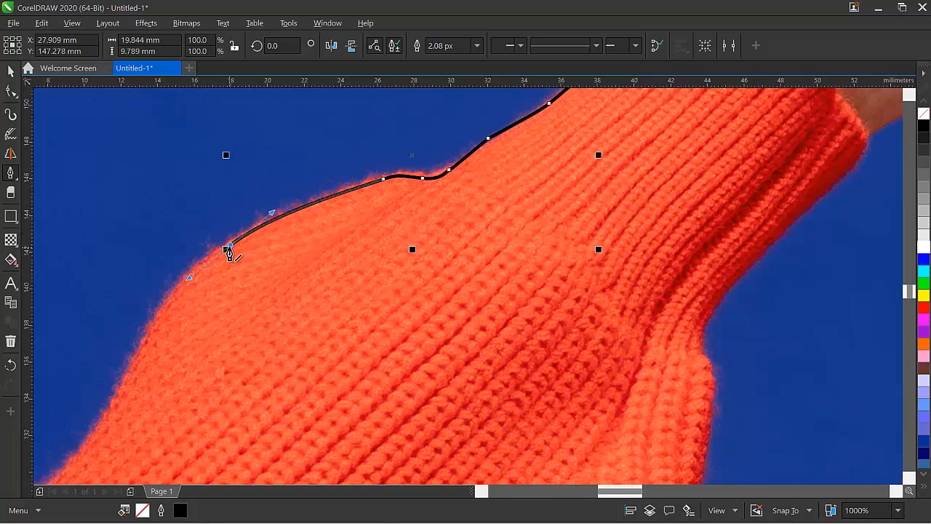
left_click(158, 321)
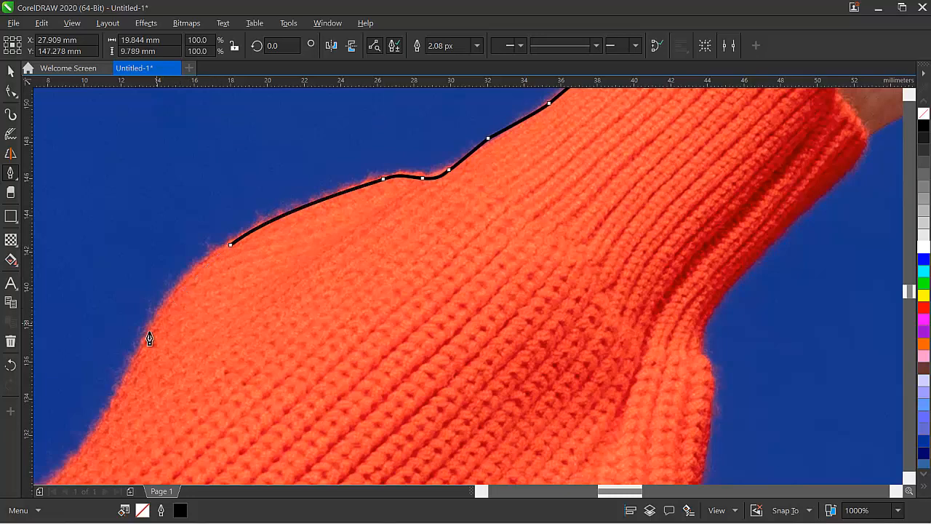
left_click(136, 365)
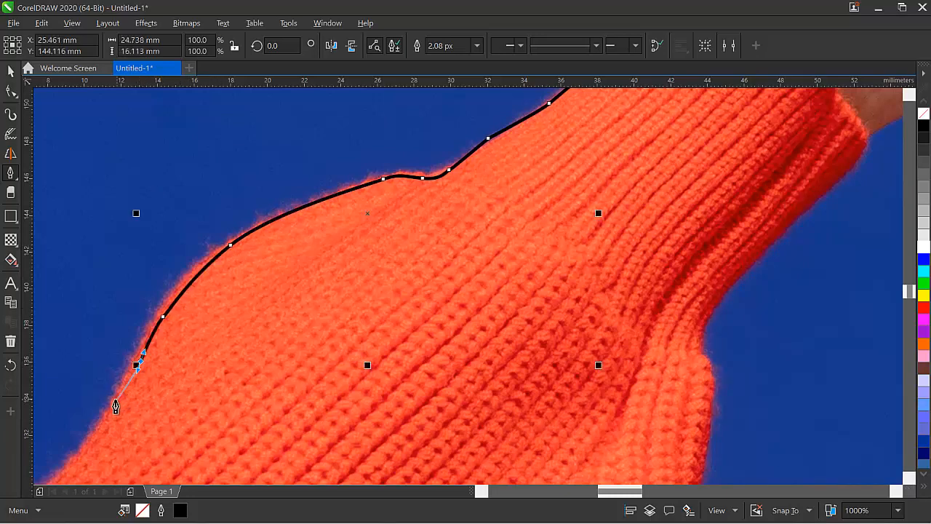
left_click_drag(115, 418, 99, 430)
- Extend the Pen outline along the sleeve's concave lower stretch as far as the corner of the elbow
scroll(197, 313, "down", 3)
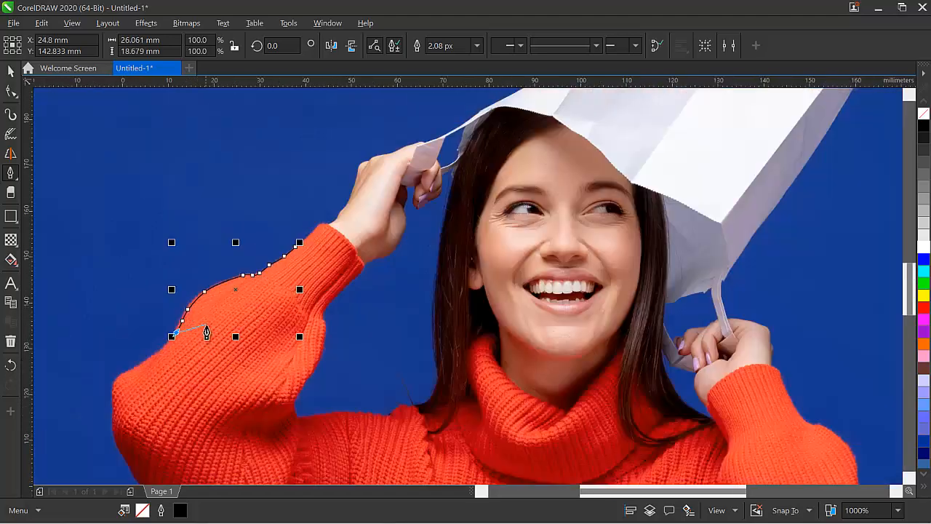
scroll(133, 398, "up", 3)
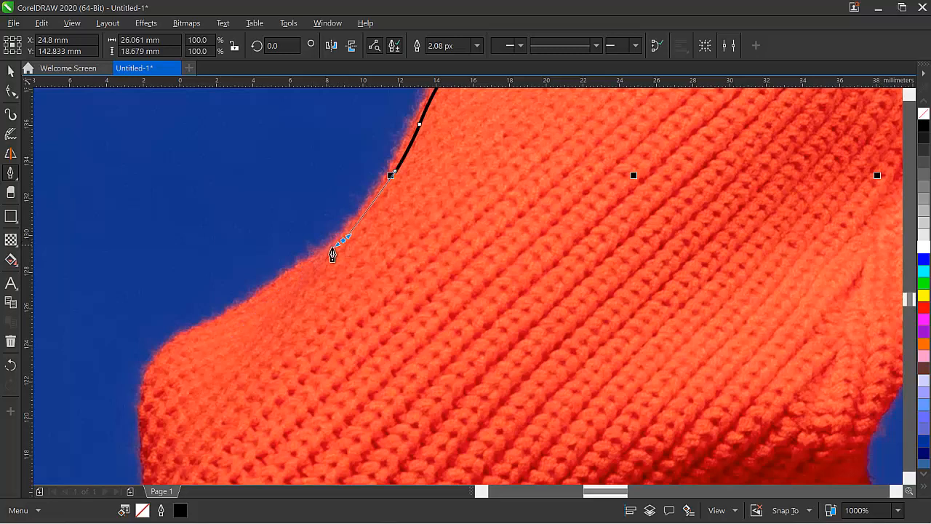
left_click(338, 245)
left_click_drag(302, 270, 289, 279)
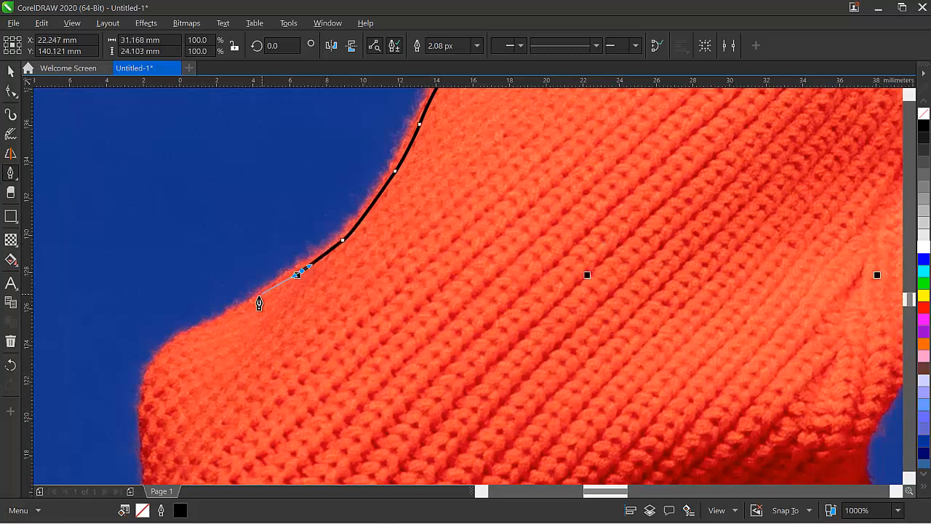
left_click_drag(247, 305, 172, 354)
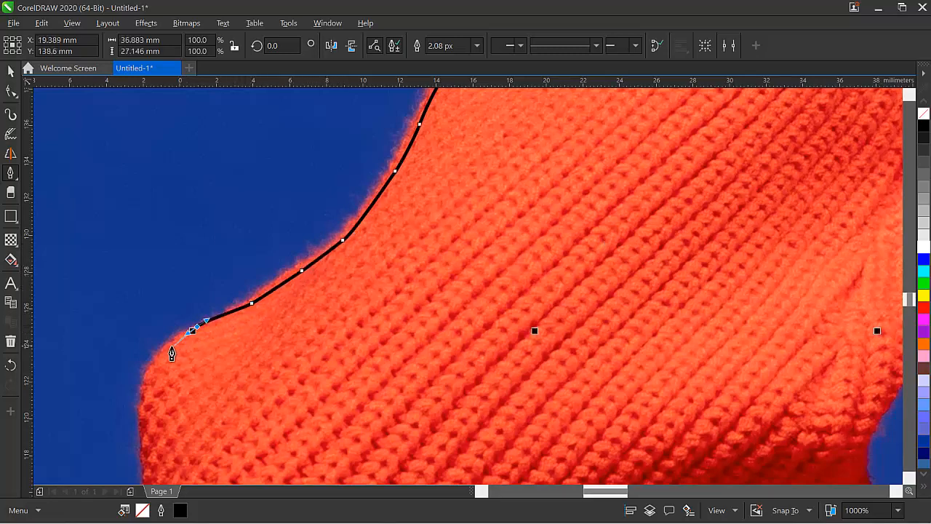
left_click(152, 368)
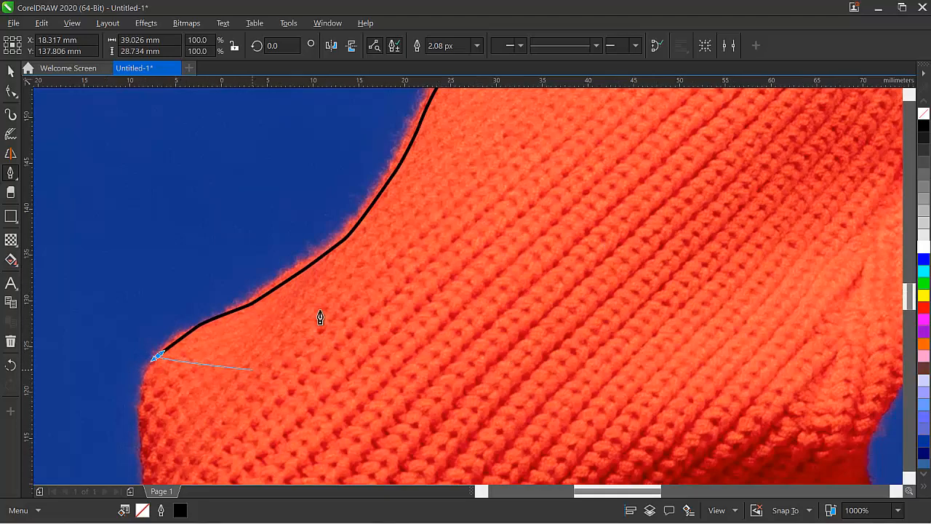
- Continue the Pen outline around the elbow corner and down the outer edge of the red sleeve below it
scroll(318, 315, "down", 3)
scroll(289, 352, "up", 2)
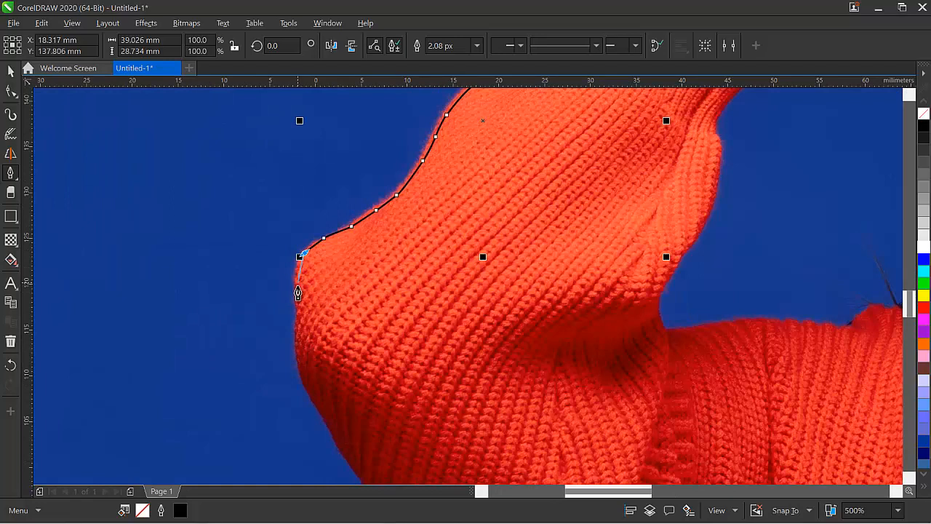
left_click_drag(297, 294, 298, 297)
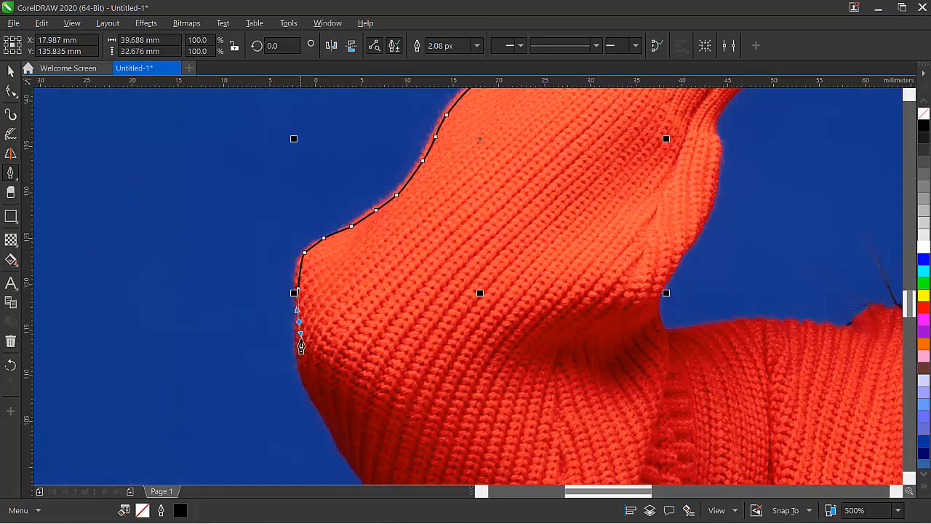
left_click_drag(301, 346, 338, 445)
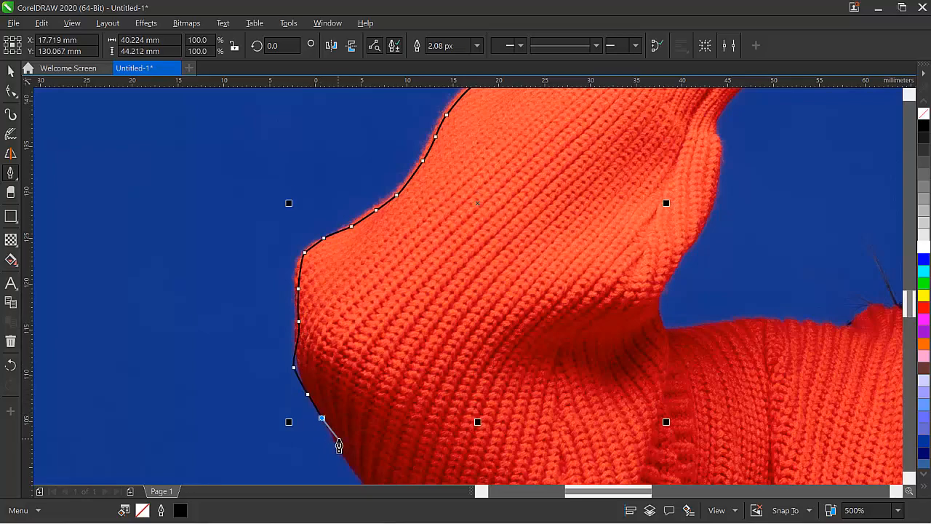
- Undo the last Pen nodes placed on the sleeve's outer edge below the elbow
key("ctrl+z")
key("ctrl+z")
key("ctrl+z")
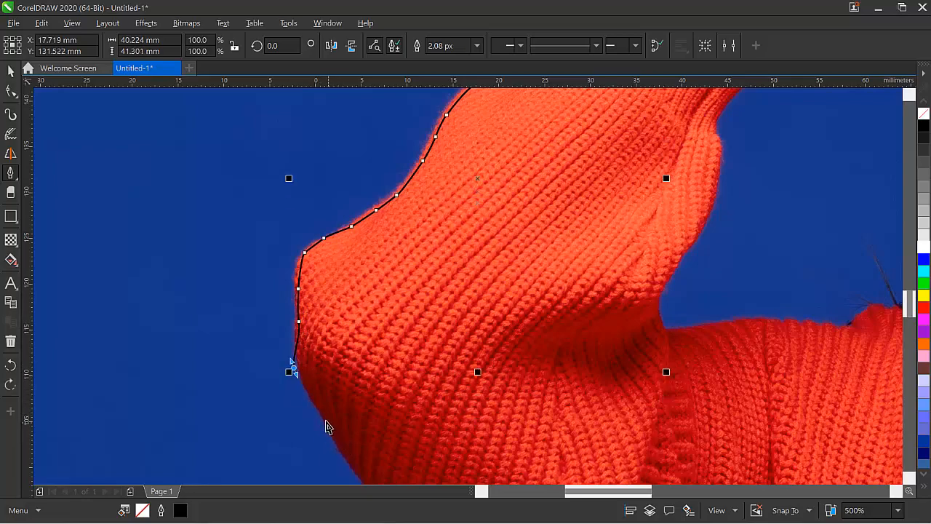
scroll(306, 381, "up", 3)
left_click_drag(284, 350, 302, 404)
scroll(341, 335, "down", 2)
scroll(341, 342, "down", 6)
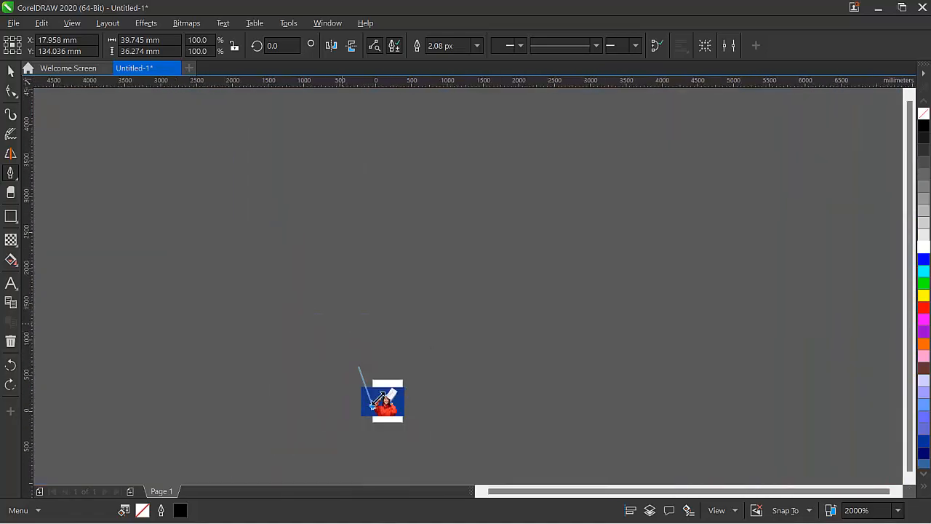
scroll(367, 408, "up", 3)
scroll(366, 439, "up", 2)
key("space")
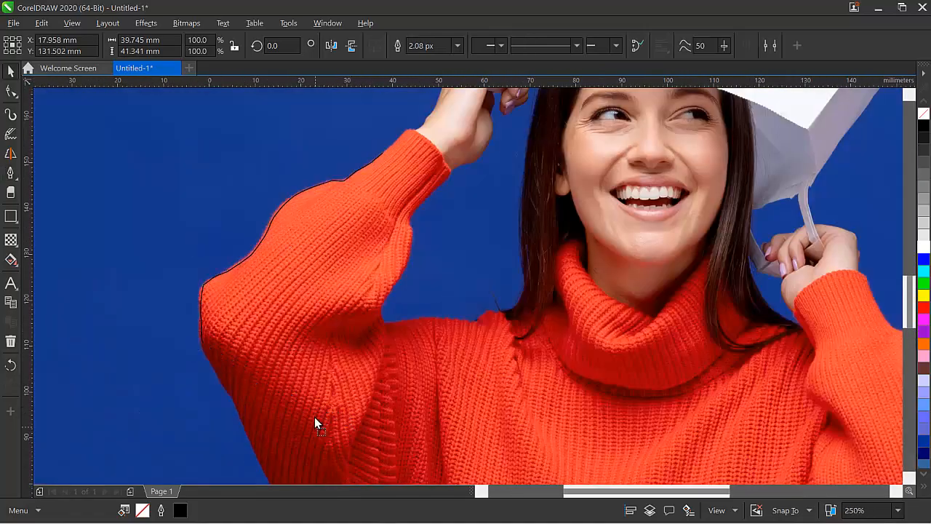
left_click_drag(314, 417, 292, 373)
key("space")
key("ctrl+z")
key("ctrl+z")
- Trace the sleeve's outer edge from below the elbow down to where the sweater meets the photo's lower edge
left_click_drag(216, 370, 222, 379)
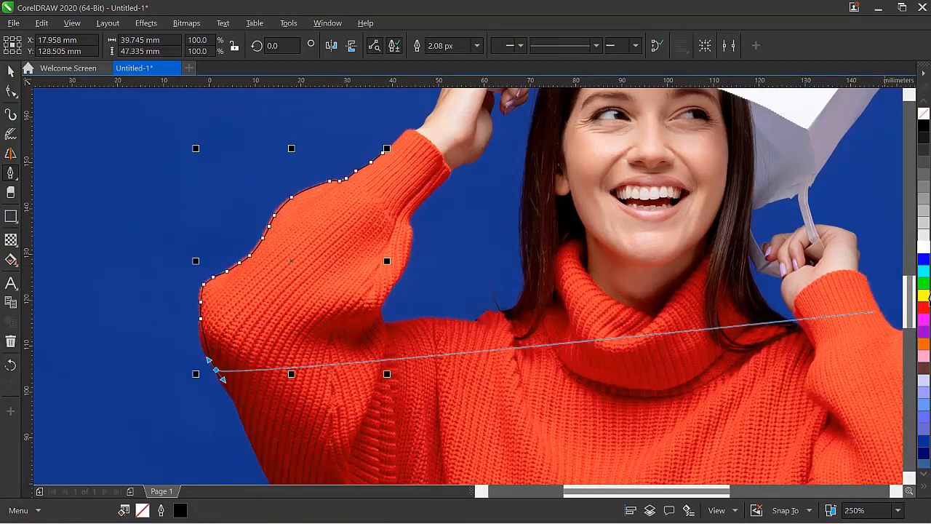
left_click_drag(909, 304, 909, 337)
left_click(241, 159)
left_click(253, 195)
left_click(272, 234)
left_click(292, 269)
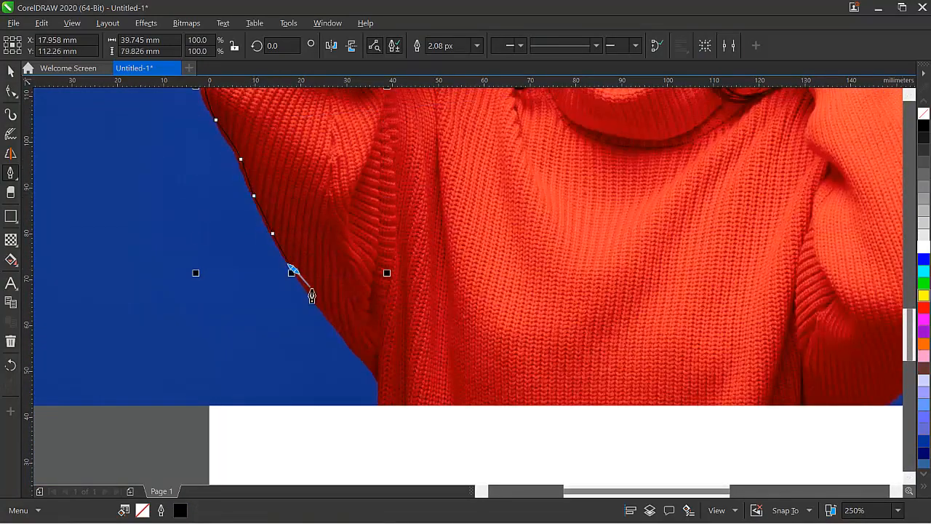
left_click(324, 313)
left_click(359, 358)
left_click(378, 405)
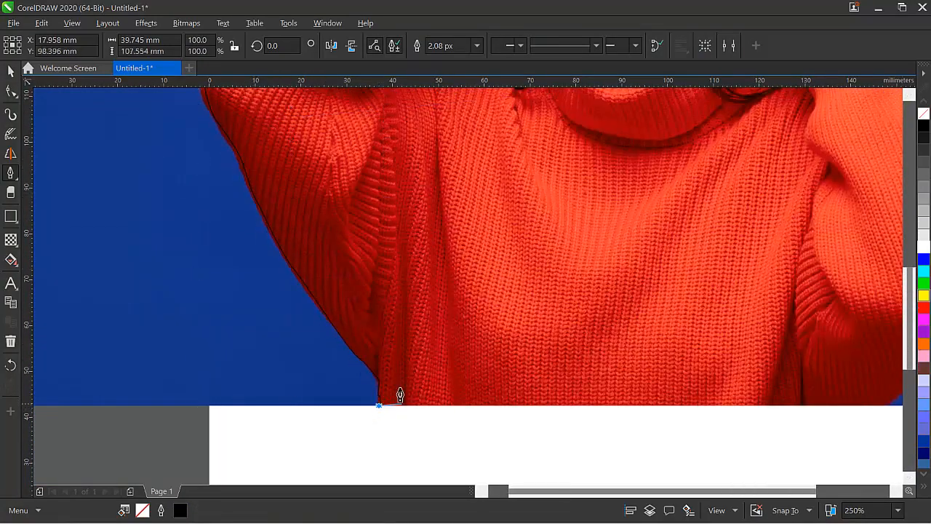
- Run the Pen outline along the photo's lower edge to the other sleeve and trace up that sleeve's sloping underside
scroll(415, 391, "down", 2)
scroll(451, 334, "up", 3)
left_click(454, 322)
left_click(479, 291)
left_click(522, 258)
left_click(555, 238)
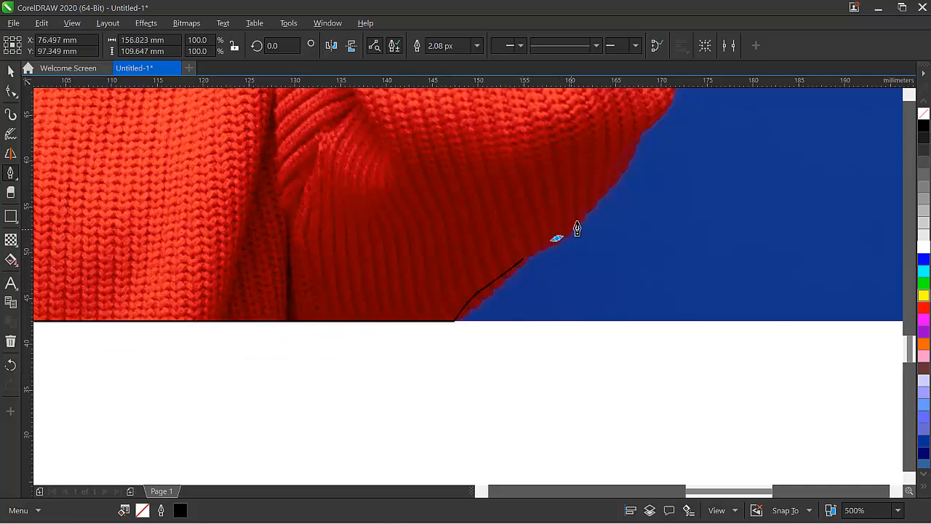
left_click(596, 199)
left_click(627, 155)
left_click(651, 122)
- Continue the outline up the second sleeve's outer edge and around its elbow fold to the inner notch
scroll(655, 165, "up", 5)
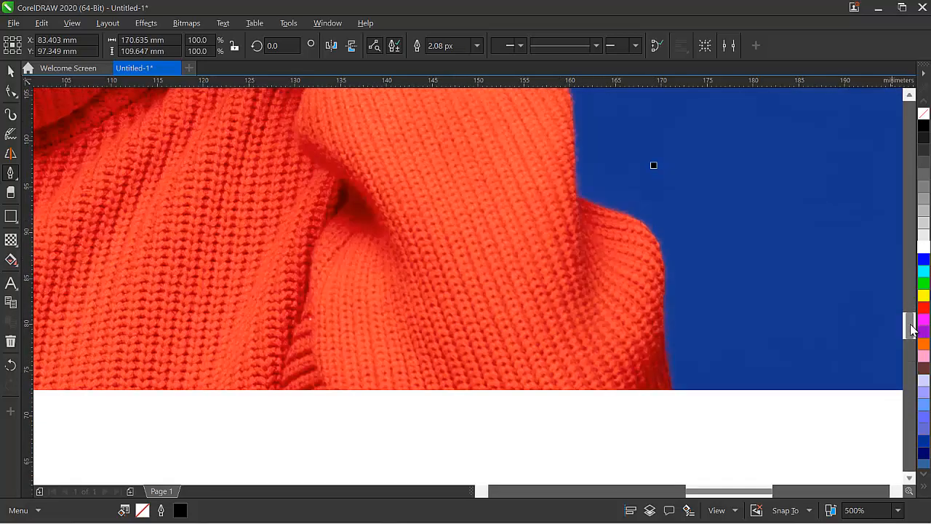
left_click(673, 331)
left_click(669, 271)
left_click(660, 196)
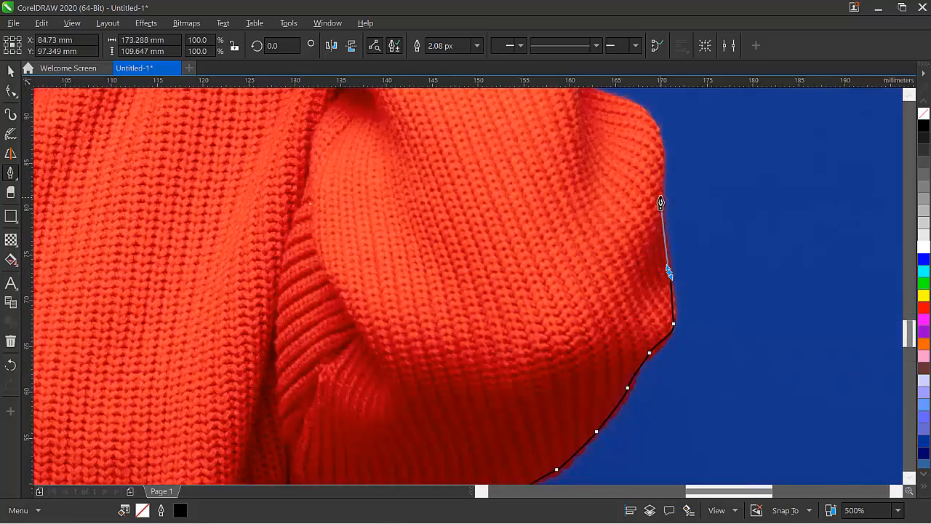
left_click(660, 136)
left_click(638, 107)
scroll(902, 318, "up", 5)
left_click(591, 351)
left_click(576, 342)
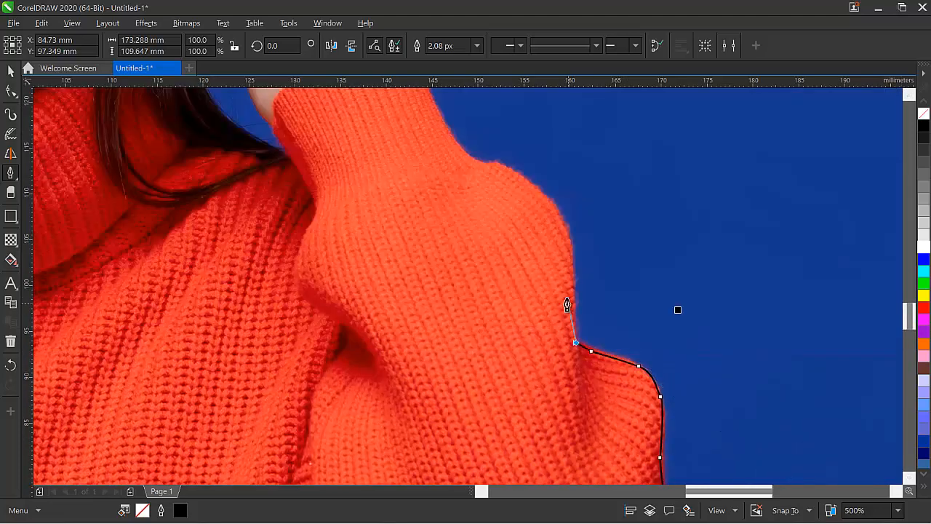
- Trace from the notch around the rounded upper bulge of the second sleeve to the dip below the cuff
left_click(572, 261)
left_click(553, 204)
left_click(505, 164)
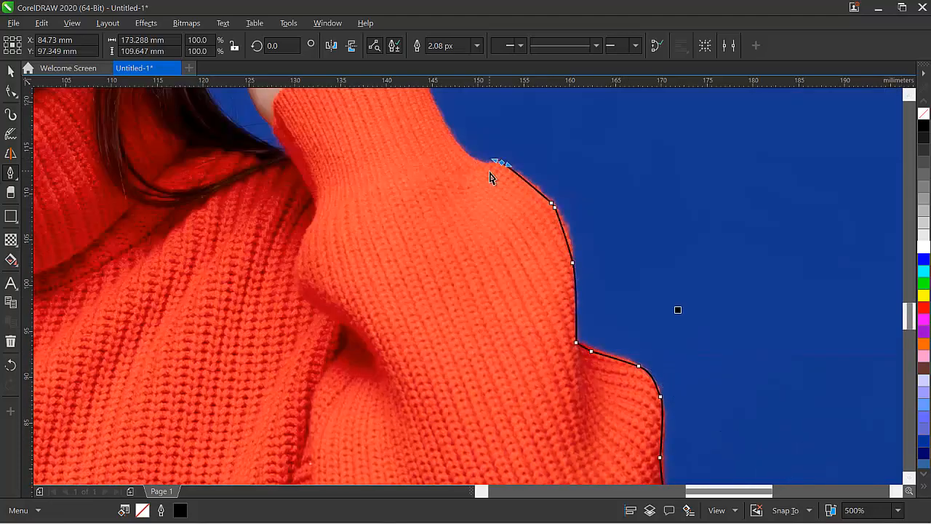
left_click(476, 163)
- Extend the outline up the second sleeve's cuff and along the outer edge of the wrist
scroll(476, 163, "down", 4)
scroll(562, 339, "up", 4)
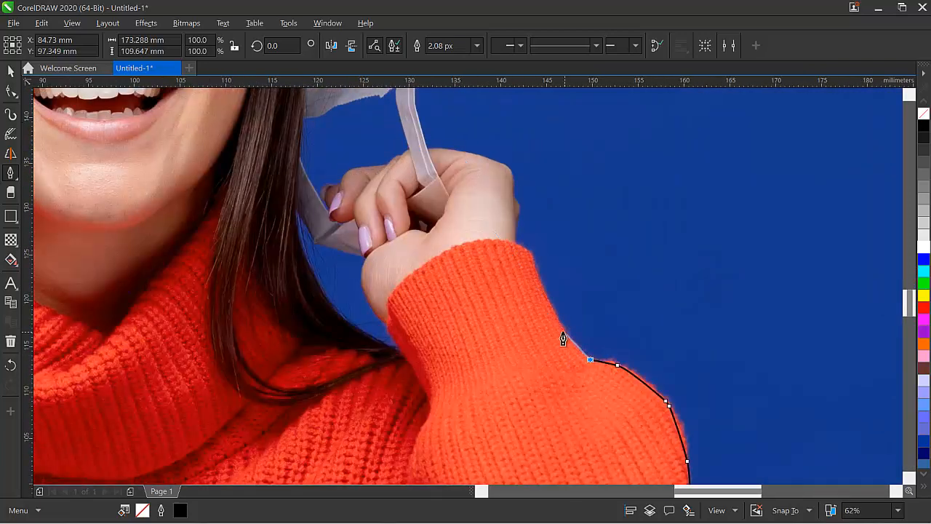
left_click(557, 326)
left_click(534, 271)
left_click(515, 222)
scroll(514, 222, "up", 4)
left_click(520, 211)
left_click(515, 200)
left_click(513, 190)
scroll(487, 165, "down", 4)
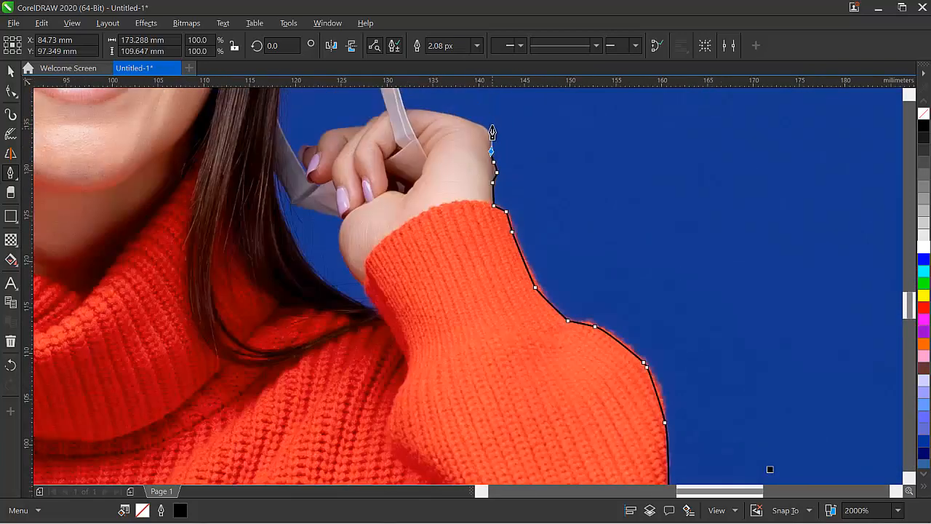
- Trace over the back of the hand holding the bag until the outline meets the paper handle
scroll(474, 152, "up", 4)
left_click(445, 122)
scroll(411, 115, "down", 2)
scroll(390, 124, "up", 2)
left_click(488, 120)
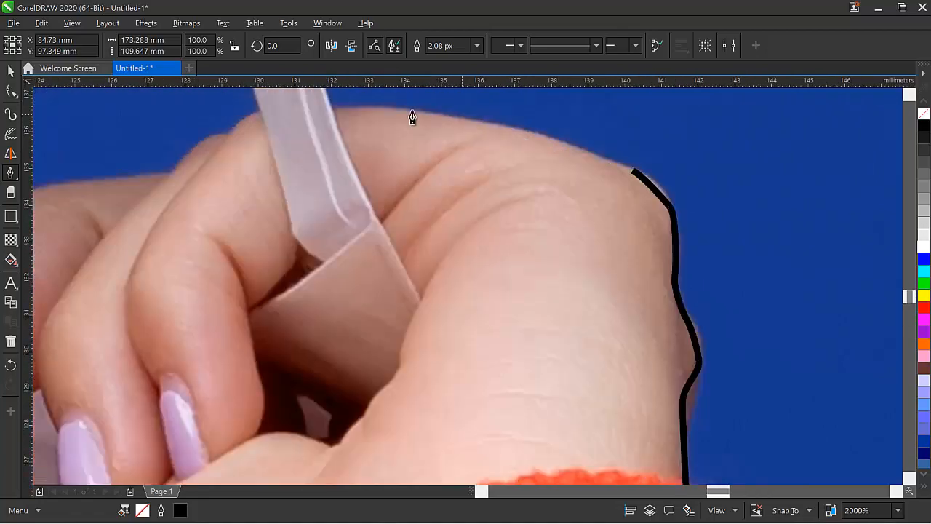
left_click(396, 110)
left_click(339, 110)
- Follow the outer edge of the paper handle up to the lower tip of the white bag
scroll(340, 113, "down", 5)
scroll(355, 137, "up", 4)
left_click(428, 317)
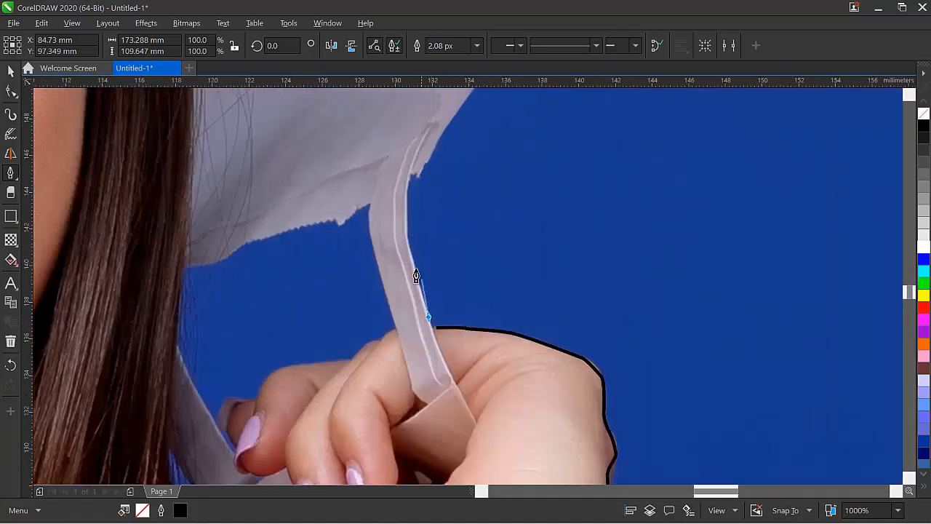
left_click(408, 248)
left_click(411, 171)
- Trace the shaded long side of the paper bag from its lower tip up to the outer corner
scroll(418, 186, "down", 5)
scroll(405, 316, "up", 1)
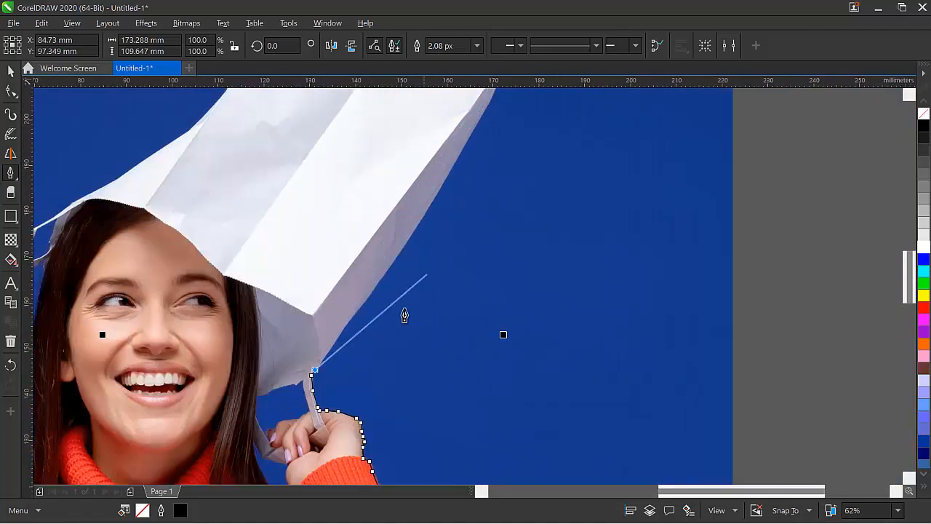
left_click(400, 252)
left_click(437, 197)
scroll(437, 197, "down", 3)
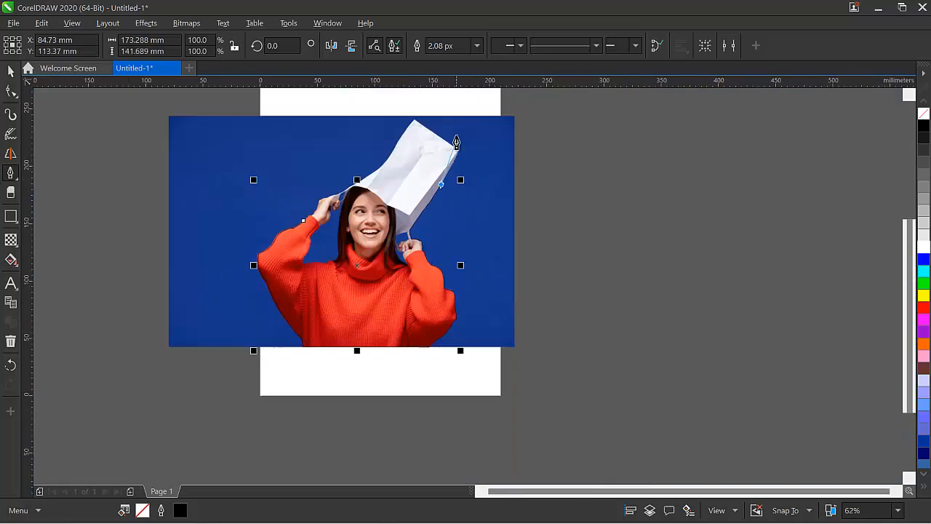
scroll(416, 372, "up", 5)
left_click(440, 314)
left_click(466, 251)
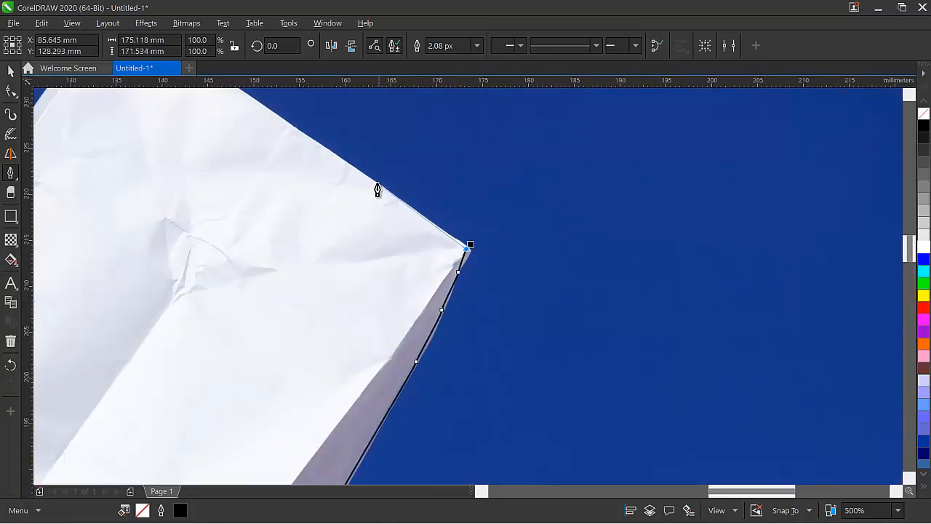
- Continue the outline across the bag's upper edge to its peak and down the opposite long side
scroll(376, 187, "down", 3)
scroll(348, 192, "up", 2)
left_click(334, 168)
left_click(310, 191)
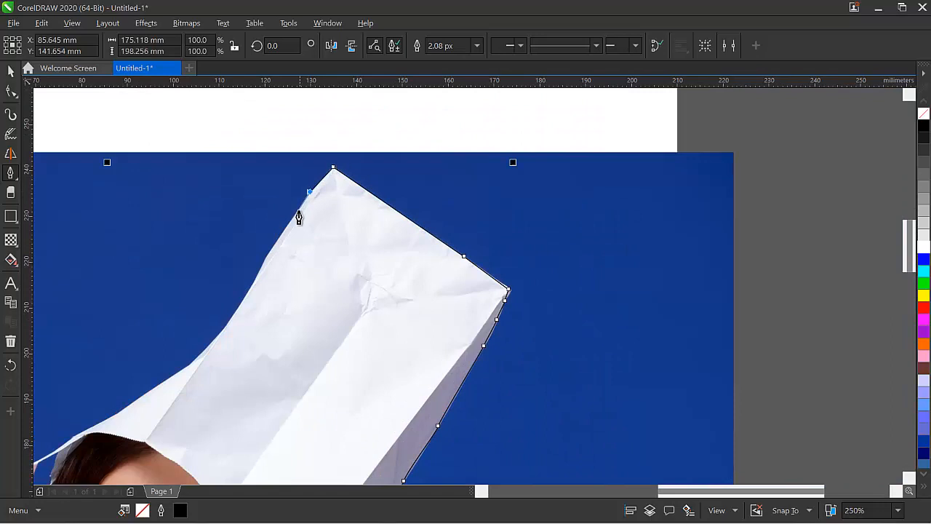
left_click(292, 221)
left_click(274, 249)
left_click(230, 321)
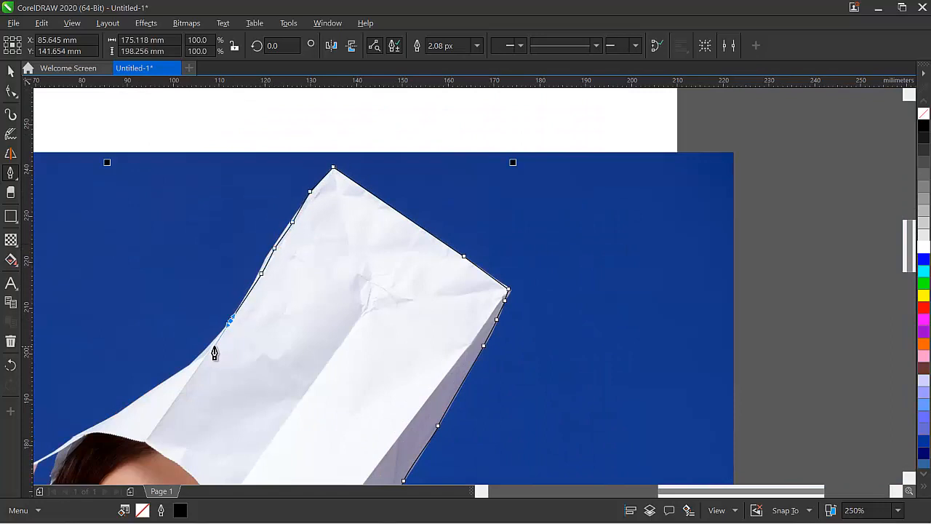
- Trace the bag's sloping lower flap down to the start of the handle strip above the hair
scroll(203, 368, "down", 3)
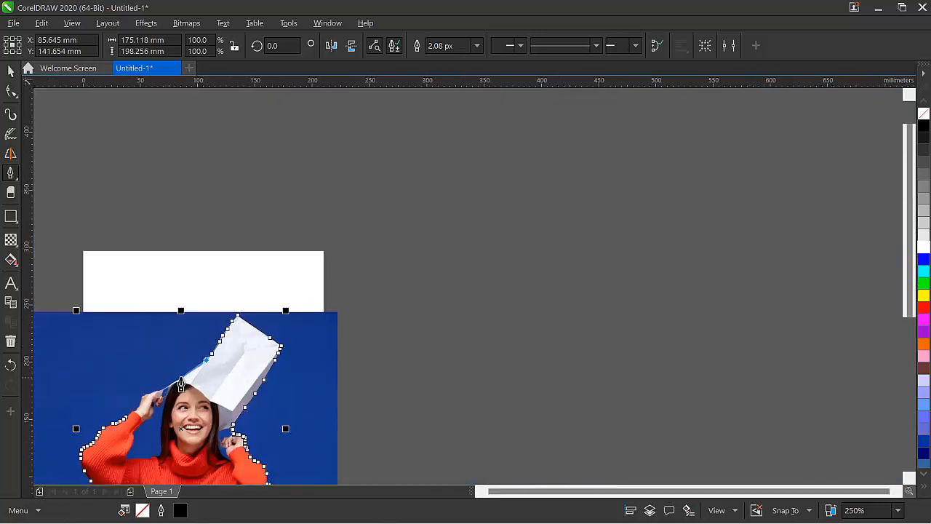
scroll(183, 375, "up", 4)
scroll(184, 375, "up", 4)
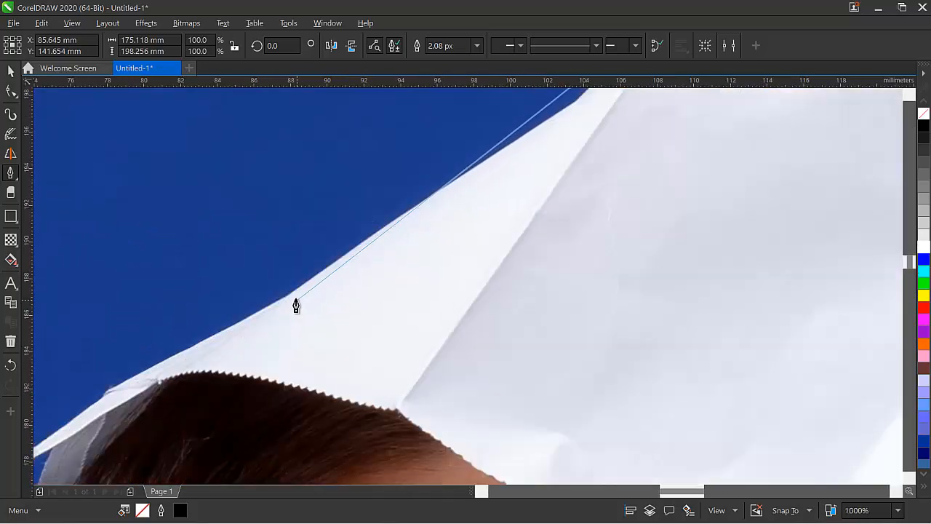
left_click_drag(295, 298, 254, 313)
left_click_drag(162, 361, 148, 368)
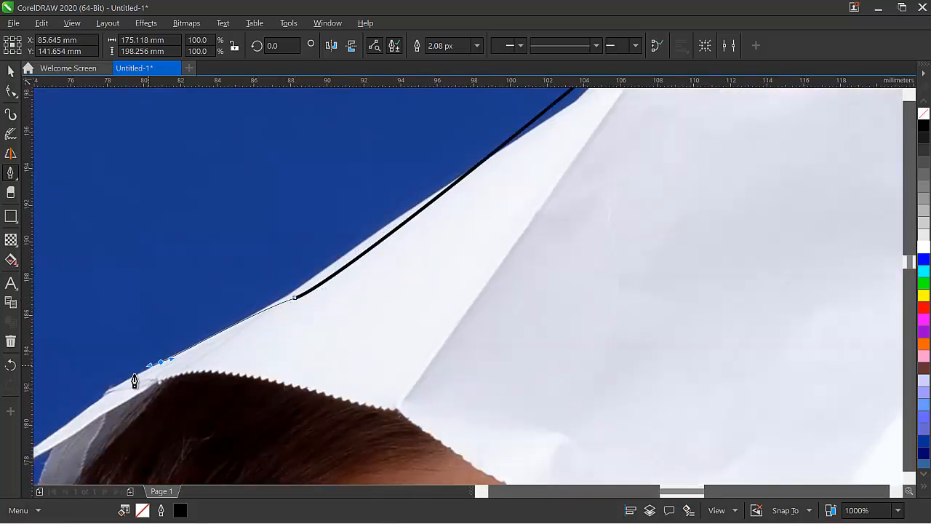
left_click_drag(104, 395, 100, 399)
- Follow the thin handle strip to the raised hand and trace along the top of its fingers to the knuckles
scroll(179, 365, "down", 1)
scroll(240, 374, "down", 5)
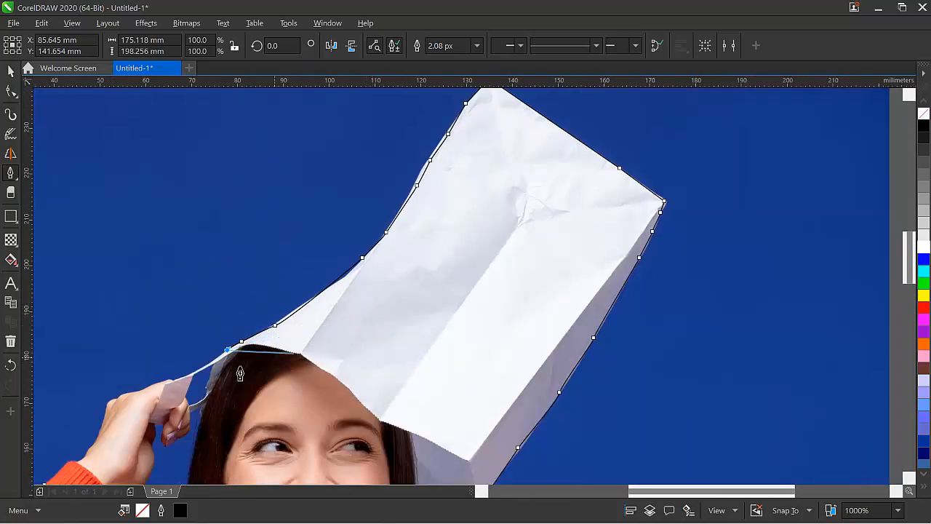
scroll(219, 385, "up", 4)
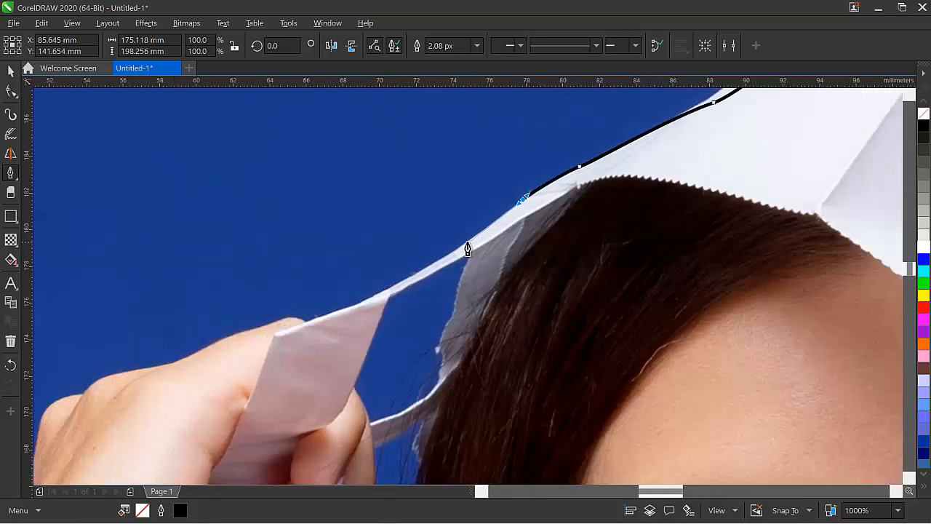
left_click_drag(465, 241, 452, 251)
left_click(398, 284)
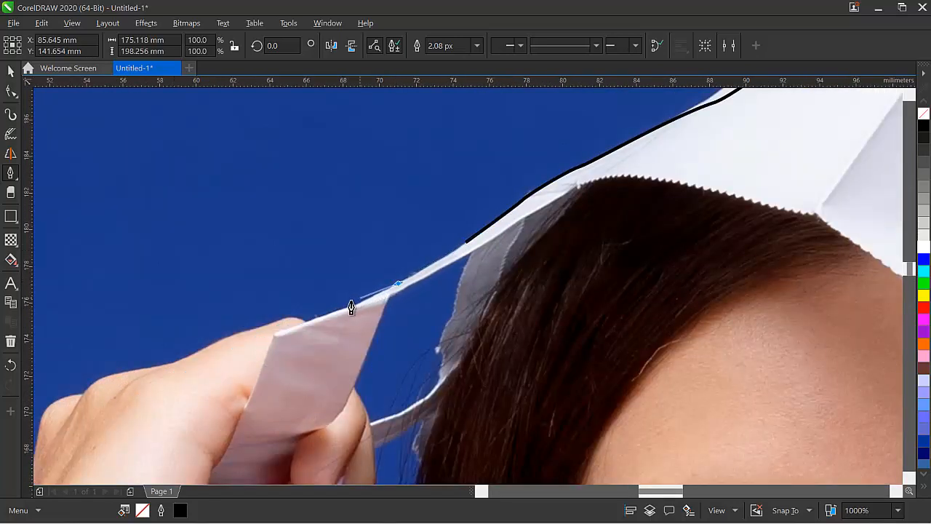
left_click_drag(320, 318, 225, 347)
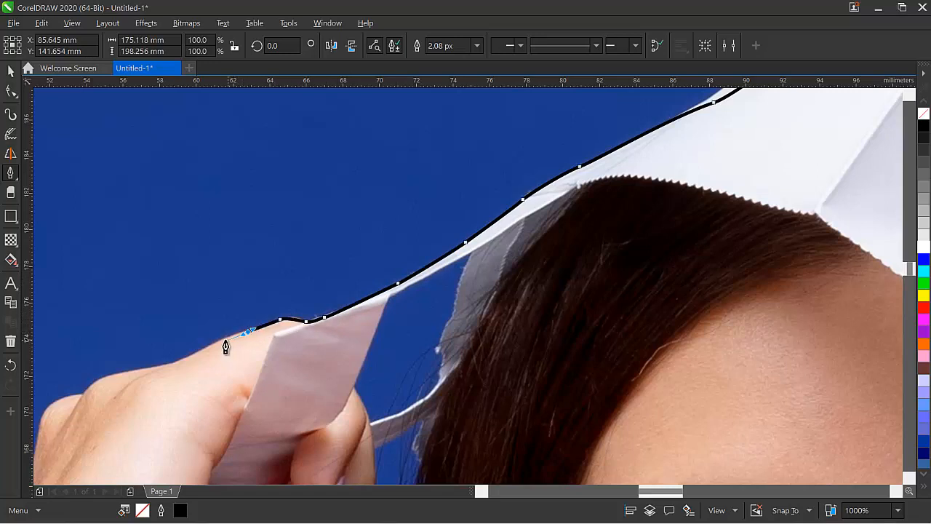
left_click_drag(176, 369, 151, 371)
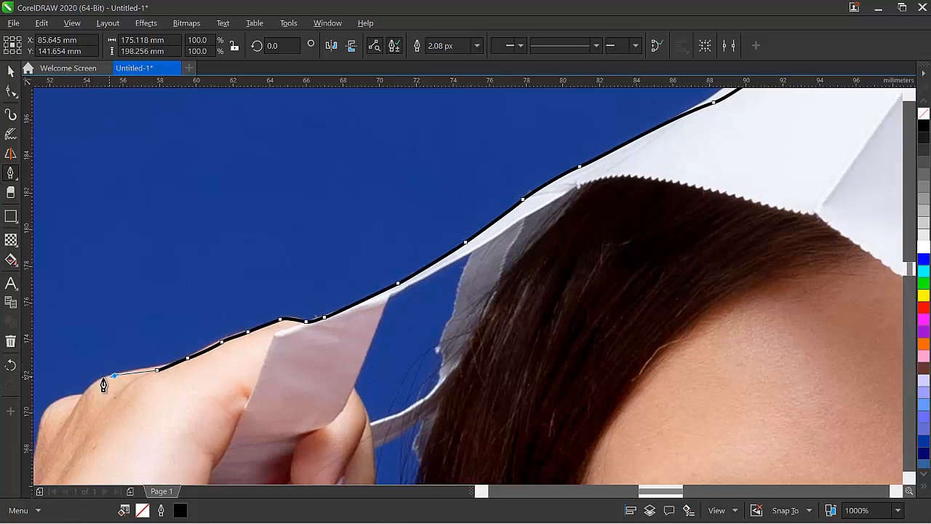
scroll(104, 385, "down", 10)
scroll(282, 331, "up", 3)
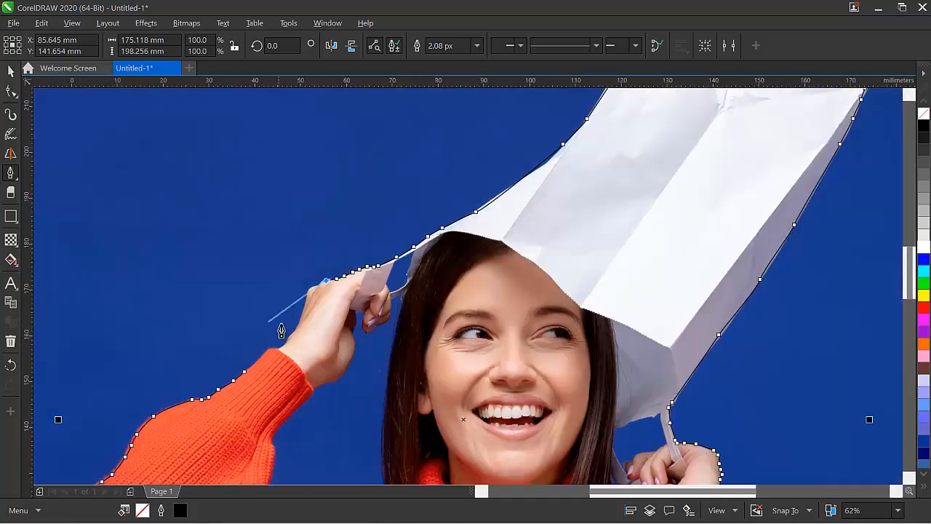
scroll(281, 331, "up", 4)
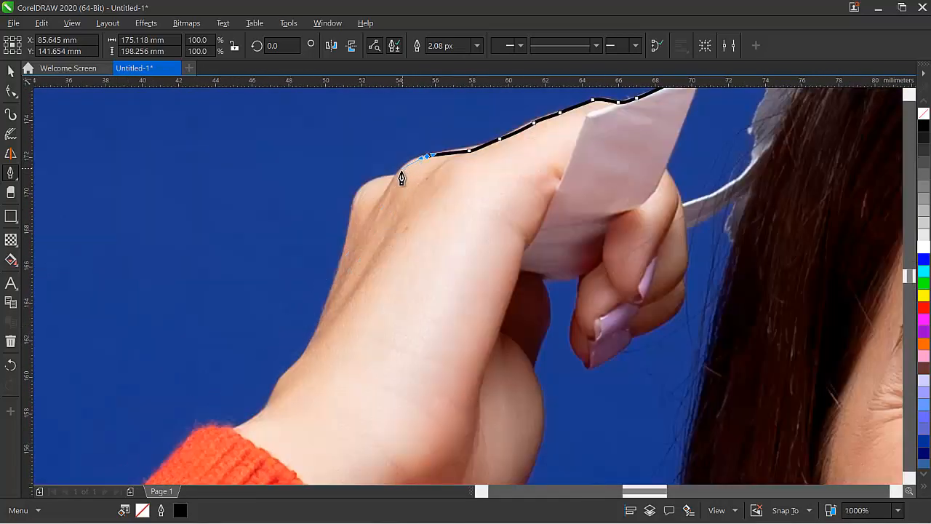
left_click_drag(402, 168, 364, 198)
key("ctrl+z")
scroll(392, 184, "up", 2)
key("ctrl+z")
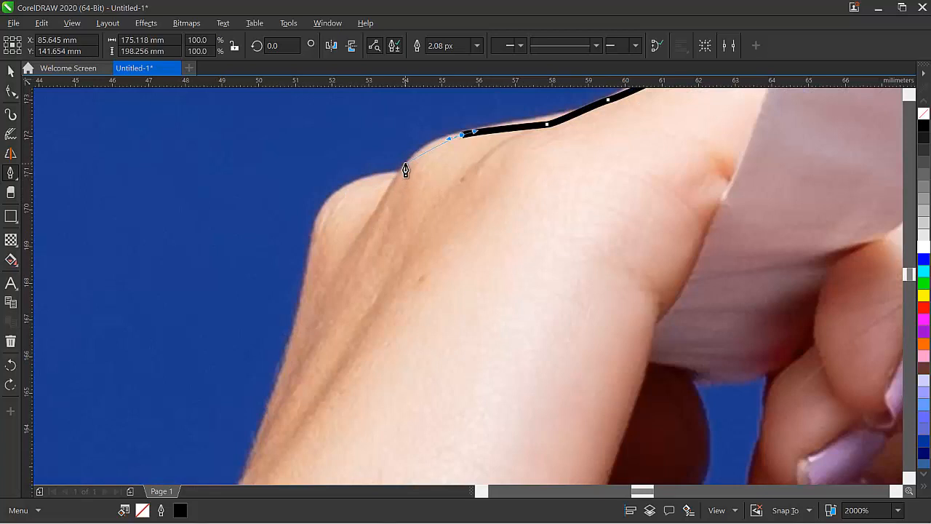
- Trace around the raised hand's knuckles with curved segments and down its outer edge toward the wrist
left_click_drag(403, 169, 325, 208)
left_click_drag(310, 252, 310, 308)
scroll(311, 278, "down", 2)
scroll(301, 311, "up", 2)
scroll(302, 311, "up", 2)
scroll(310, 308, "down", 4)
scroll(299, 333, "up", 4)
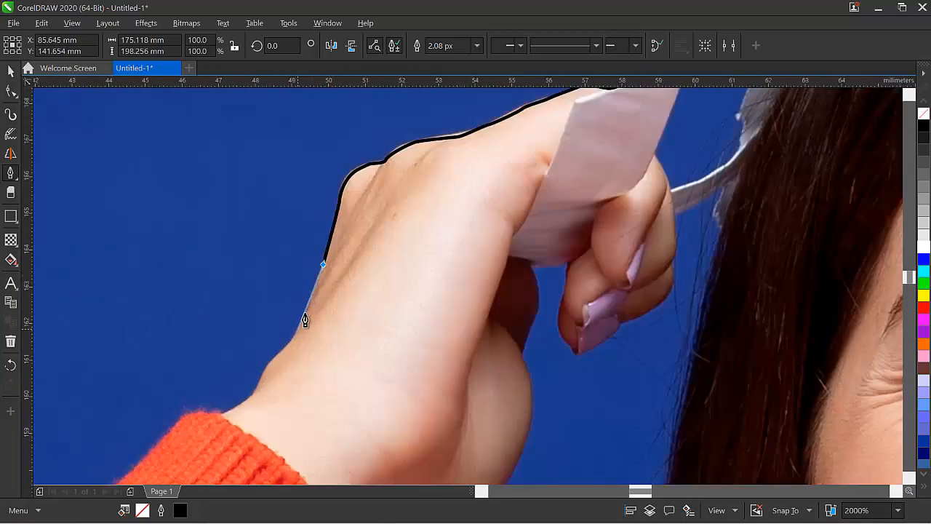
- Trace the outline down the outer edge of the wrist to where it narrows just above the sweater cuff
left_click(301, 328)
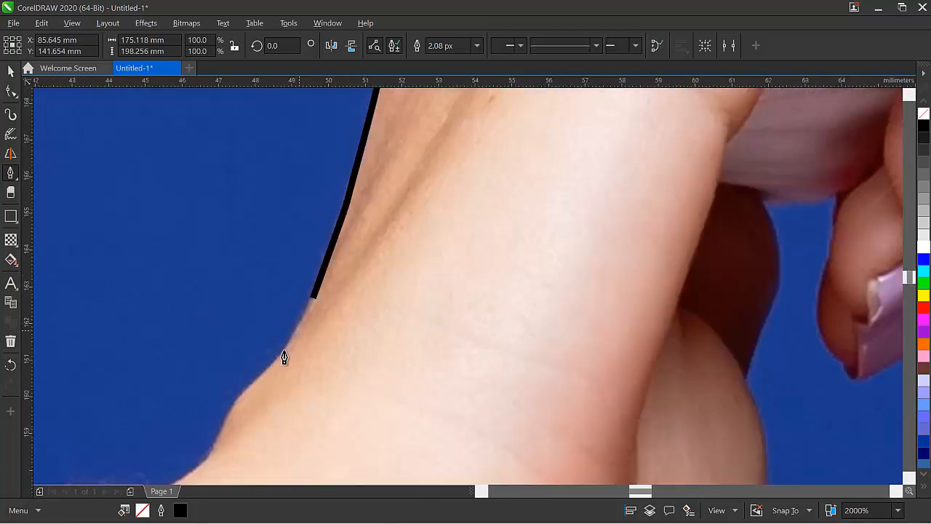
left_click(269, 368)
left_click_drag(235, 407, 222, 437)
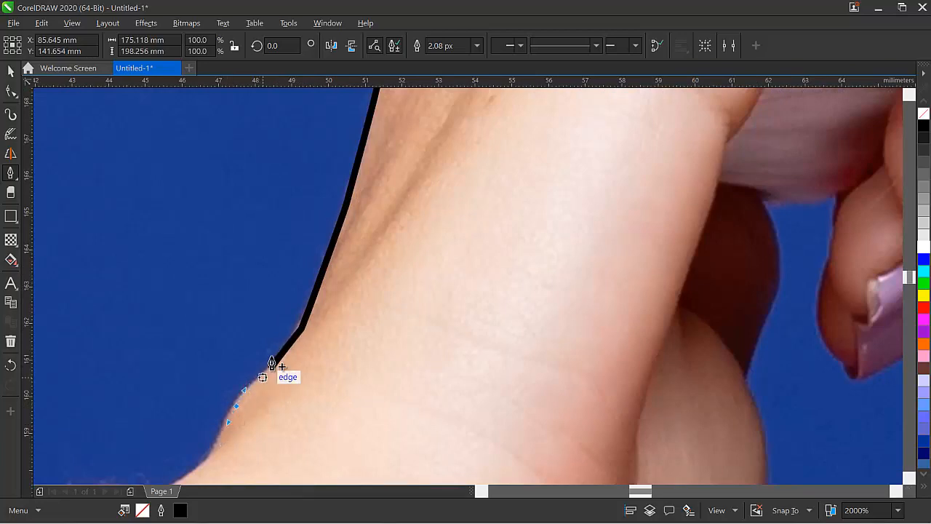
scroll(270, 373, "down", 3)
scroll(309, 381, "up", 5)
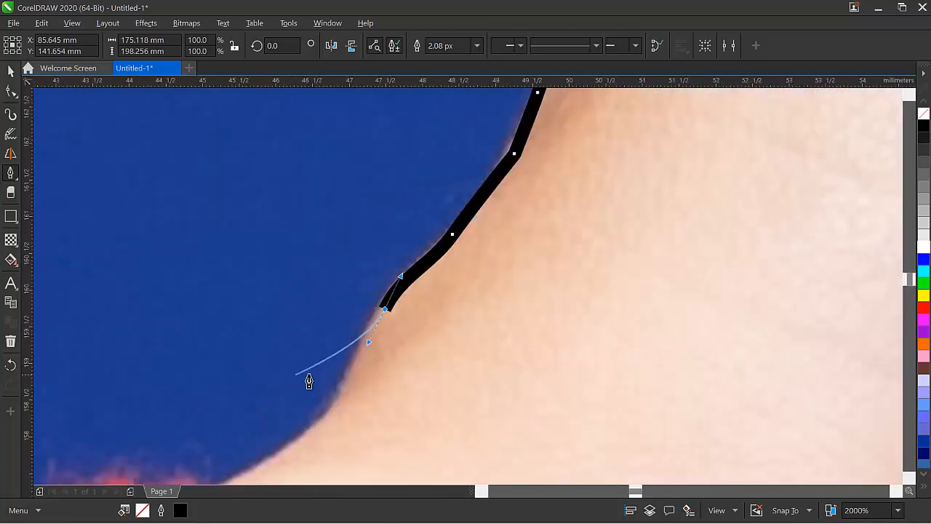
left_click(346, 387)
scroll(375, 386, "down", 3)
scroll(378, 386, "down", 2)
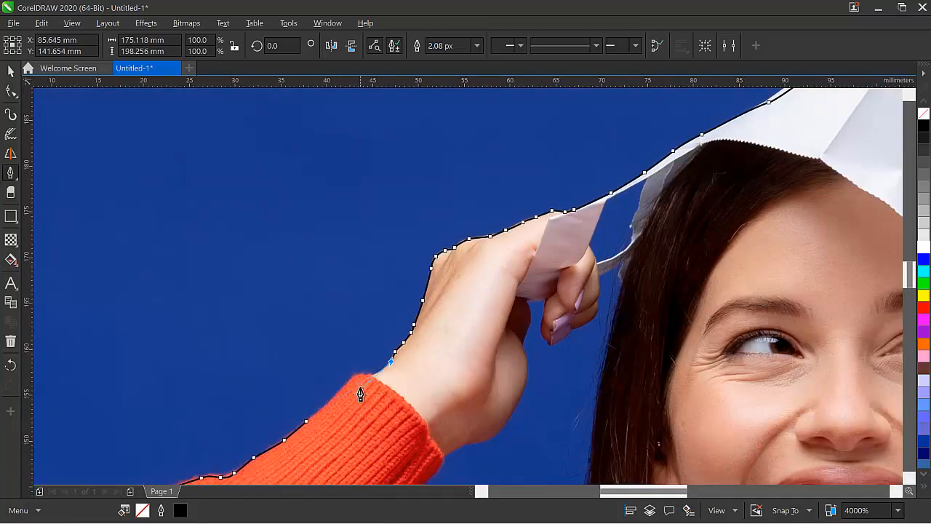
- Trace over the corner of the sweater cuff and down the sleeve edge, and close the outline at its starting node
scroll(364, 382, "up", 6)
left_click_drag(421, 335, 393, 343)
left_click_drag(387, 339, 342, 345)
left_click_drag(338, 348, 255, 440)
scroll(322, 355, "down", 1)
scroll(327, 360, "down", 3)
scroll(305, 374, "up", 5)
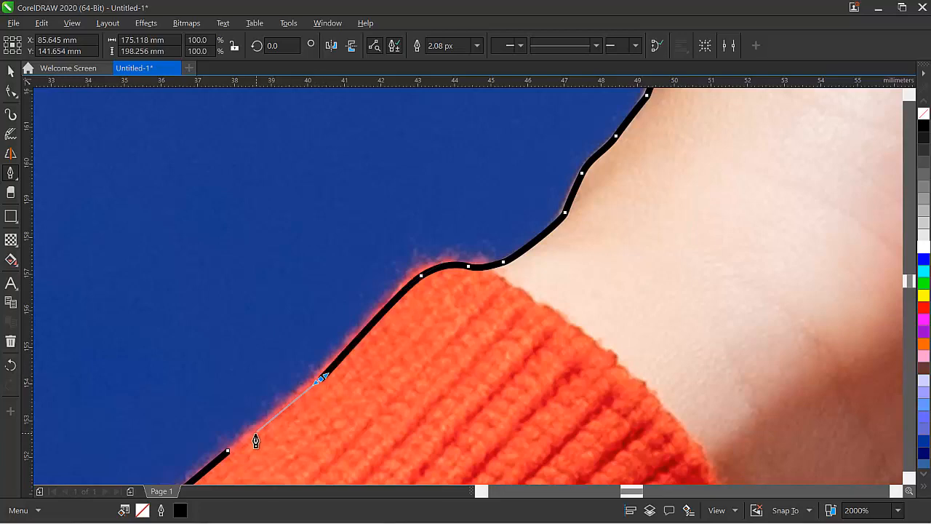
left_click(254, 434)
left_click(228, 450)
scroll(428, 343, "down", 8)
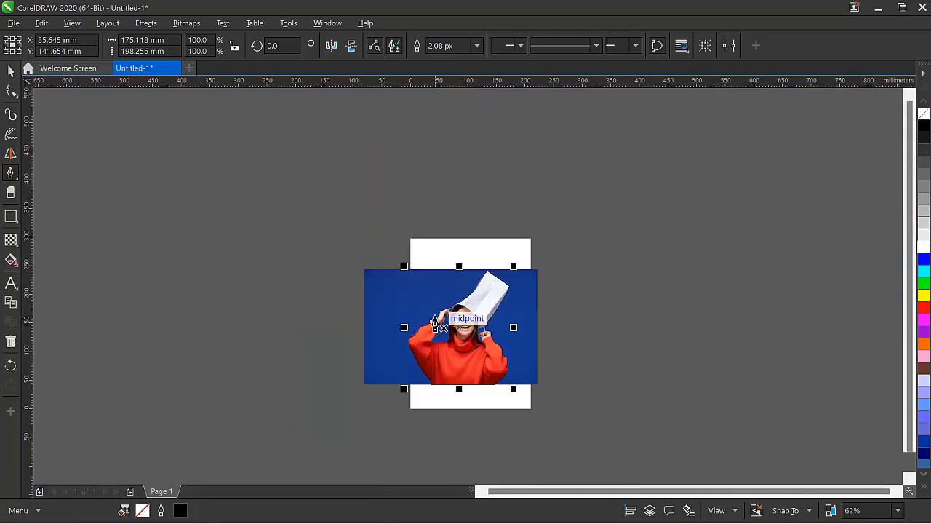
scroll(458, 363, "up", 3)
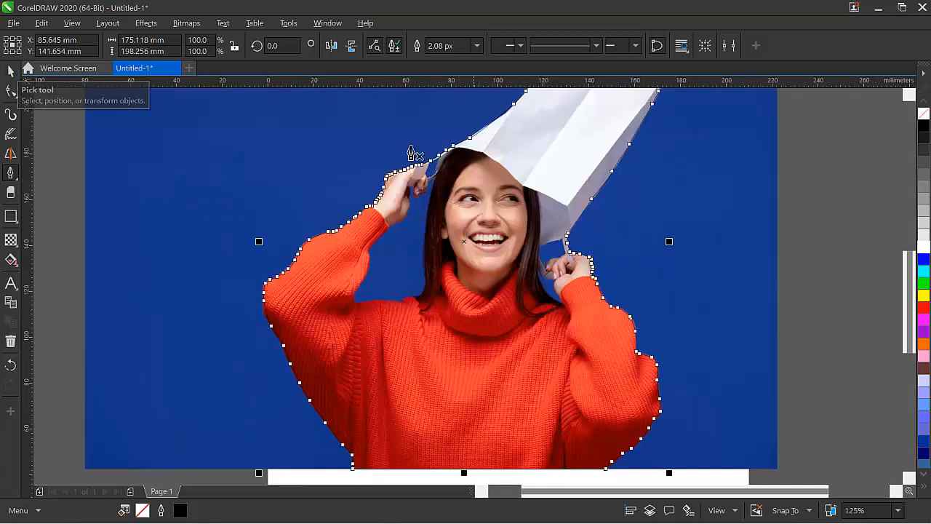
- Move the closed outline off the photo onto the empty area beside it, and undo the move
left_click(11, 71)
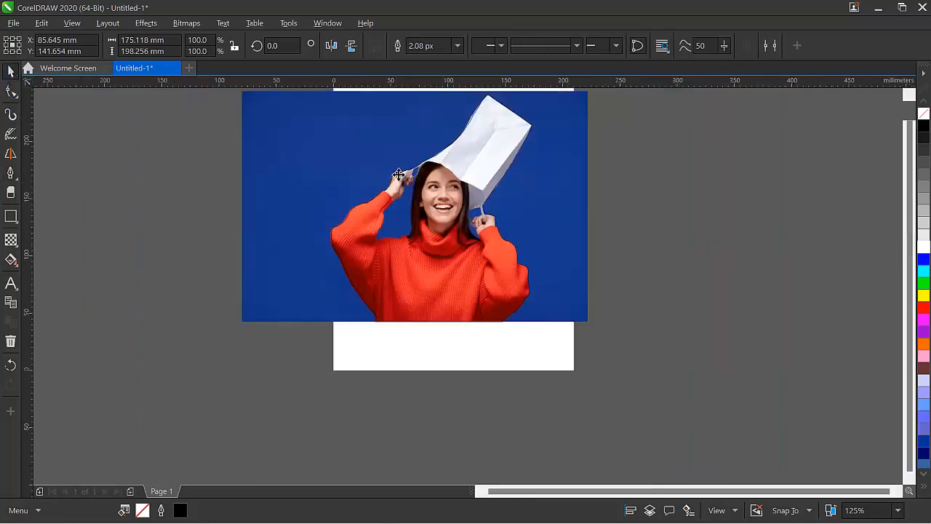
scroll(399, 175, "down", 4)
left_click_drag(269, 277, 536, 115)
left_click(613, 202)
left_click_drag(420, 218, 621, 230)
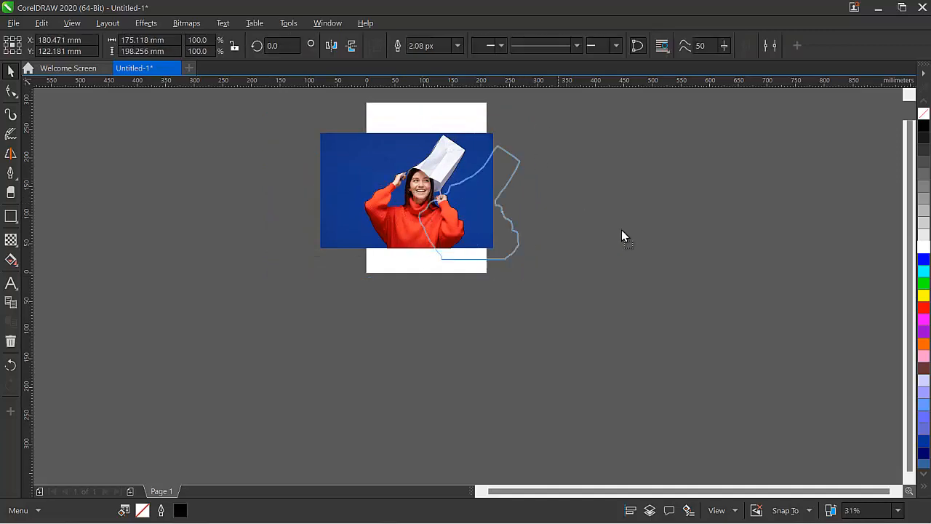
left_click(364, 221)
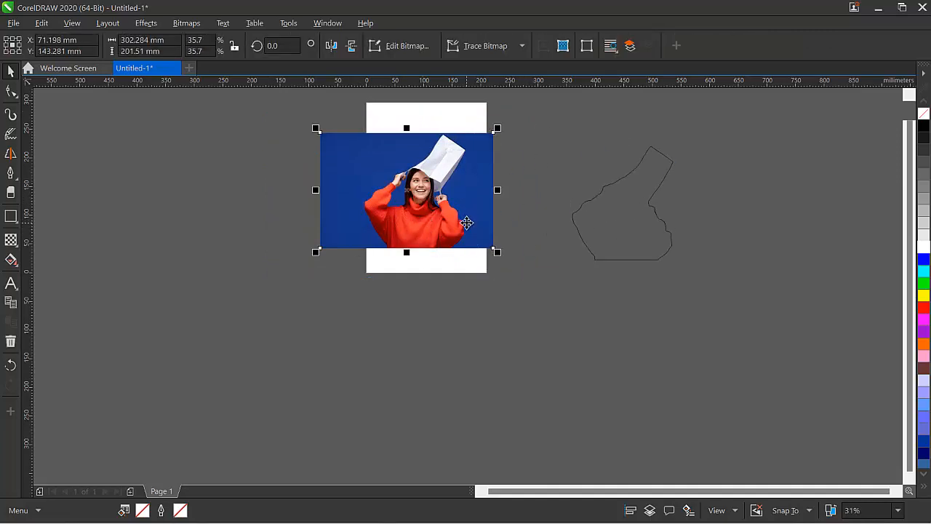
key("ctrl+z")
left_click(594, 221)
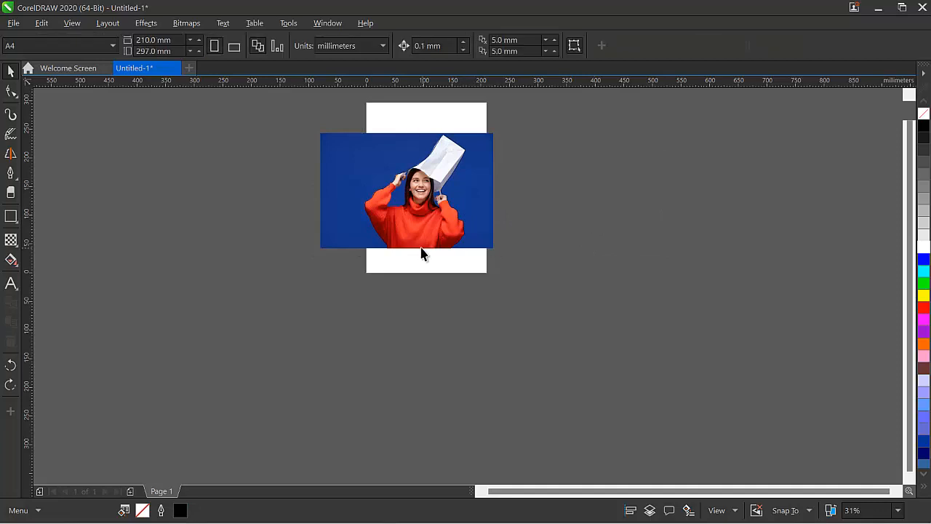
- Try white and cyan fills on the closed outline, and undo both fills
left_click(422, 251)
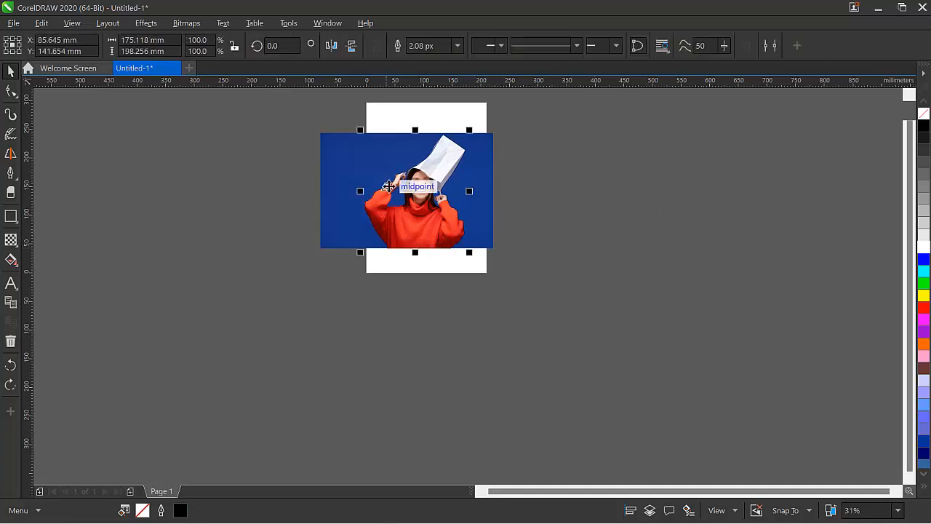
scroll(402, 184, "up", 4)
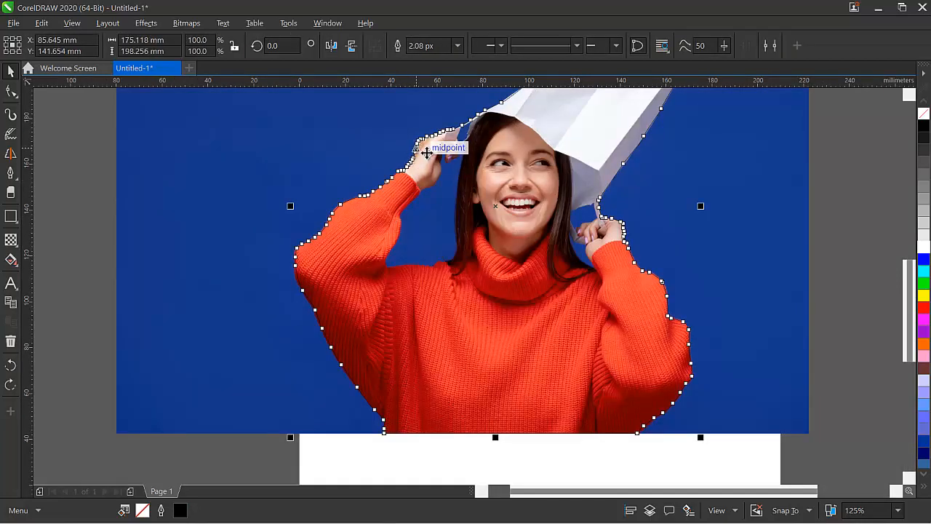
left_click(922, 246)
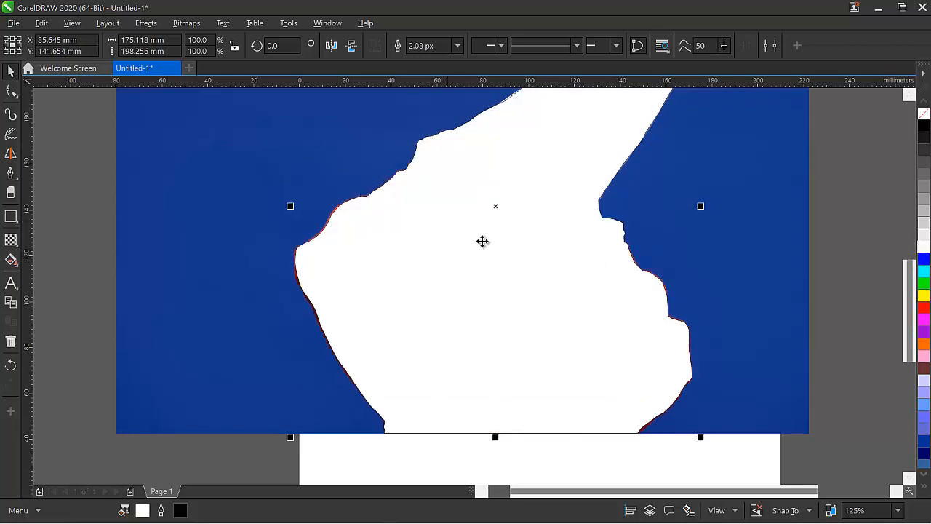
left_click(922, 272)
key("ctrl+z")
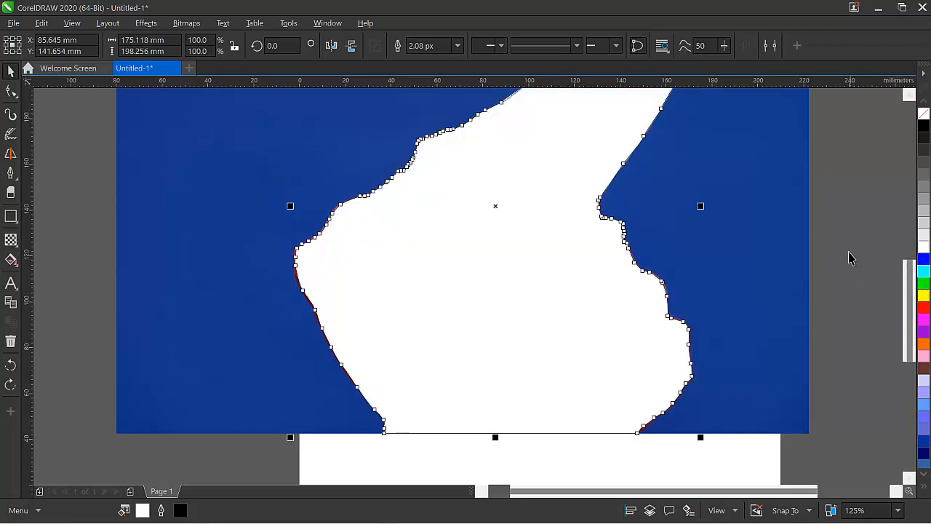
key("ctrl+z")
- Intersect the closed outline with the photo to create a cut-out of the woman
scroll(848, 257, "down", 4)
left_click_drag(588, 345, 856, 142)
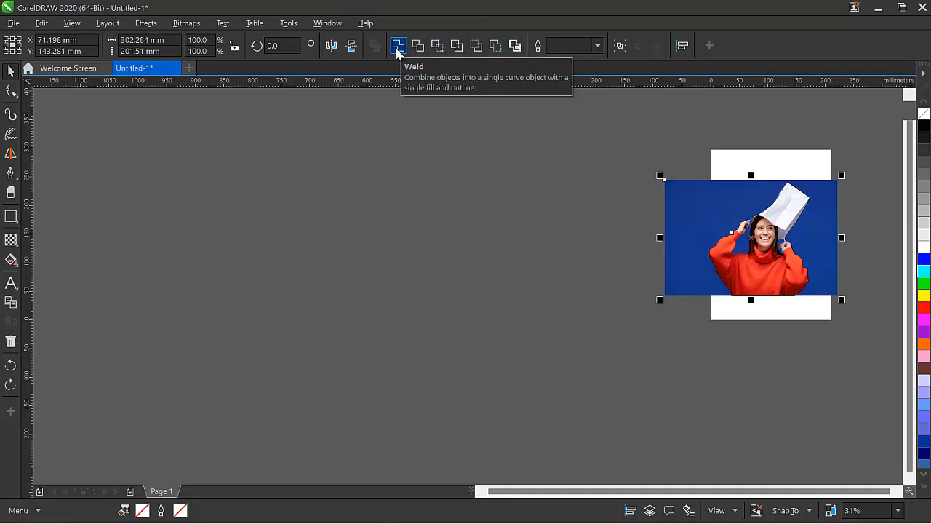
left_click(438, 46)
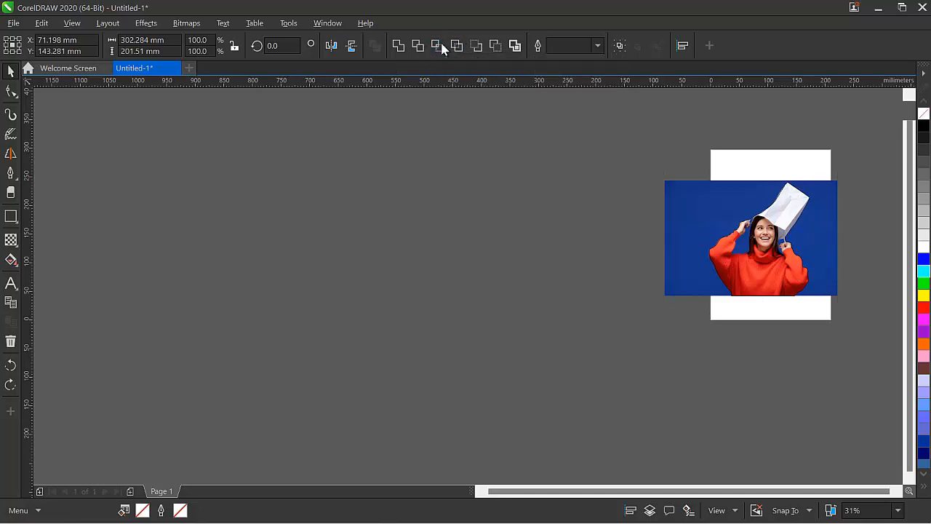
- Separate the outline and the cut-out woman from the original photo, placing them apart on the empty area beside the page
mouse_move(766, 250)
left_mouse_down()
mouse_move(544, 245)
mouse_move(887, 244)
mouse_move(906, 253)
mouse_move(757, 260)
mouse_move(523, 320)
mouse_move(123, 279)
mouse_move(151, 295)
left_mouse_up()
left_click(784, 327)
scroll(754, 261, "down", 2)
scroll(760, 260, "up", 3)
scroll(729, 276, "up", 2)
left_click(484, 241)
left_click_drag(267, 271, 350, 269)
left_click(469, 359)
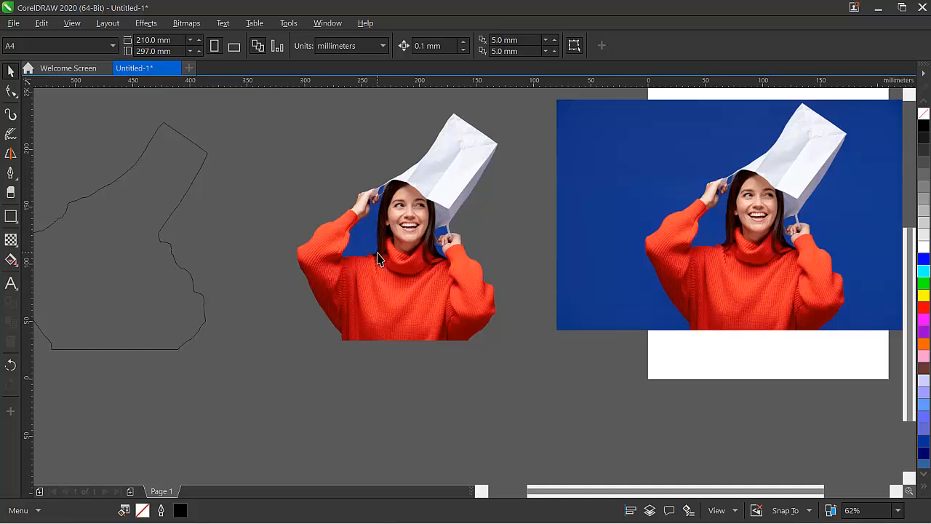
- Start a Pen path at the underarm corner of the cut-out's blue gap and trace along the shoulder edge toward the hair
left_click(390, 280)
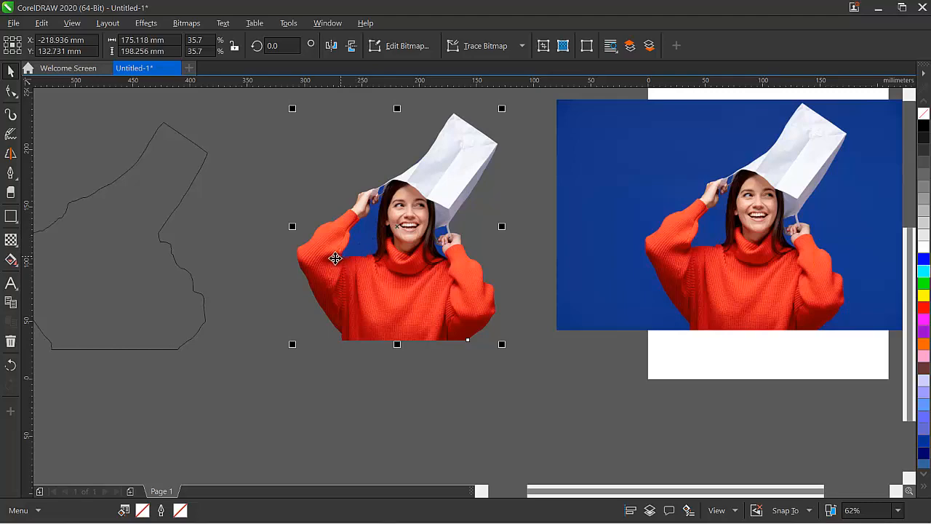
scroll(335, 258, "up", 5)
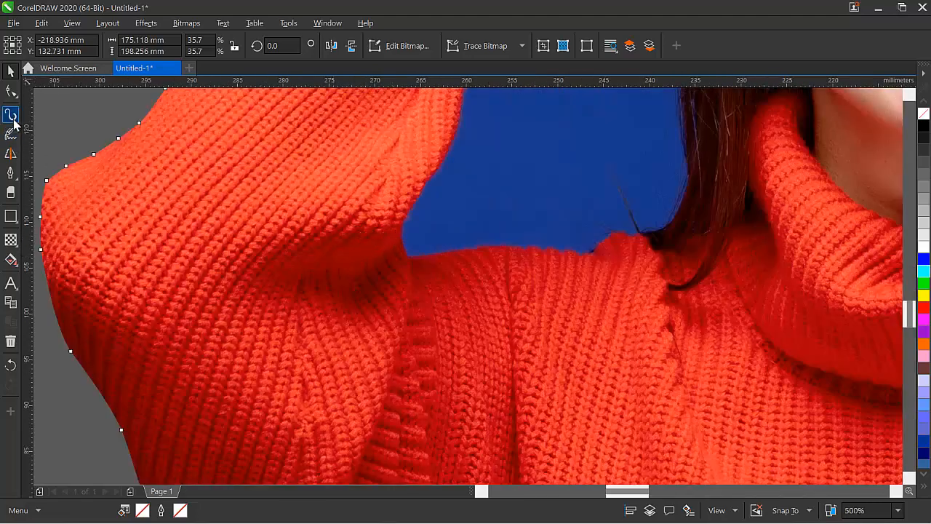
left_click(13, 178)
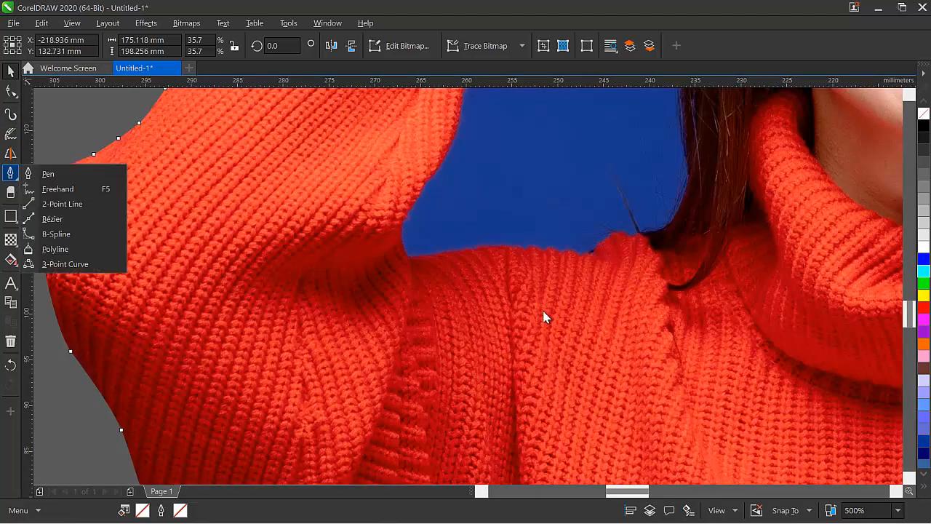
left_click(48, 174)
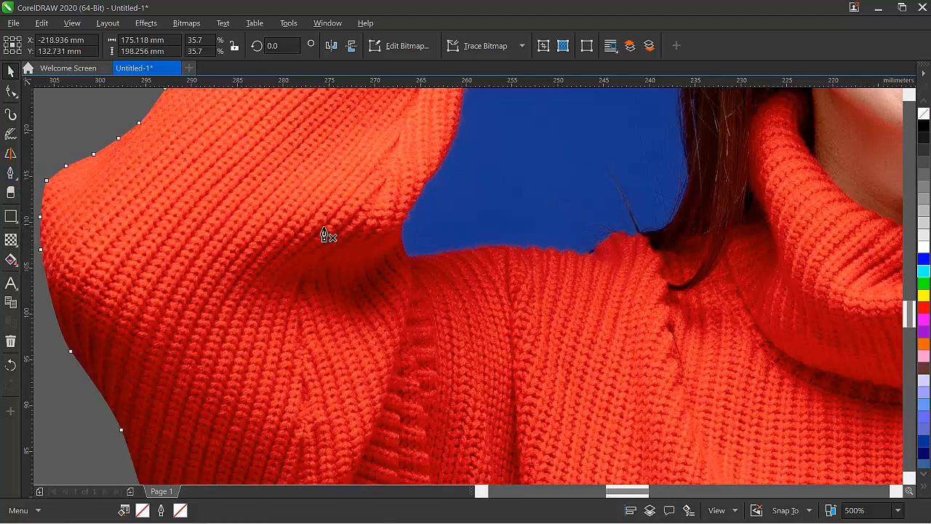
left_click(410, 258)
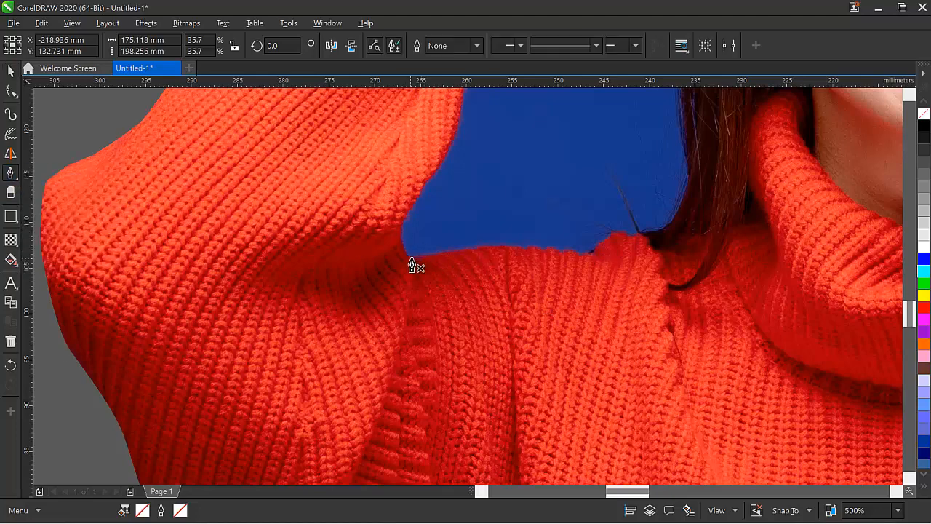
left_click(463, 252)
left_click(496, 248)
left_click(544, 250)
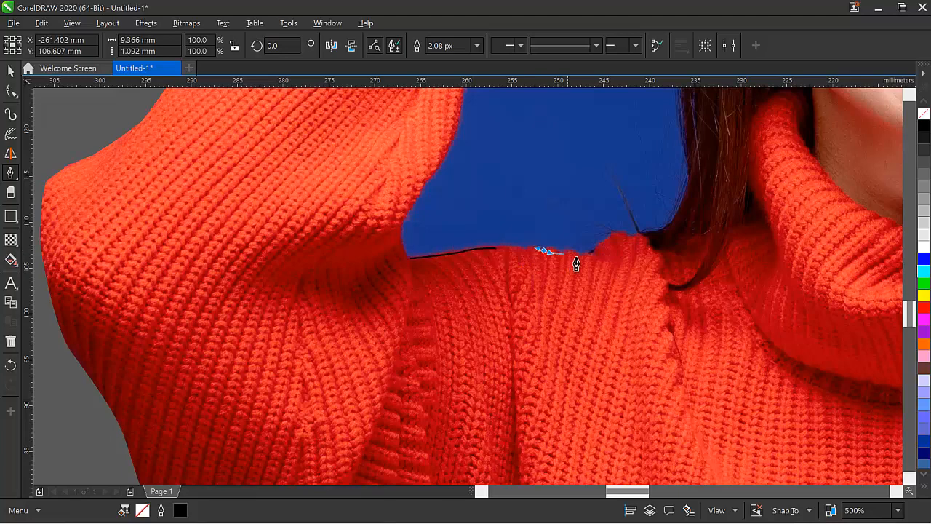
left_click(578, 255)
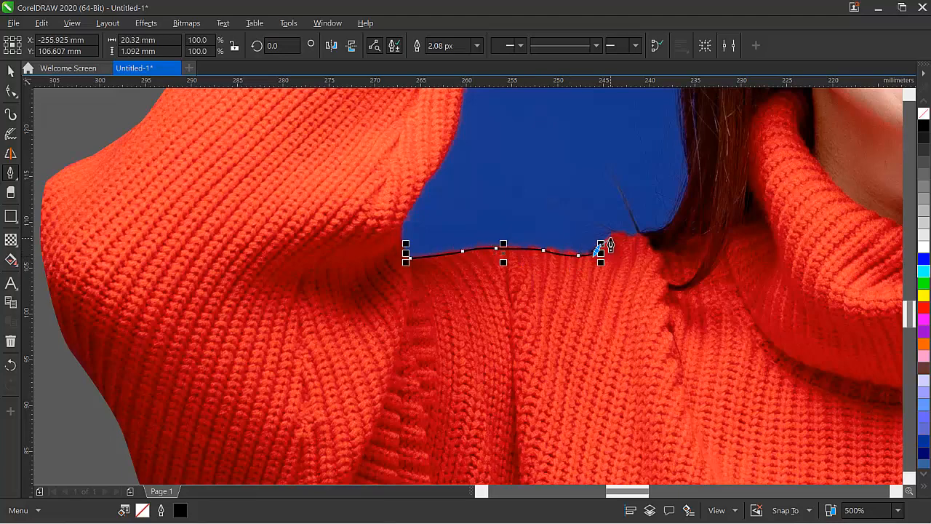
left_click(615, 238)
left_click(633, 237)
- Continue the path from the shoulder up the outer edge of the long hair to the bag's lower flap
left_click(660, 229)
left_click(680, 206)
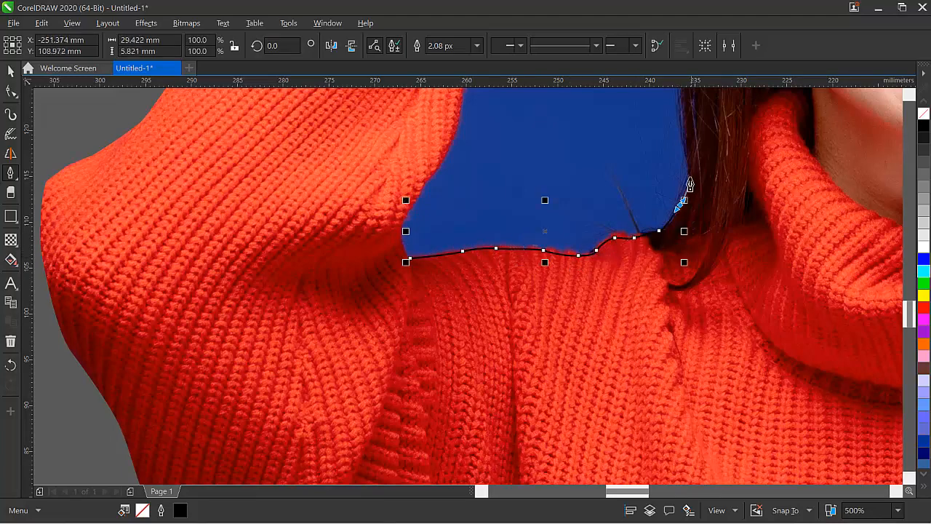
left_click(686, 175)
scroll(684, 155, "down", 2)
scroll(683, 138, "up", 2)
scroll(687, 145, "down", 2)
scroll(698, 163, "up", 2)
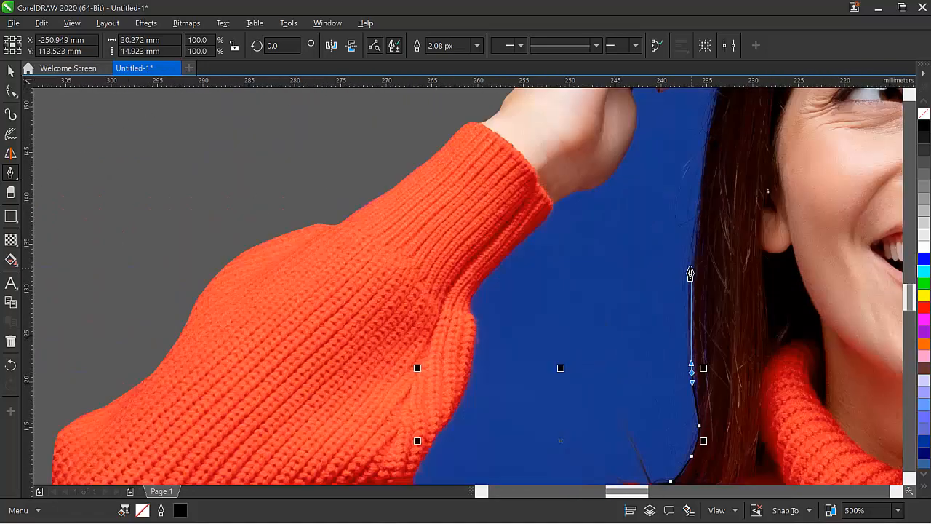
scroll(706, 166, "down", 2)
scroll(704, 135, "up", 2)
left_click(729, 150)
left_click(736, 118)
- Trace around the tip of the bag's flap and along the lower edge of the handle strip to the fingers
scroll(737, 116, "up", 2)
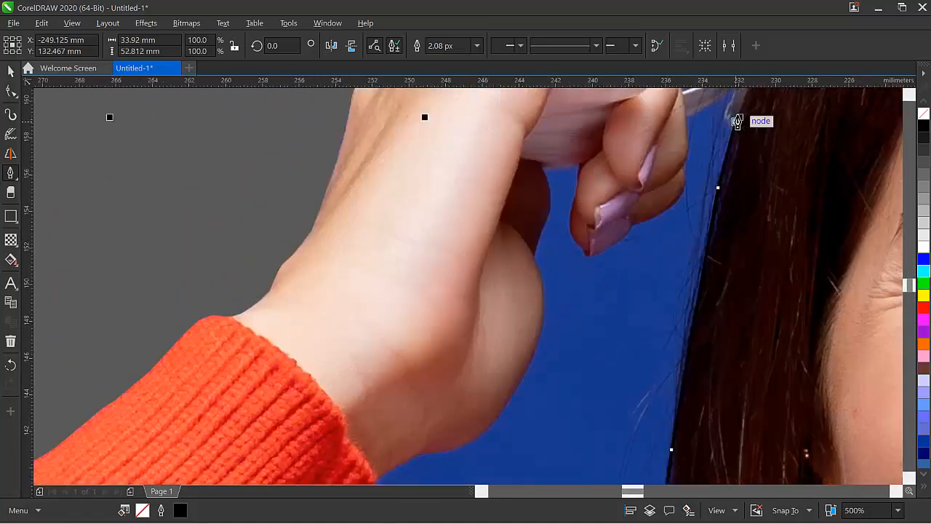
scroll(716, 116, "down", 3)
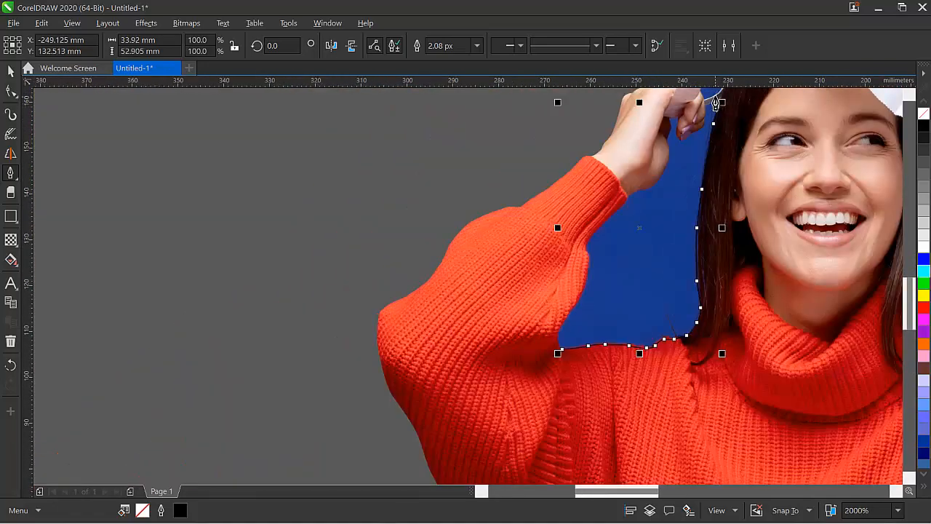
scroll(715, 105, "up", 3)
left_click(719, 114)
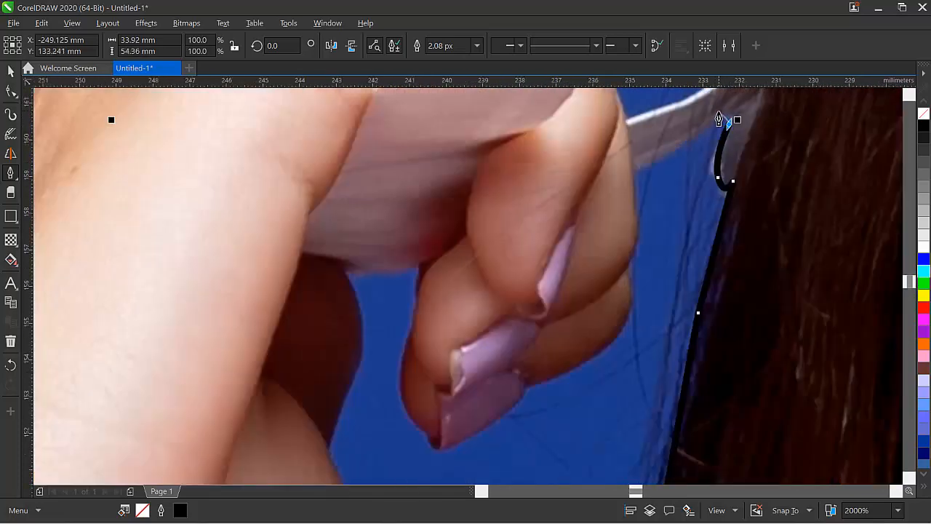
left_click(680, 144)
left_click(637, 166)
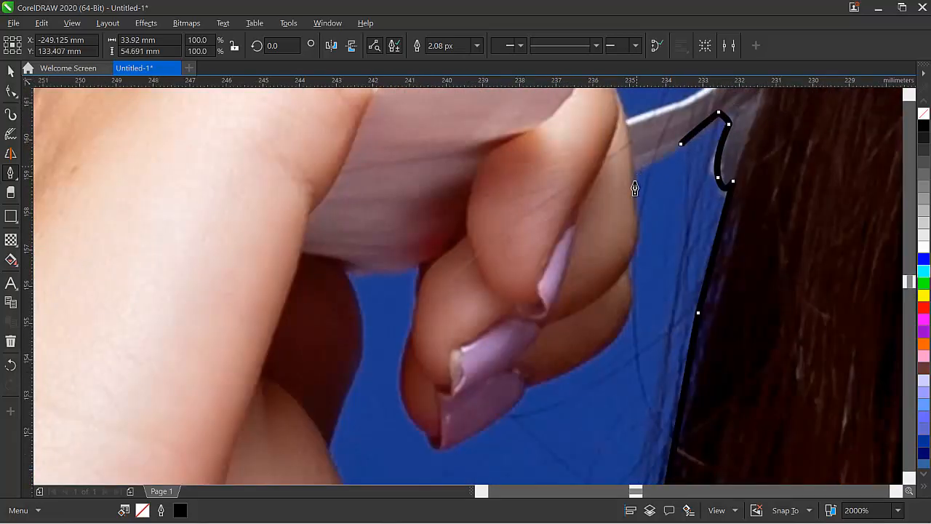
- Trace down the outer edge of the curled fingers and around the lower fingertip to the lowest purple nail
left_click(637, 208)
left_click_drag(630, 254, 623, 265)
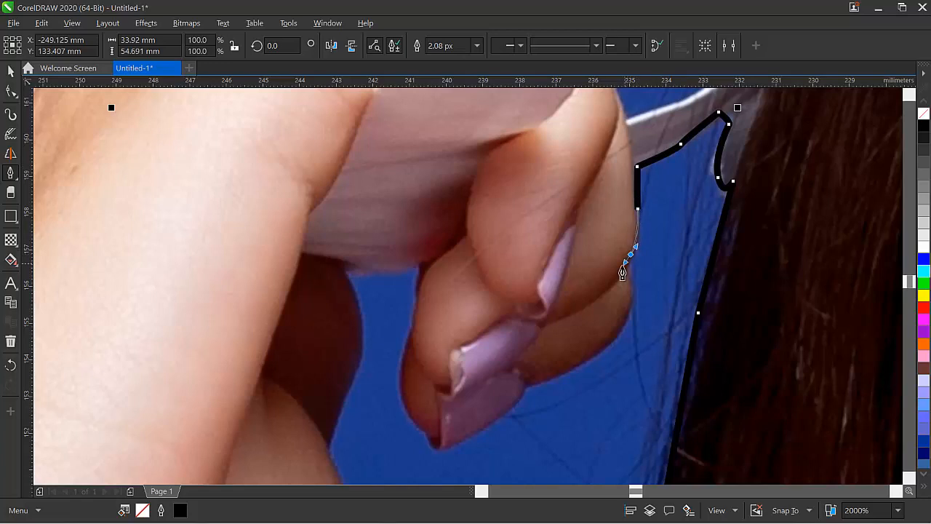
left_click(627, 277)
left_click(628, 307)
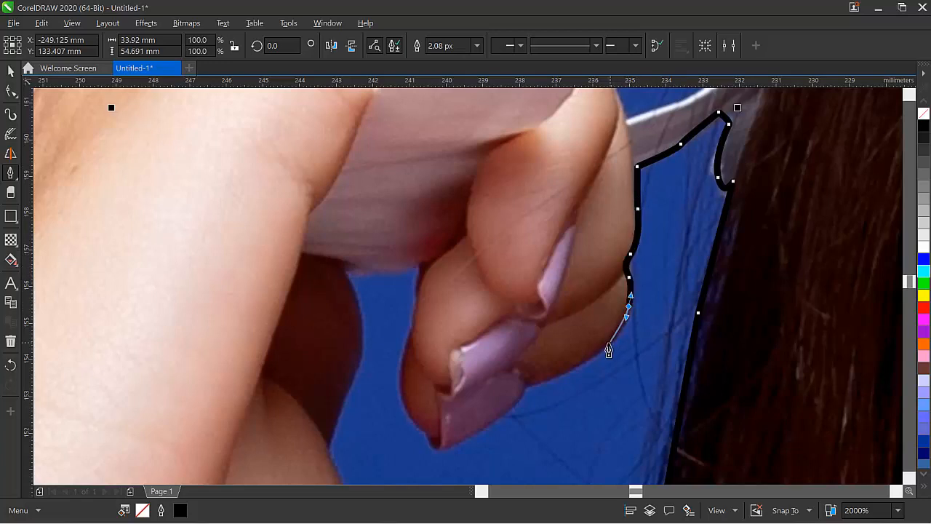
left_click(605, 346)
left_click(558, 375)
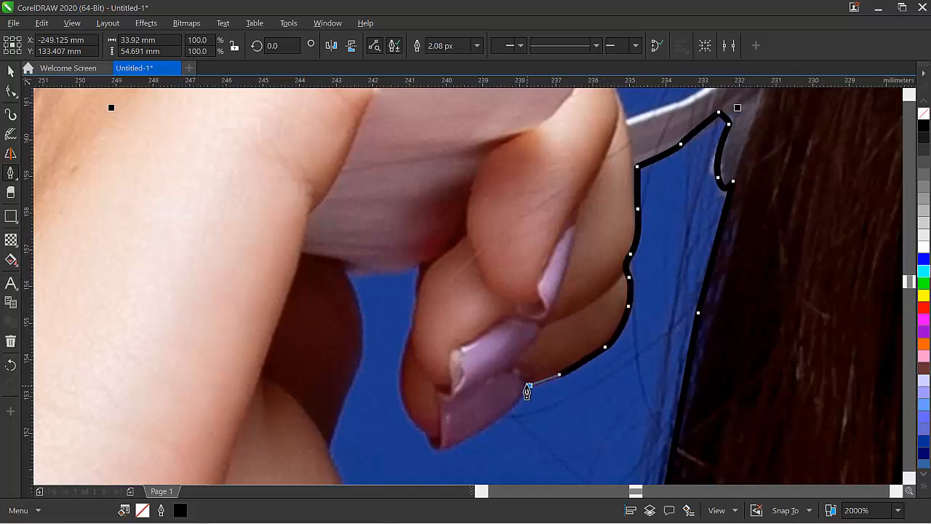
left_click_drag(529, 385, 483, 430)
left_click(518, 396)
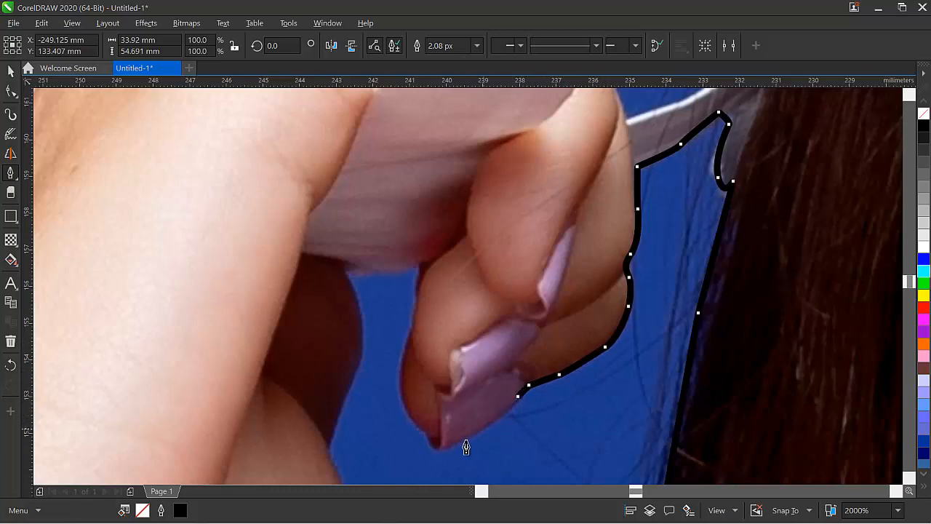
- Trace around the tip of the lowest purple nail and up the inner edge of the curled fingers to the bag handle
left_click(451, 445)
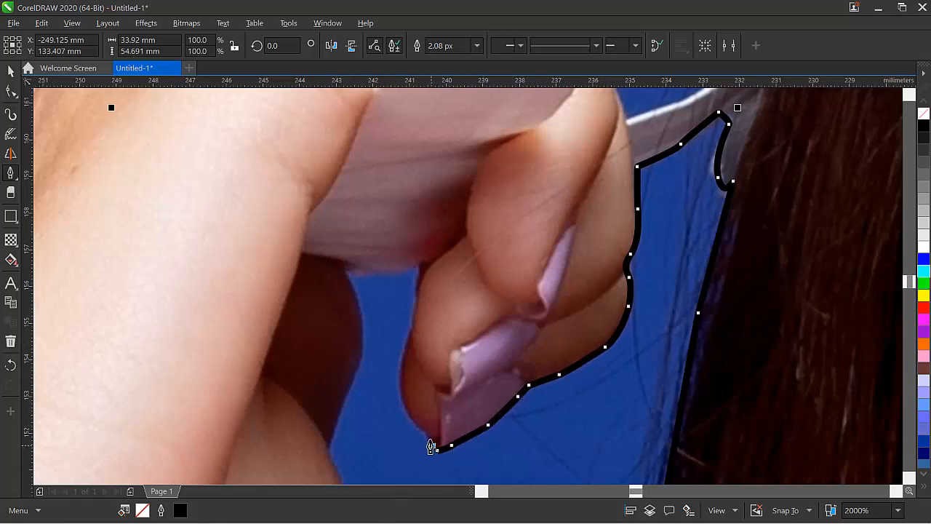
left_click(424, 433)
left_click(414, 422)
left_click(401, 396)
left_click_drag(405, 347, 408, 339)
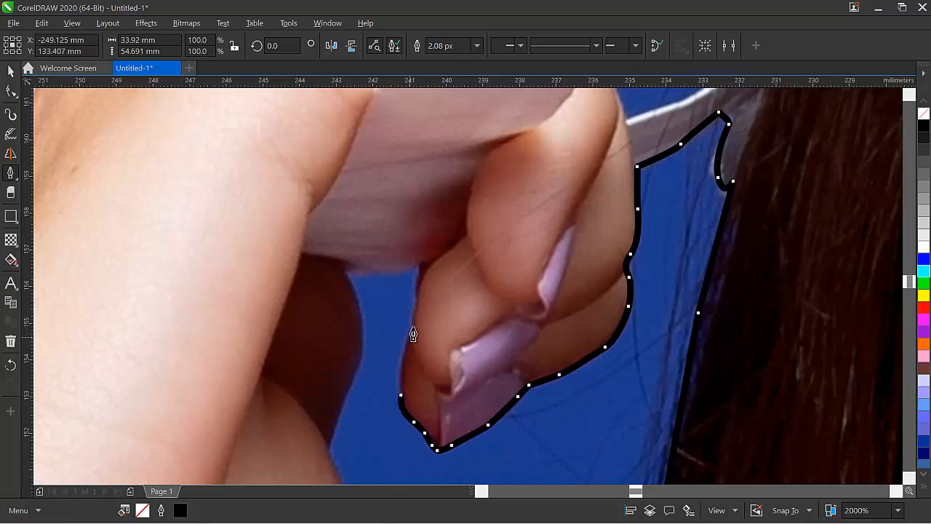
left_click_drag(418, 301, 417, 282)
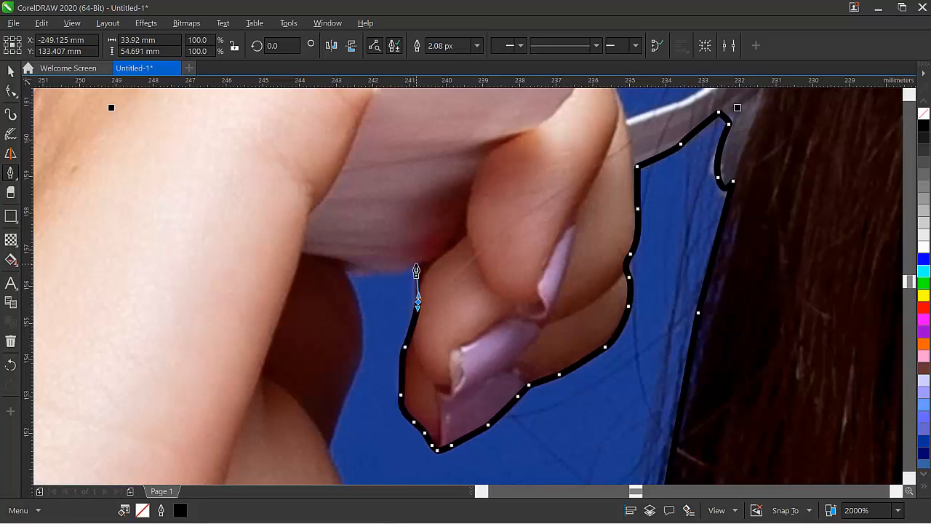
left_click(416, 262)
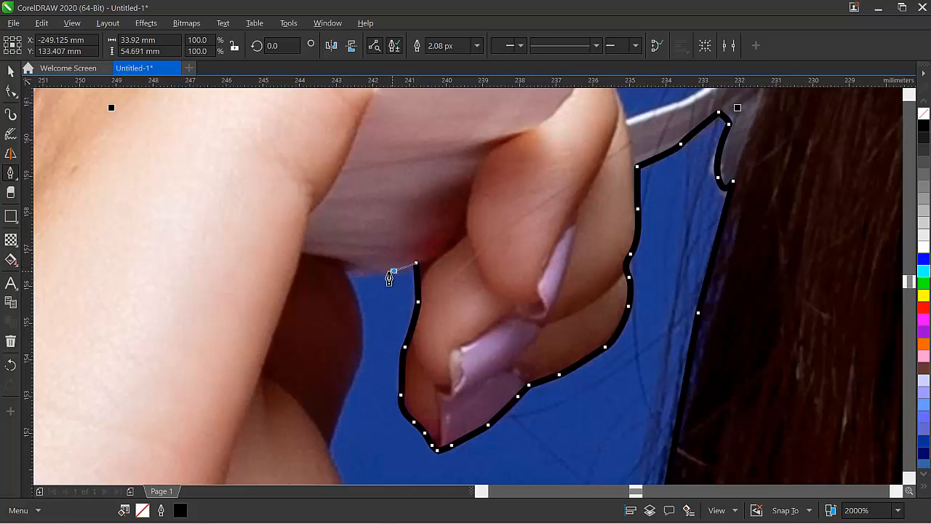
- Continue the path along the lower edge of the bag handle and down the shadowed finger edge toward the palm
left_click_drag(393, 271, 344, 276)
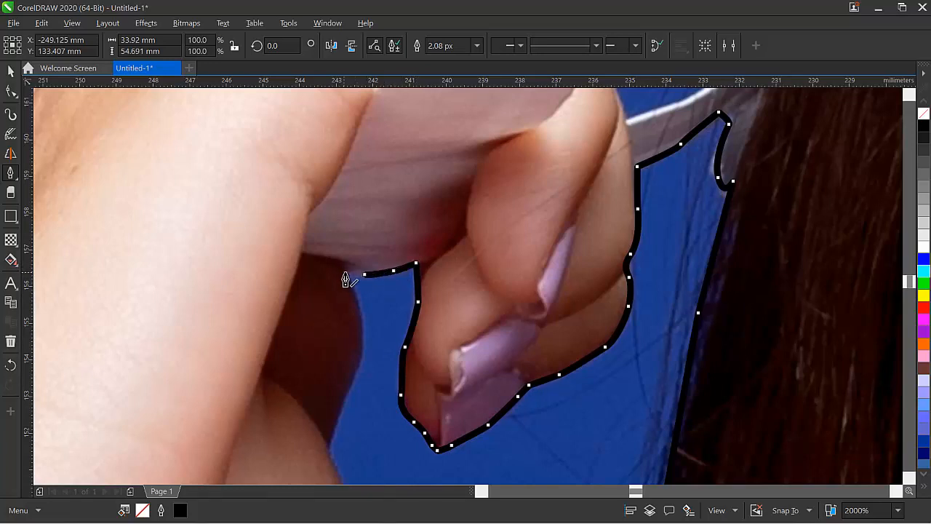
left_click(344, 273)
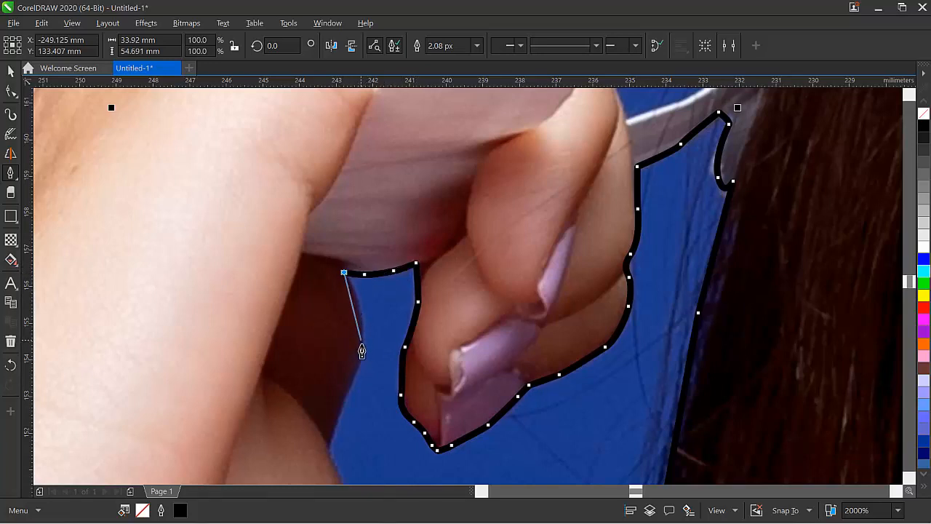
left_click_drag(360, 339, 329, 440)
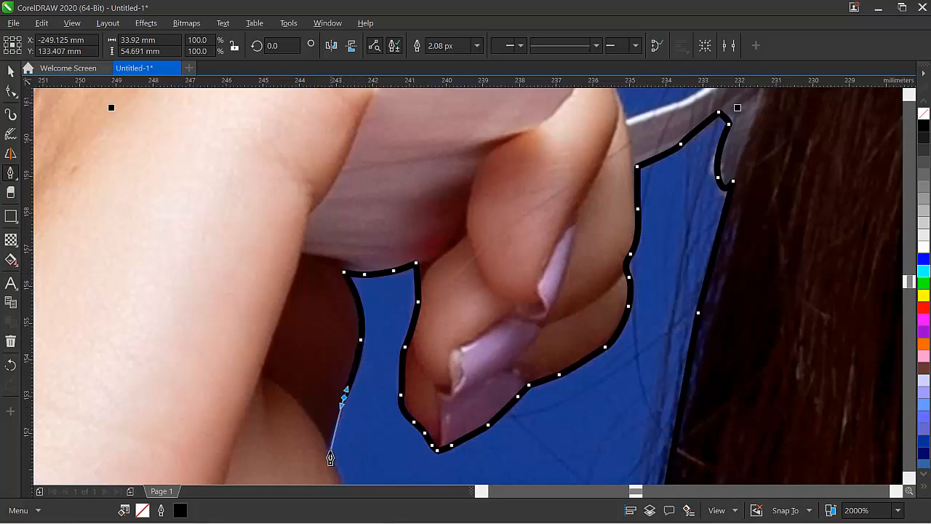
- Carry the path past the palm with a straight segment and trace around the heel of the hand to the sweater cuff
scroll(363, 347, "down", 5)
scroll(360, 324, "up", 7)
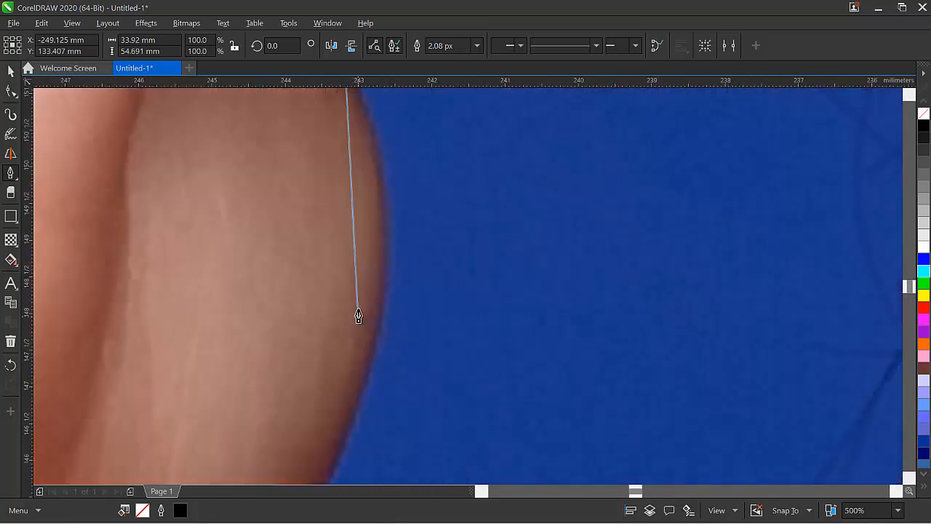
scroll(368, 273, "down", 3)
scroll(370, 276, "up", 5)
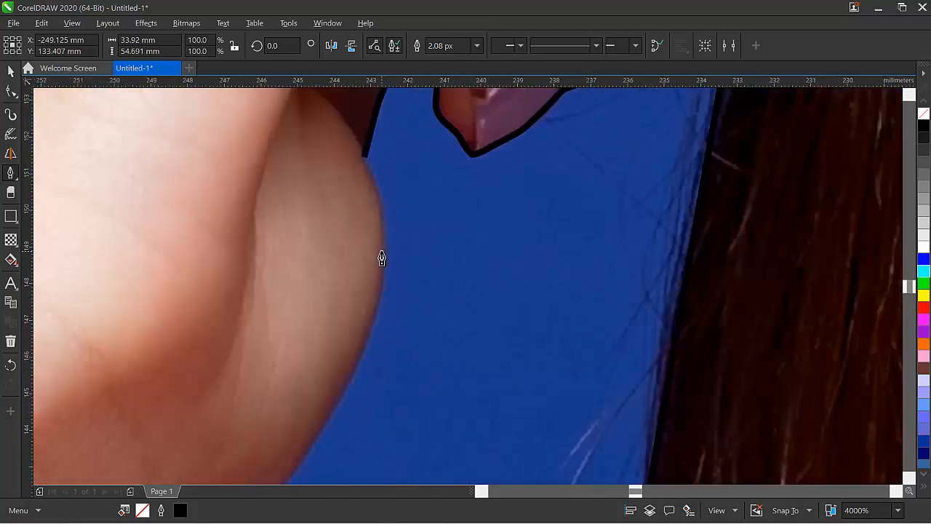
scroll(382, 258, "down", 3)
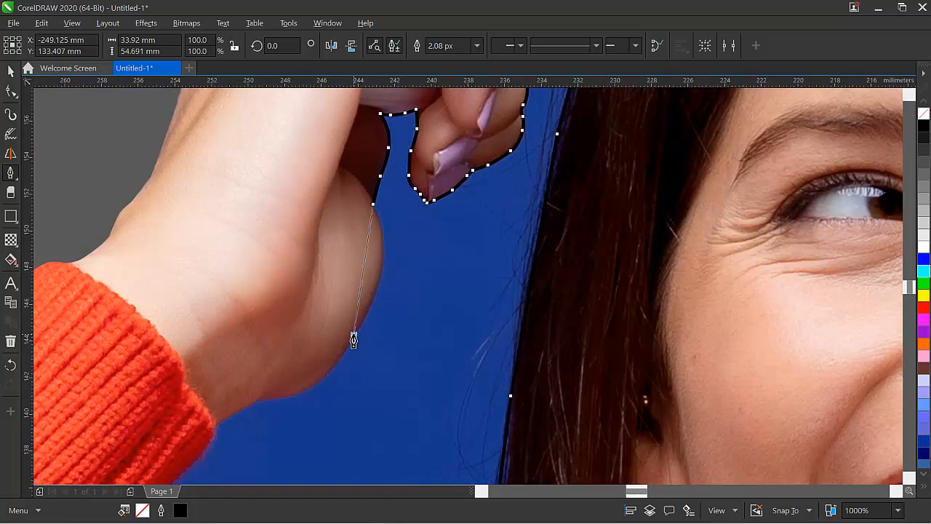
left_click(354, 338)
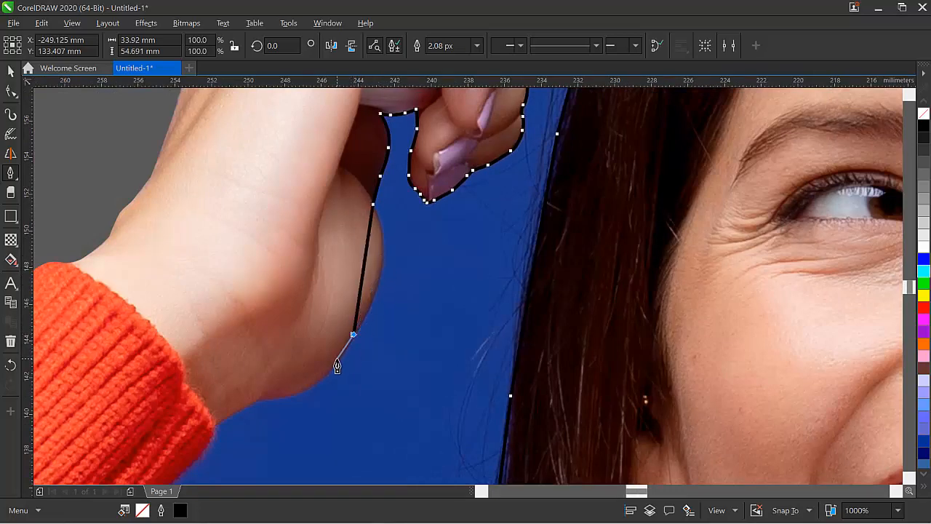
left_click(333, 370)
scroll(288, 374, "down", 3)
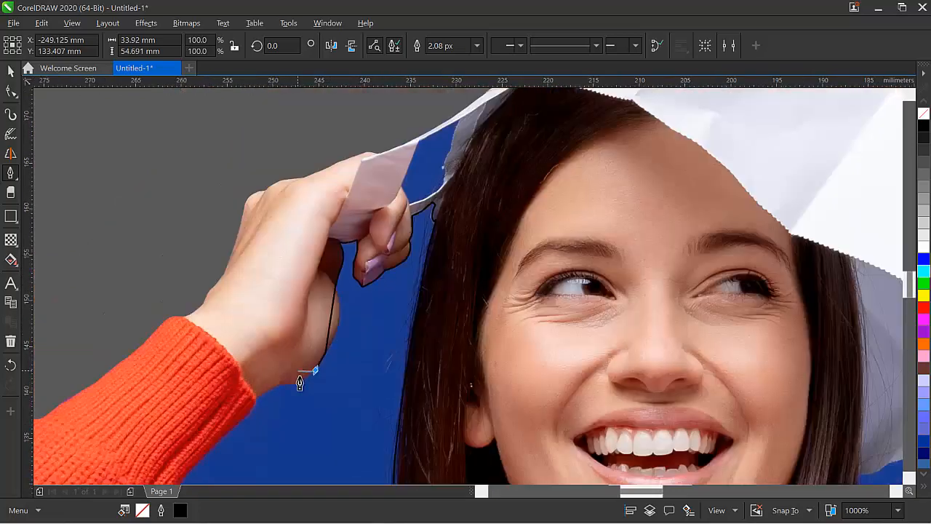
scroll(282, 406, "up", 3)
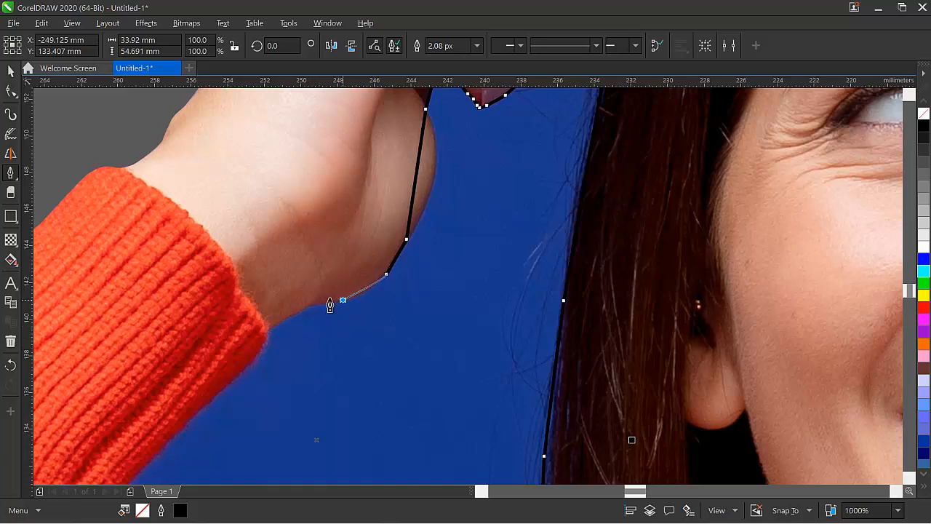
left_click_drag(329, 299, 296, 312)
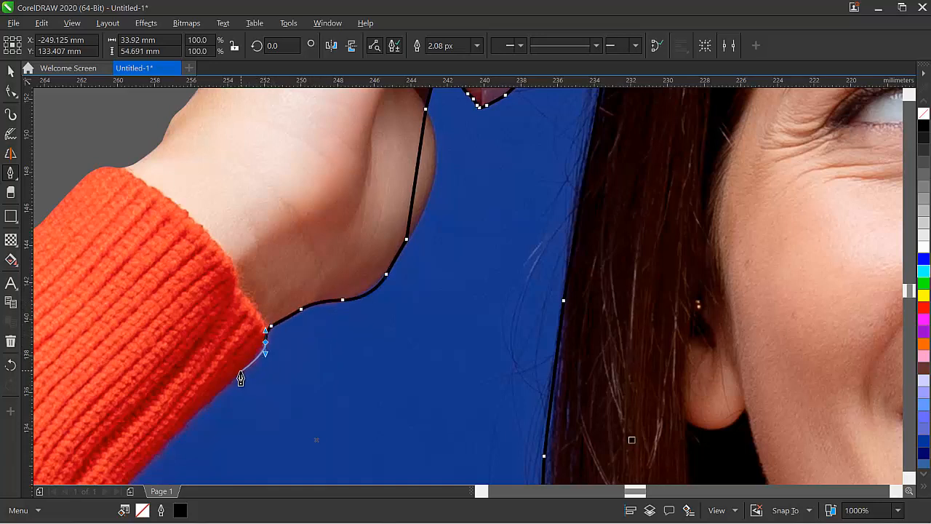
- Trace from the cuff down the forearm edge of the red sleeve and around the fold at its lower end
scroll(238, 372, "down", 5)
scroll(302, 304, "up", 3)
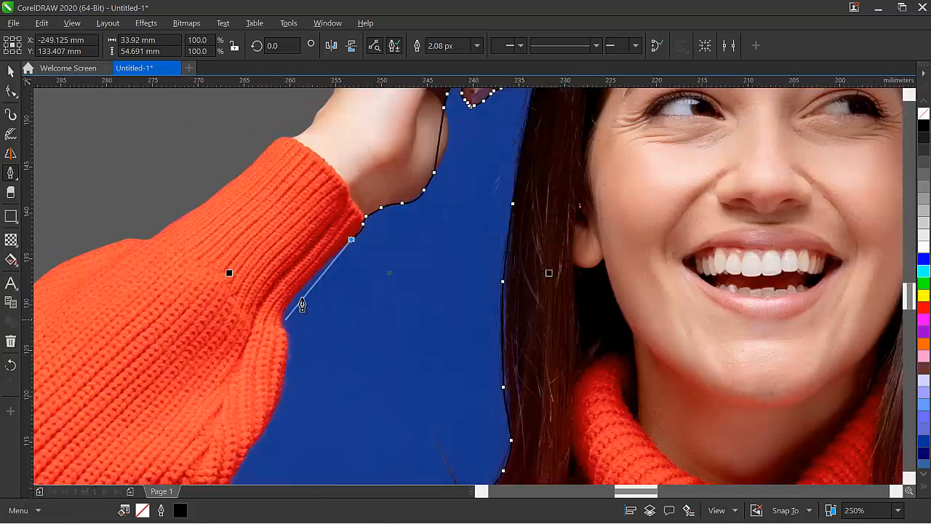
scroll(292, 300, "up", 1)
left_click_drag(291, 297, 282, 311)
left_click_drag(278, 318, 284, 346)
- Trace the rounded sleeve edge below the fold down toward the underarm
scroll(277, 386, "down", 4)
scroll(291, 367, "up", 5)
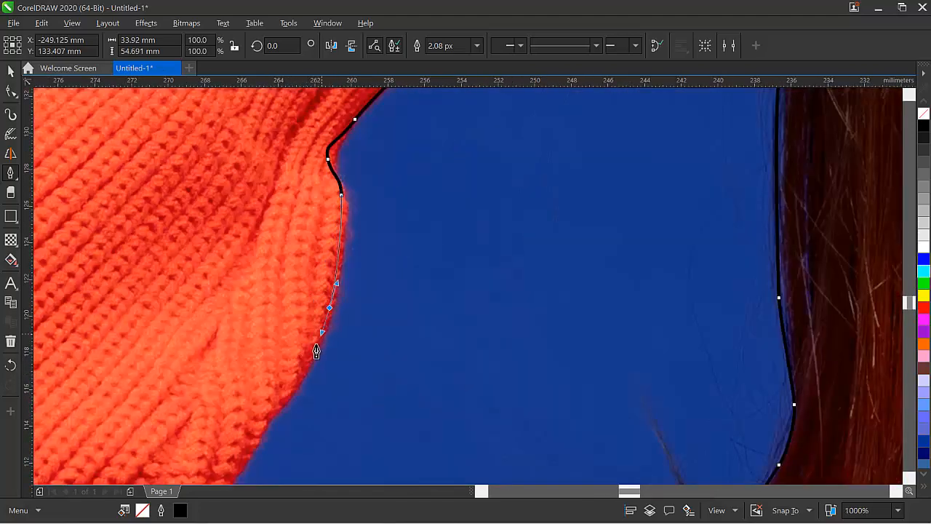
left_click_drag(329, 308, 316, 345)
left_click_drag(293, 385, 290, 392)
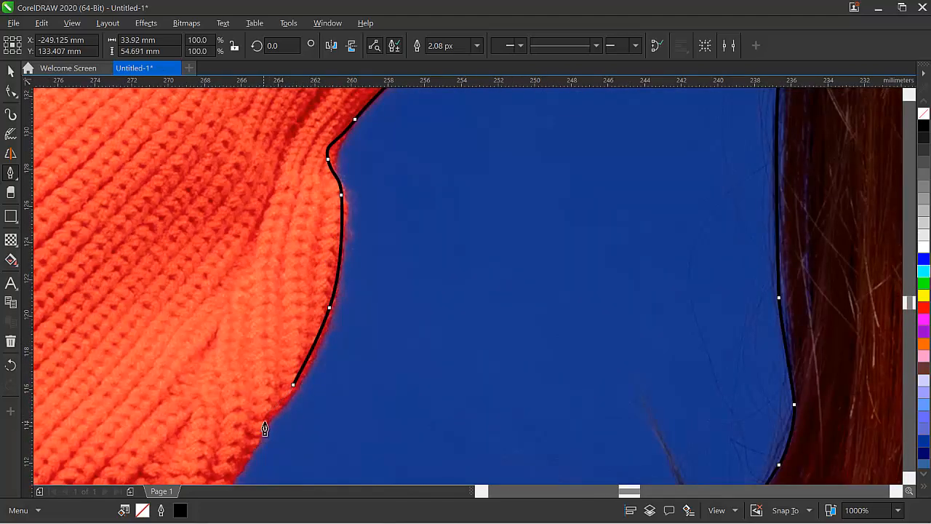
- Trace the last stretch of sleeve edge into the underarm corner and close the path on its starting node
scroll(265, 429, "down", 4)
scroll(299, 351, "up", 3)
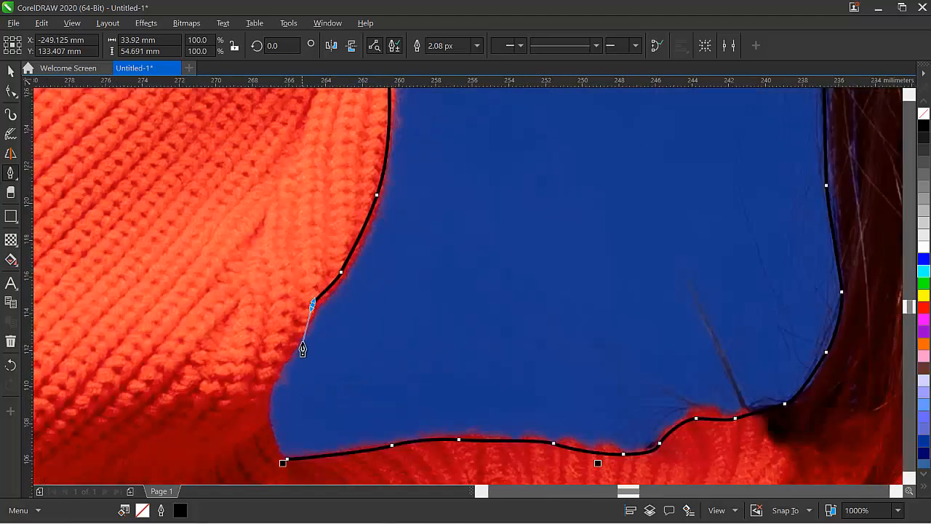
left_click(290, 347)
left_click(277, 373)
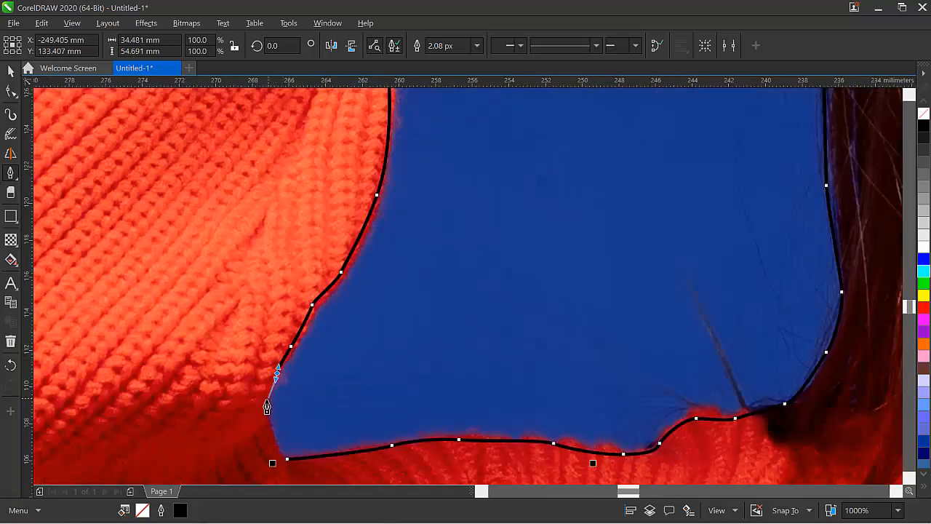
left_click_drag(267, 402, 275, 447)
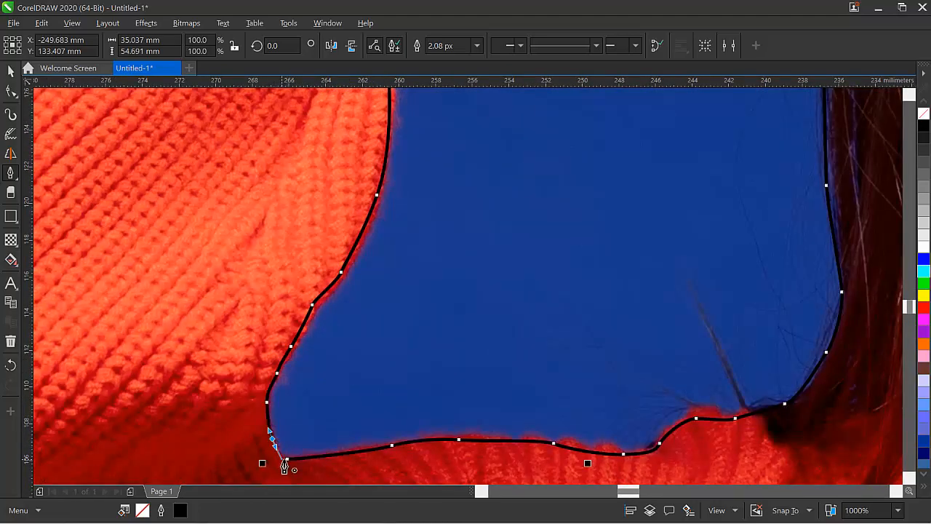
left_click(285, 459)
- Switch to the Shape tool for editing the straight path segment that cuts across the palm
scroll(418, 336, "up", 2)
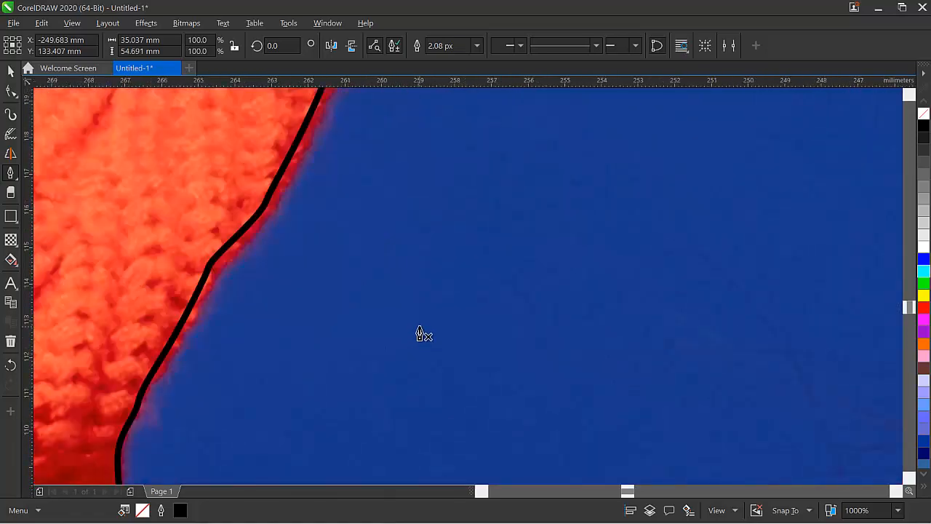
scroll(429, 305, "down", 4)
scroll(436, 282, "down", 3)
scroll(474, 208, "up", 3)
scroll(514, 129, "down", 3)
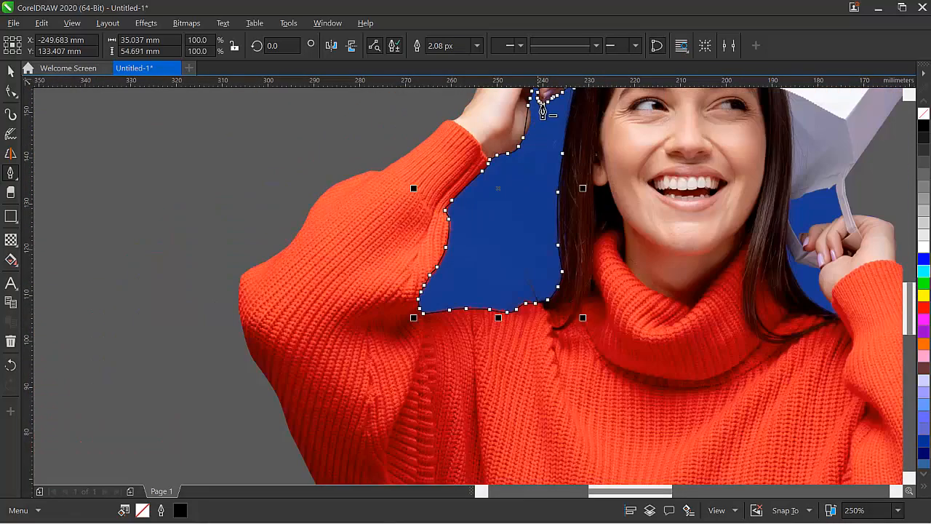
scroll(523, 131, "up", 3)
scroll(500, 162, "up", 2)
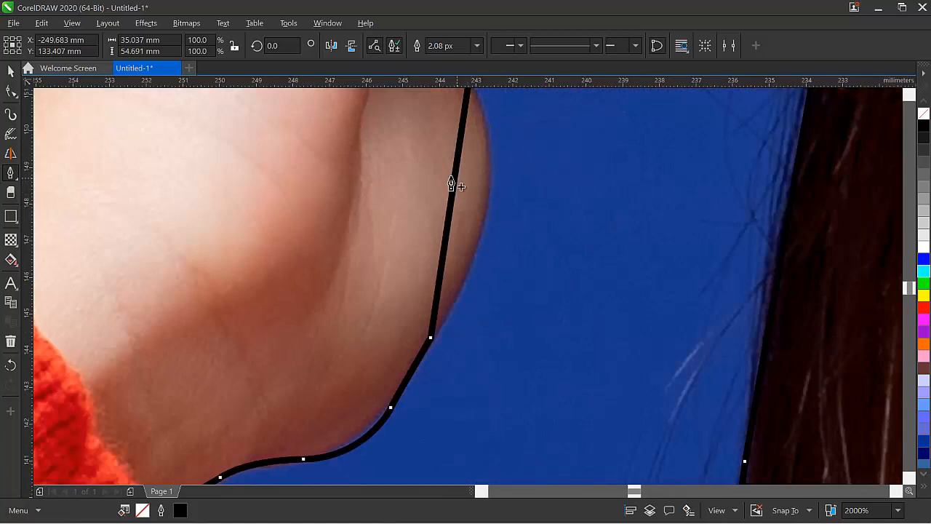
left_click(11, 93)
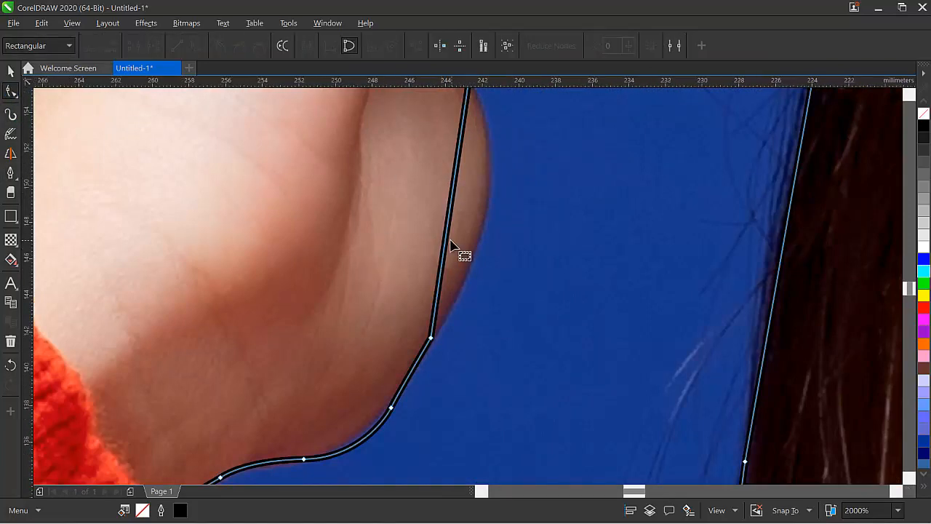
- Try to pull the straight segment across the palm outward to the skin edge
scroll(457, 252, "down", 3)
scroll(467, 235, "up", 2)
scroll(447, 238, "up", 2)
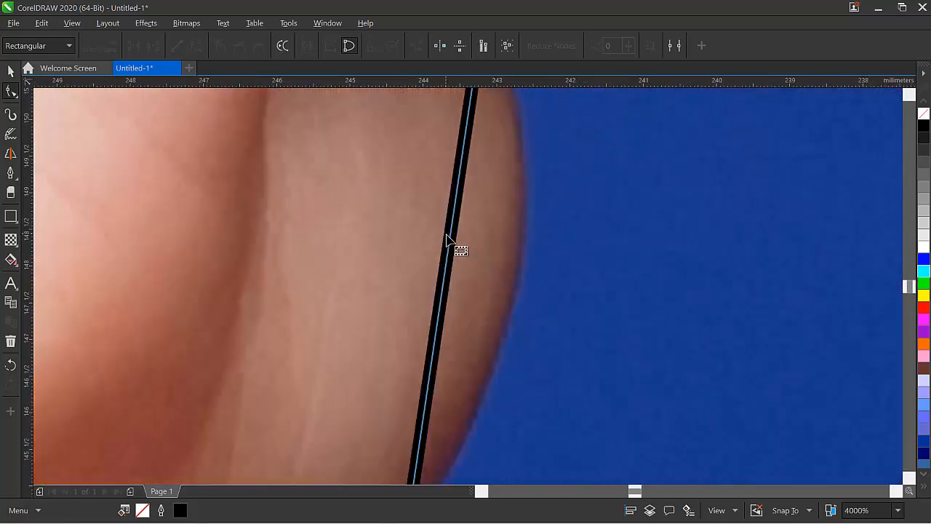
left_click_drag(453, 243, 517, 251)
scroll(539, 256, "down", 1)
scroll(539, 256, "down", 2)
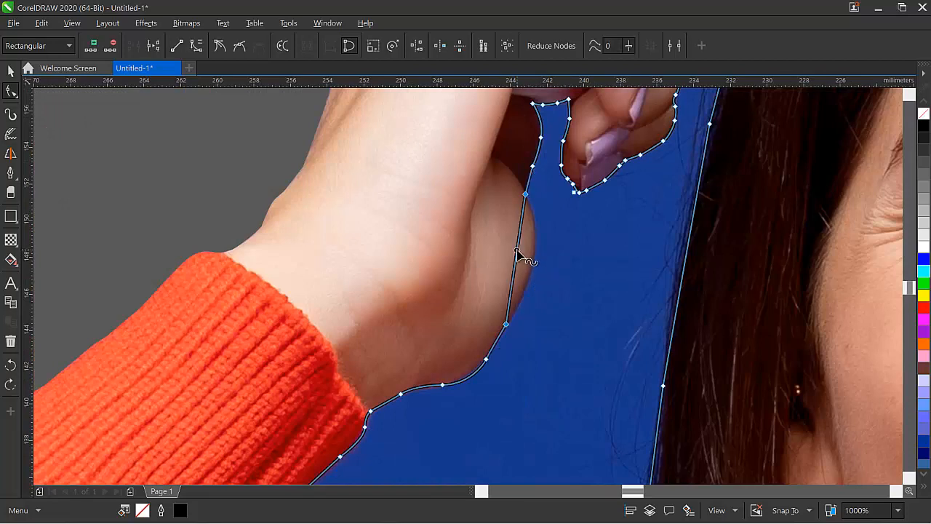
- Convert the straight segment across the palm to a curve and undo the first attempt at bending it
right_click(516, 253)
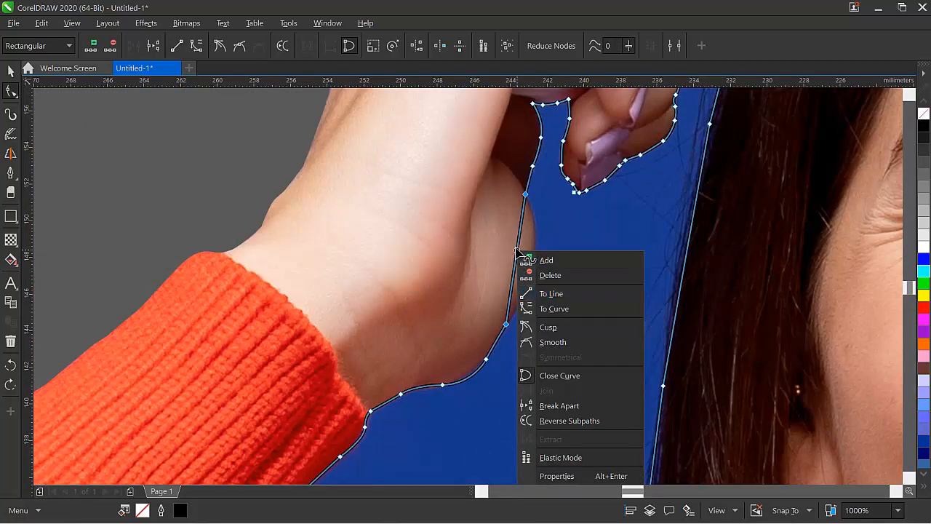
key("Escape")
right_click(516, 252)
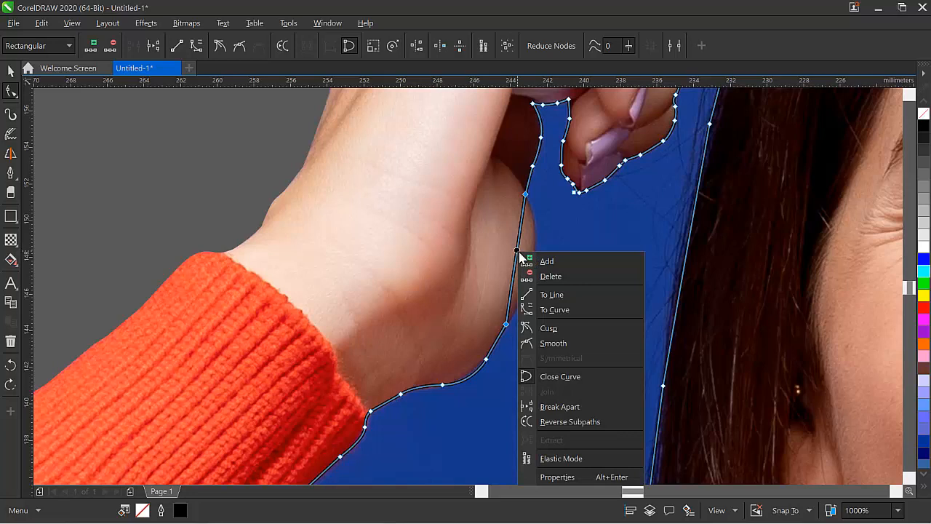
left_click(557, 307)
left_click_drag(518, 261, 529, 263)
key("ctrl+z")
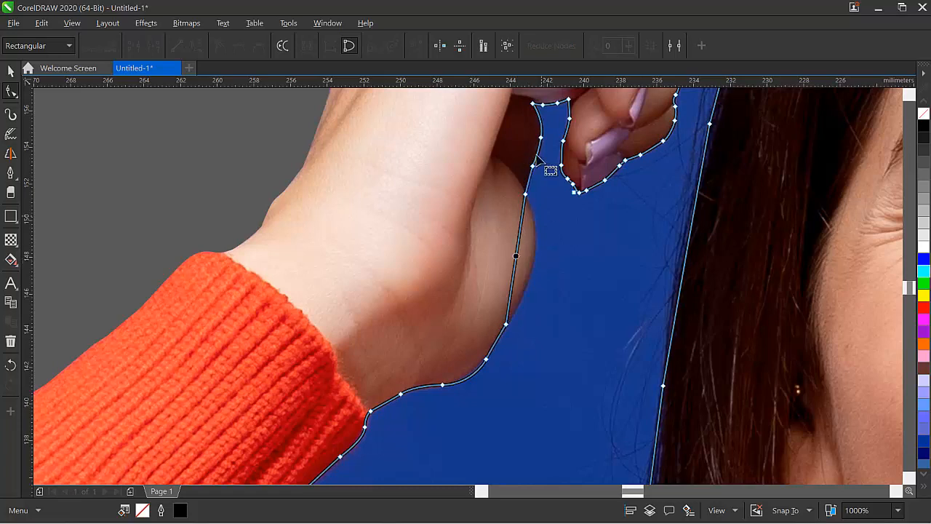
- Add a node near the upper end of the palm segment and bend the curve below it outward along the palm's bulge
left_click(524, 205)
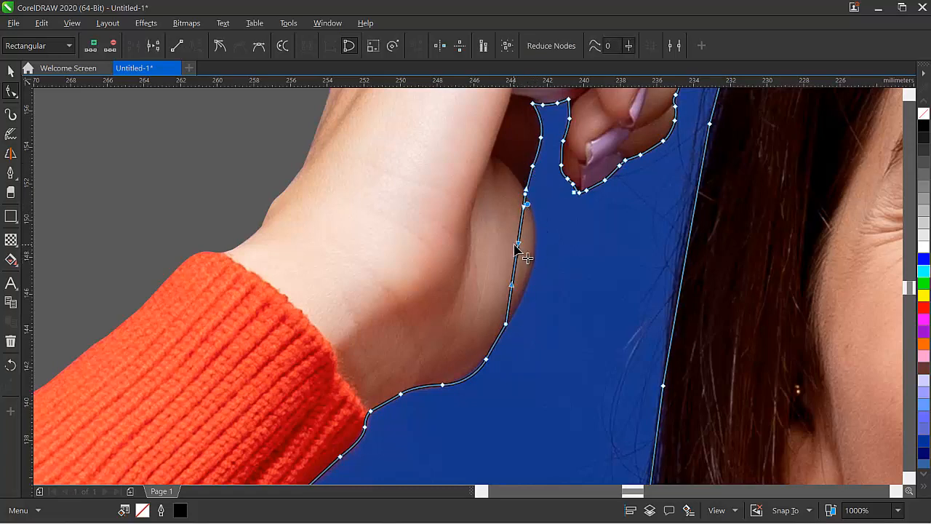
left_click_drag(519, 249, 553, 258)
left_click(513, 290)
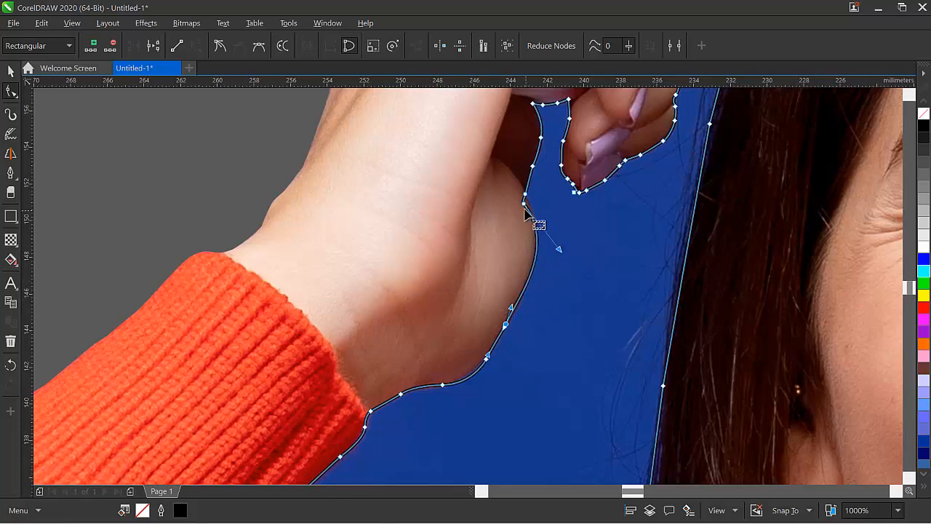
- Adjust the upper node where the finger meets the palm and pull the palm curve inward onto the skin edge
scroll(520, 200, "up", 4)
left_click_drag(517, 195, 516, 145)
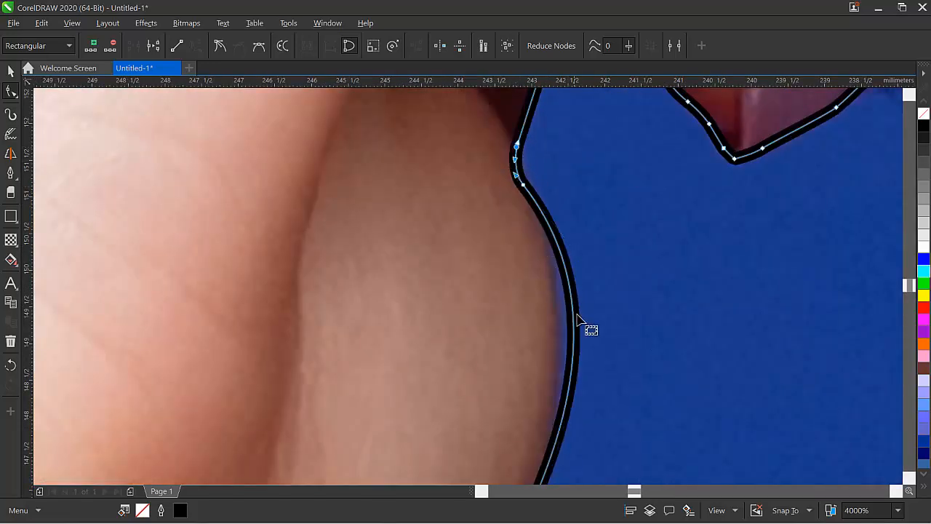
left_click_drag(574, 325, 563, 325)
scroll(564, 318, "down", 3)
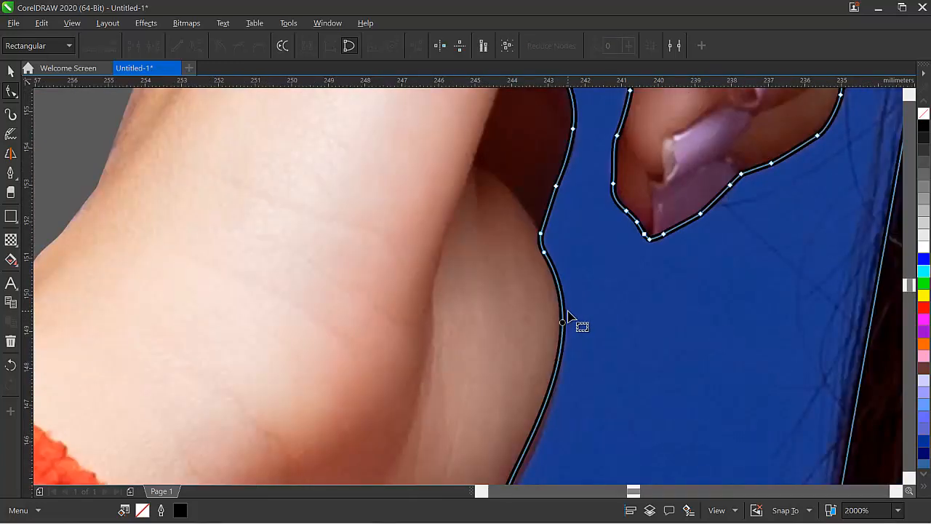
- Delete the extra node on the lower palm, then reposition the node below it and reshape the curve to the skin edge
scroll(558, 356, "up", 2)
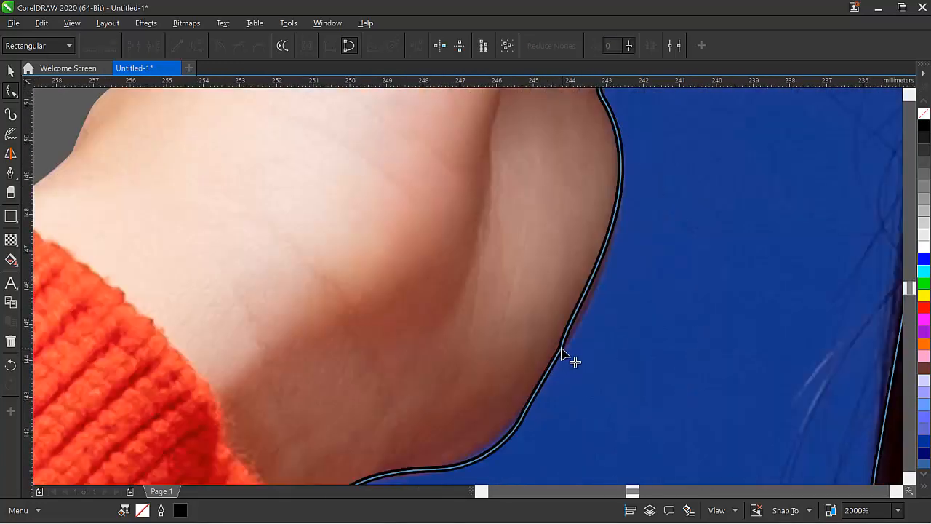
double_click(561, 349)
left_click_drag(521, 417, 519, 405)
left_click_drag(557, 322, 565, 355)
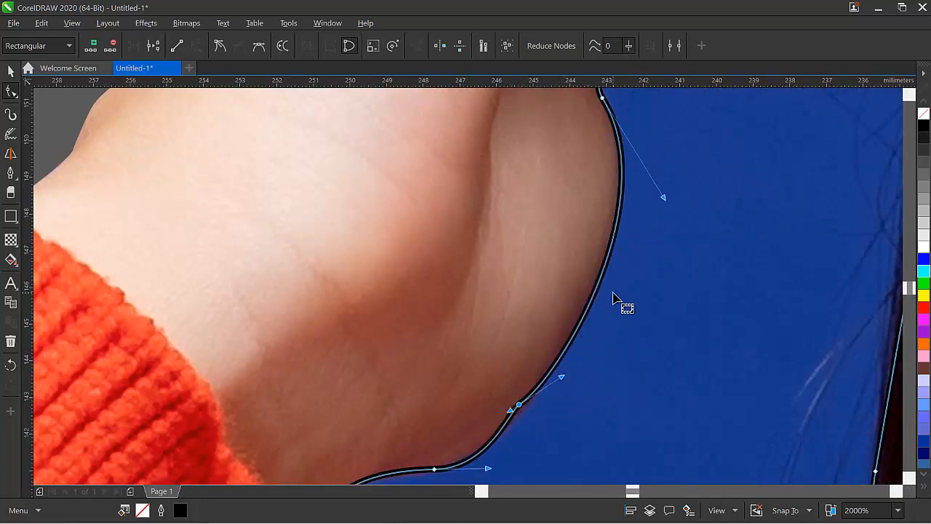
- Try to trim the woman cutout with the traced path around the gap between arm and hair, and undo the attempt
scroll(553, 282, "down", 5)
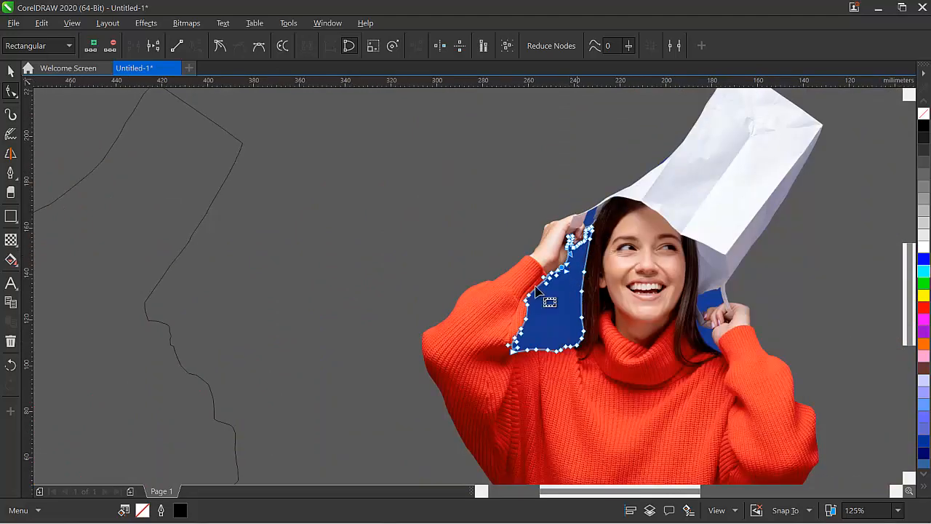
left_click(11, 75)
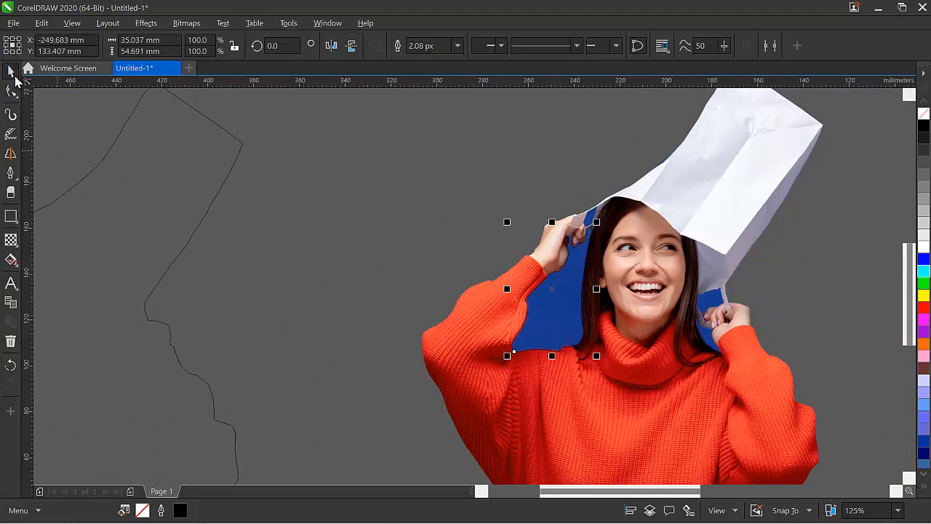
scroll(367, 127, "down", 2)
scroll(377, 187, "up", 1)
left_click_drag(377, 282, 626, 91)
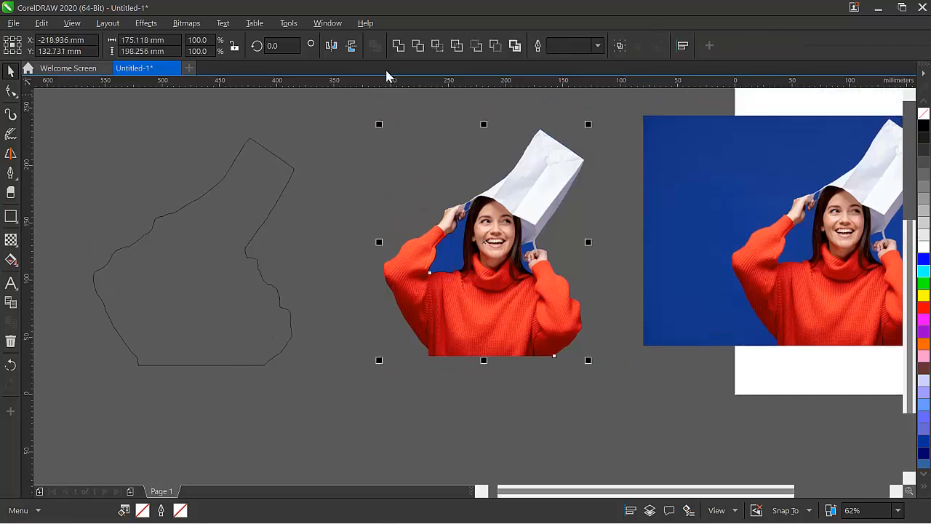
left_click(418, 46)
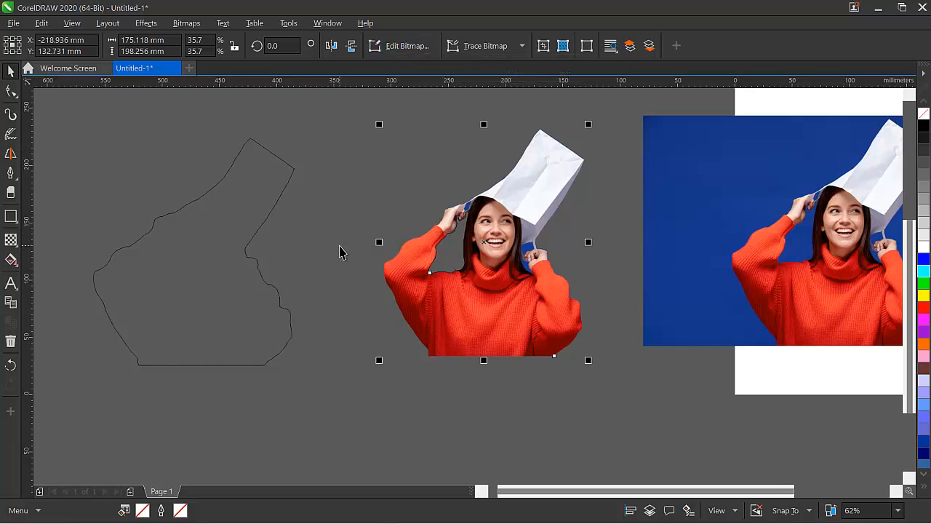
key("ctrl+z")
- Try intersecting the gap path with the cutout, move the resulting blue piece aside, and undo the attempt
left_click(437, 46)
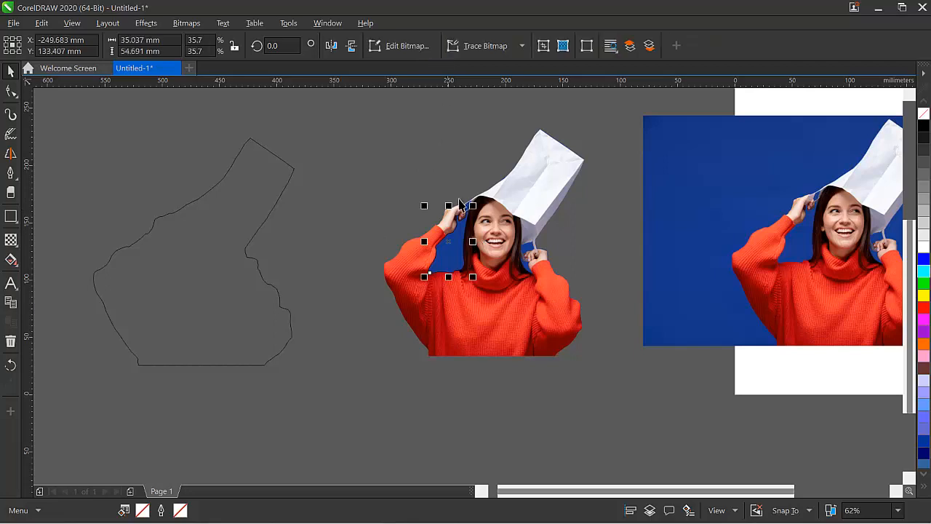
left_click_drag(469, 240, 377, 220)
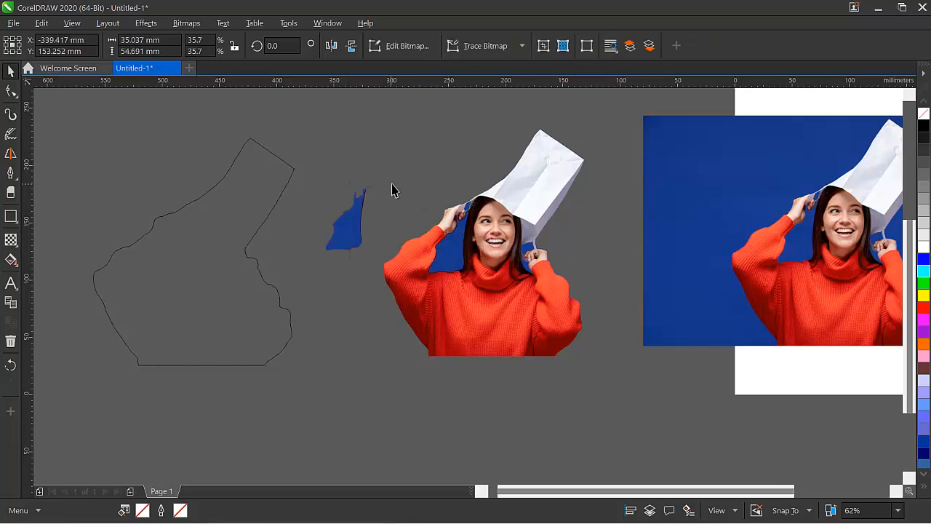
left_click(391, 191)
left_click(456, 256)
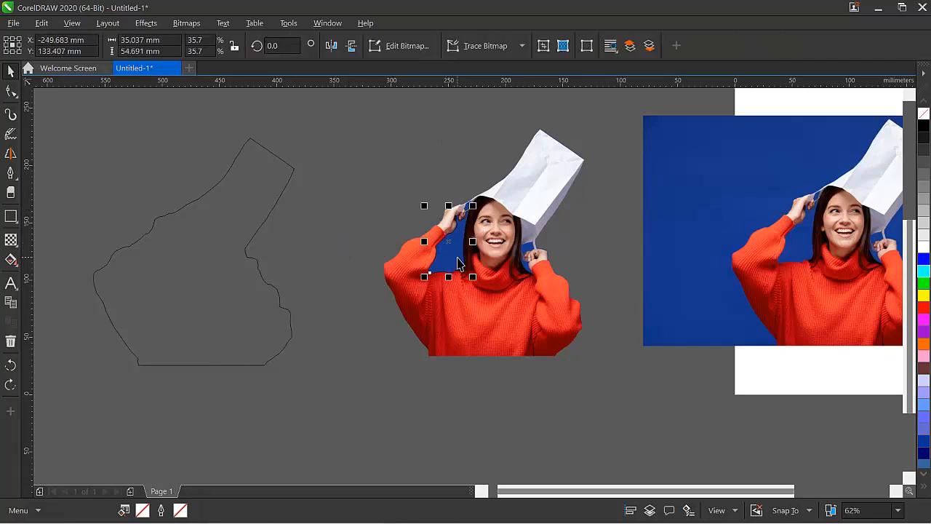
- Trim the blue gap between arm and hair out of the woman cutout with the traced path, and delete the path
left_click(469, 234, "shift")
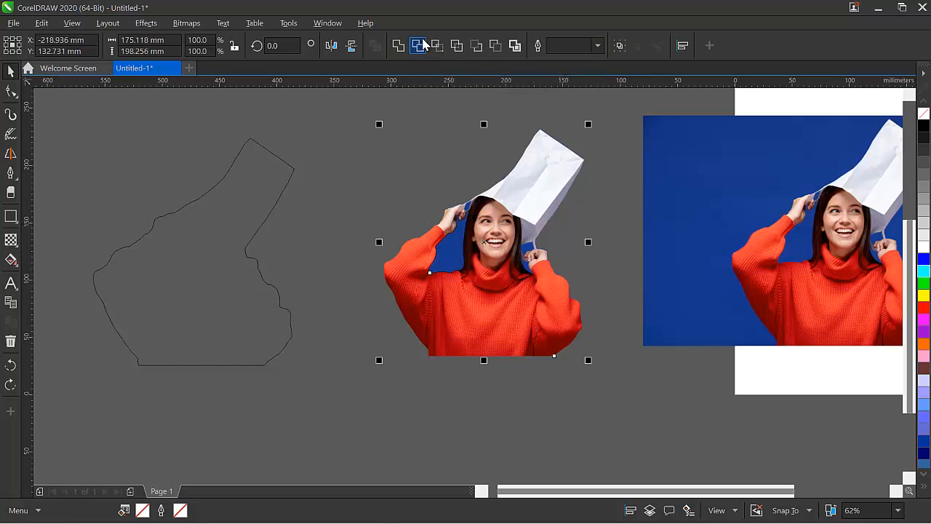
left_click(411, 186)
left_click(454, 259)
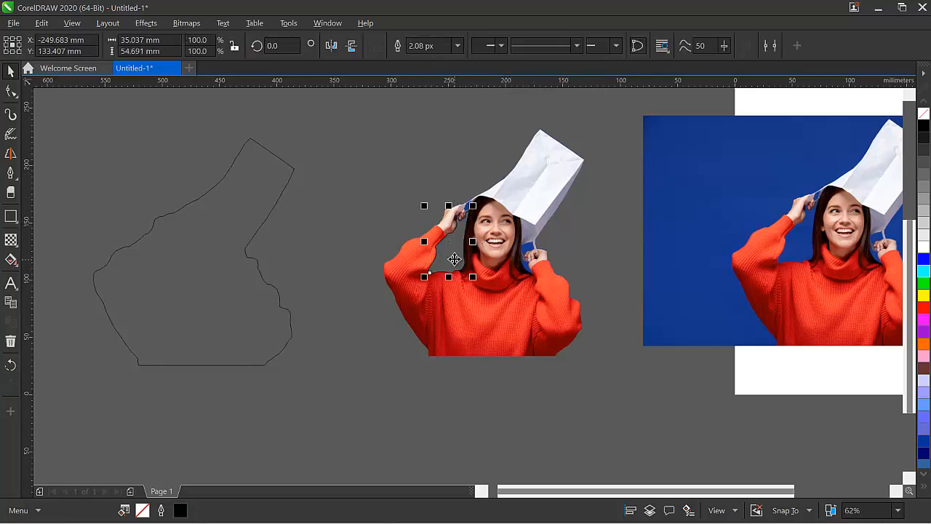
left_click_drag(455, 243, 320, 234)
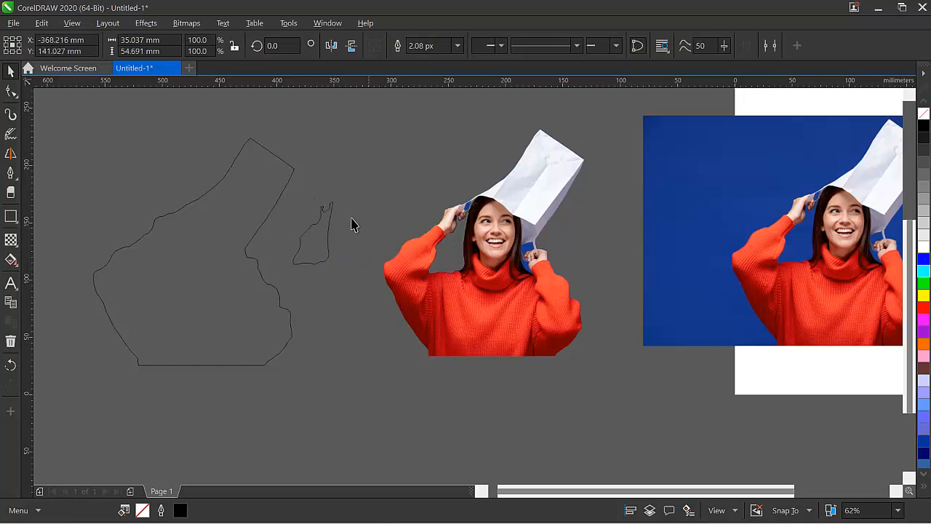
key("Delete")
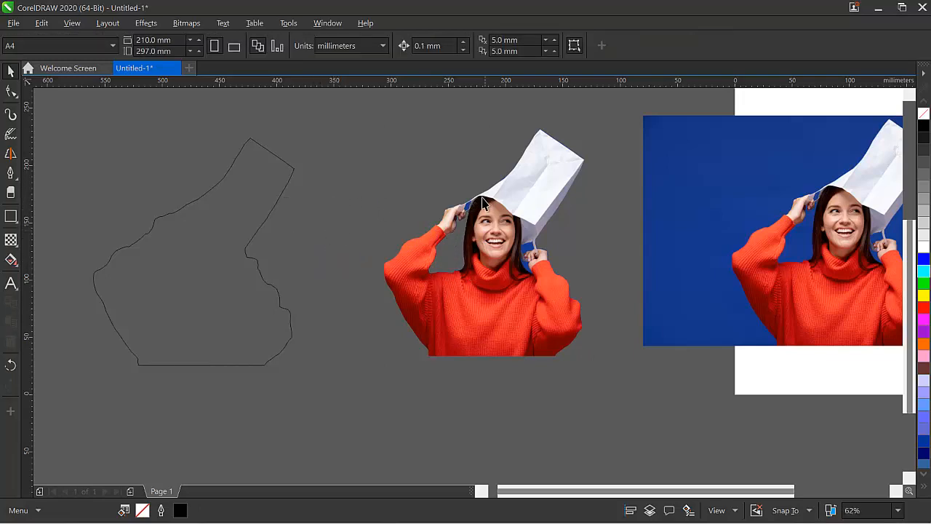
- Trace the lower edge of the small blue gap in the bag handle with the Pen tool, from the fingertip along the white strap towards the hair
scroll(483, 204, "up", 3)
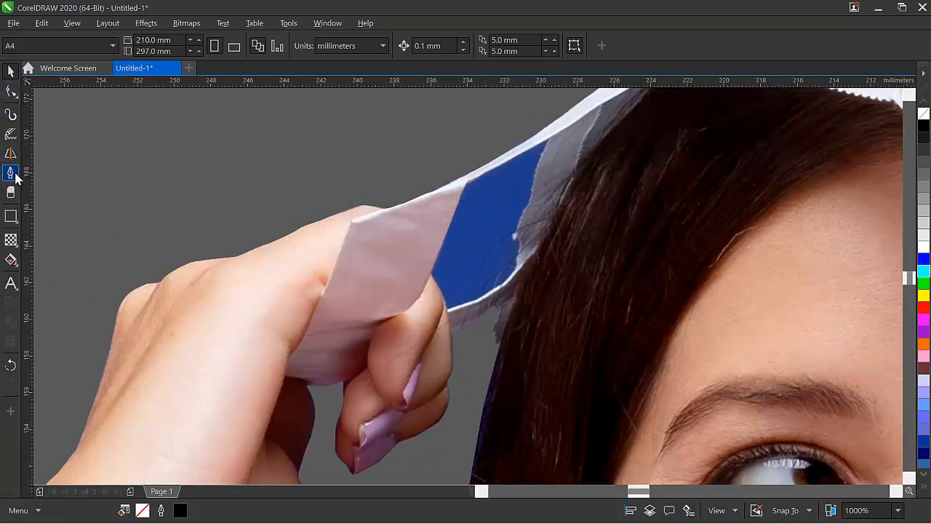
left_click(11, 174)
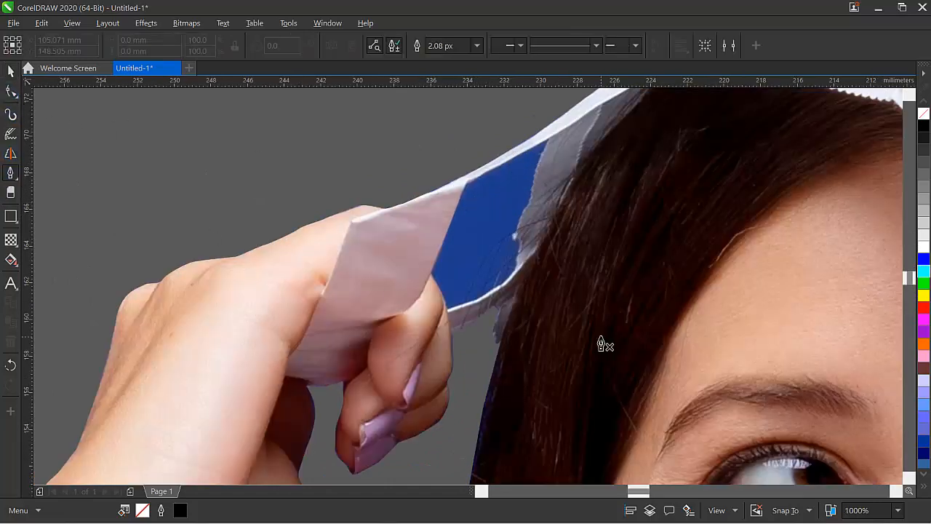
double_click(472, 293)
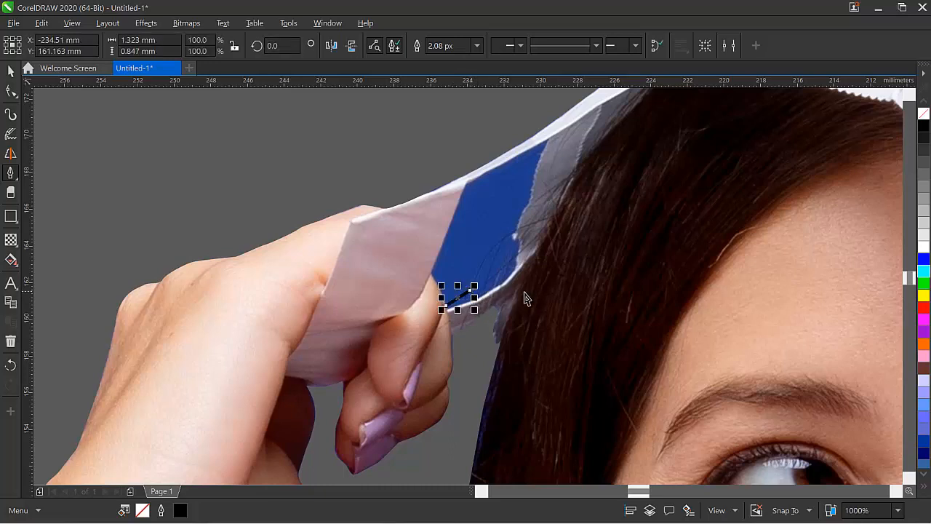
key("Escape")
scroll(470, 318, "up", 2)
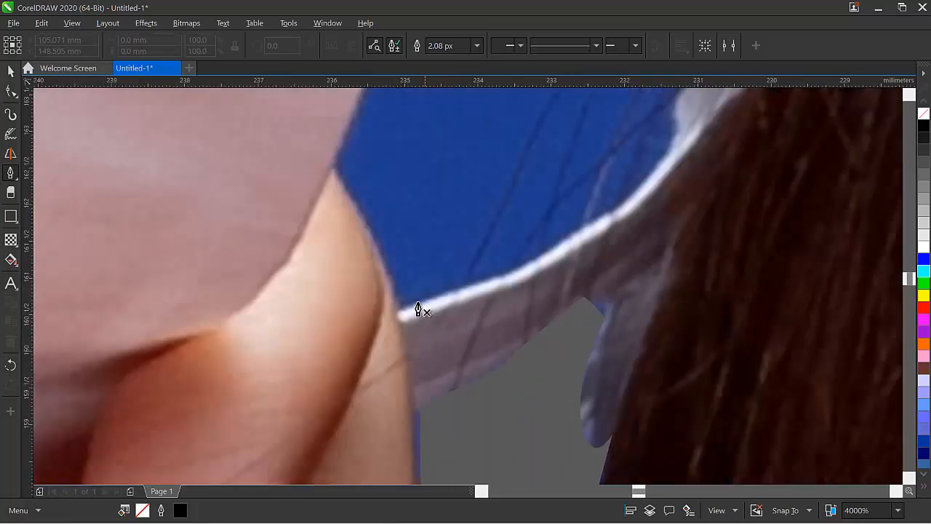
left_click_drag(522, 272, 540, 262)
left_click_drag(605, 220, 620, 209)
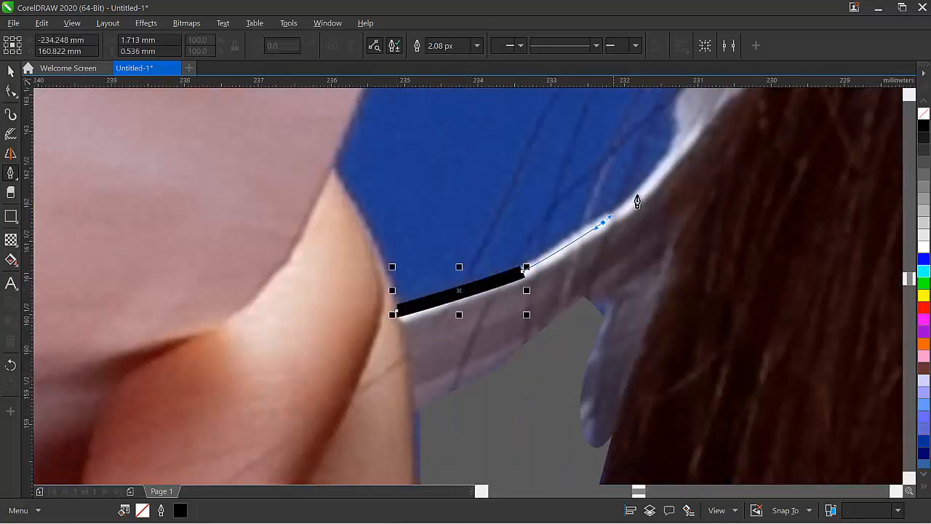
mouse_move(663, 156)
left_mouse_down()
mouse_move(670, 144)
mouse_move(656, 153)
mouse_move(656, 142)
left_mouse_up()
scroll(672, 145, "down", 3)
scroll(678, 122, "up", 2)
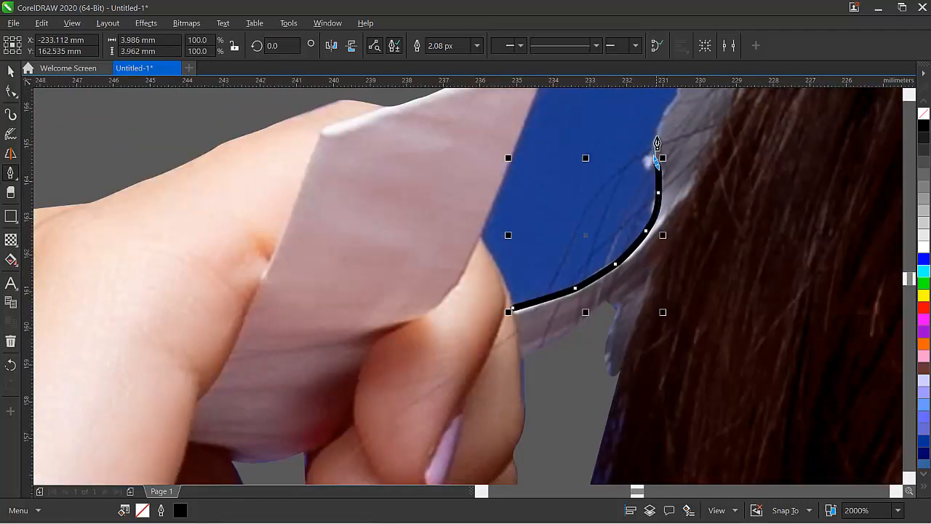
- Continue the path up the torn paper edge beside the hair to the gap's upper corner and along the white strap to the opposite corner
left_click(676, 109)
scroll(676, 109, "down", 3)
scroll(676, 109, "up", 3)
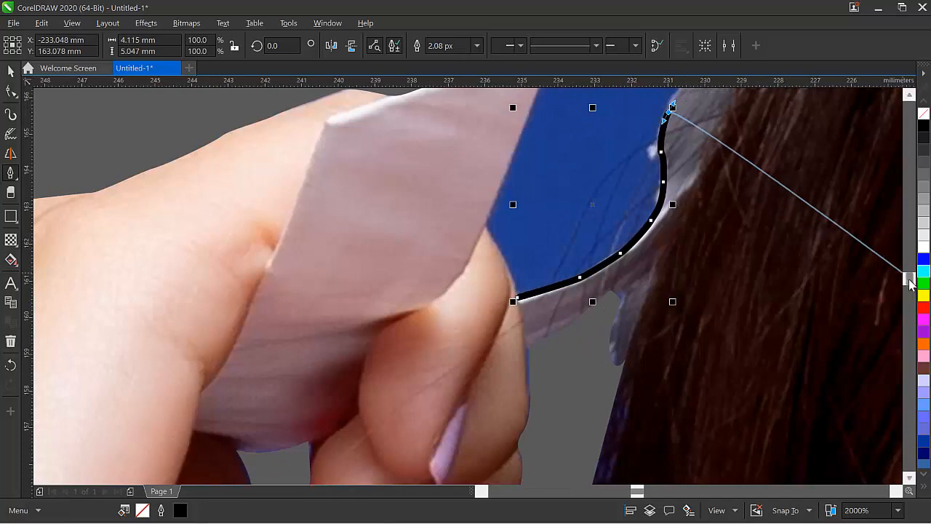
mouse_move(909, 284)
left_mouse_down()
mouse_move(906, 261)
mouse_move(908, 273)
left_mouse_up()
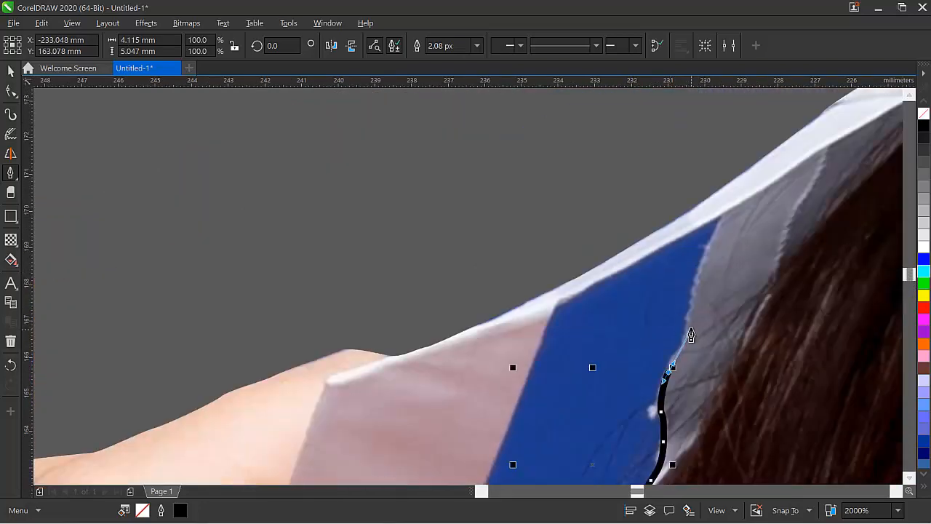
left_click_drag(691, 323, 720, 217)
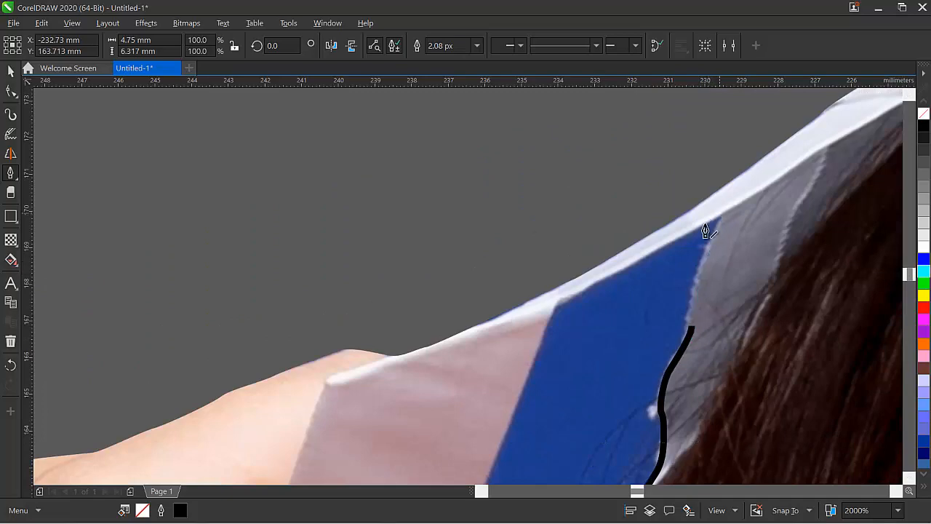
left_click(723, 208)
left_click(550, 315)
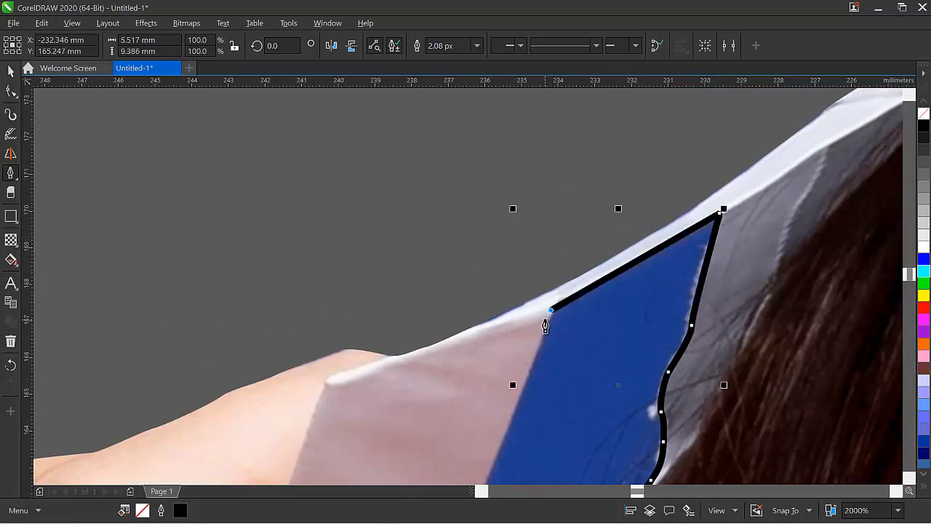
- Continue the path down the pink strap edge to the finger and close it along the fingertip at the starting node
scroll(550, 315, "down", 5)
scroll(542, 352, "up", 5)
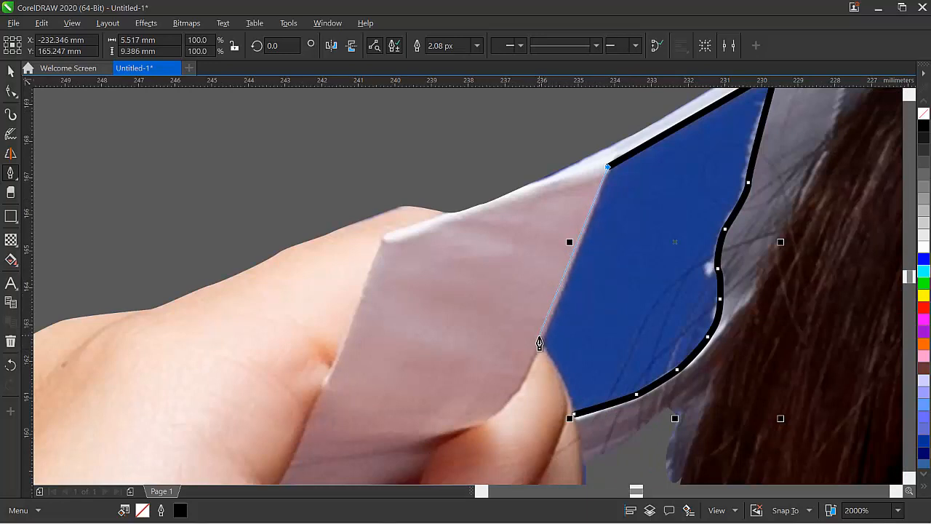
left_click(539, 342)
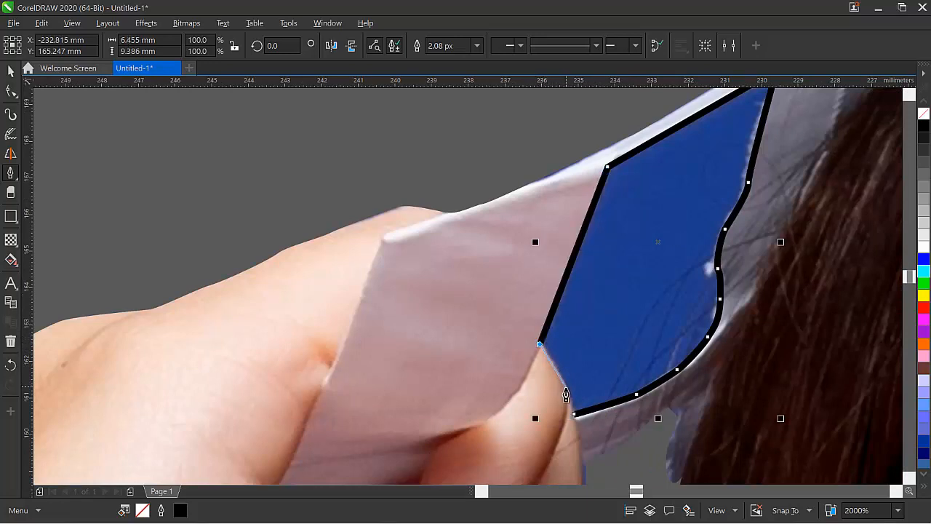
left_click(574, 414)
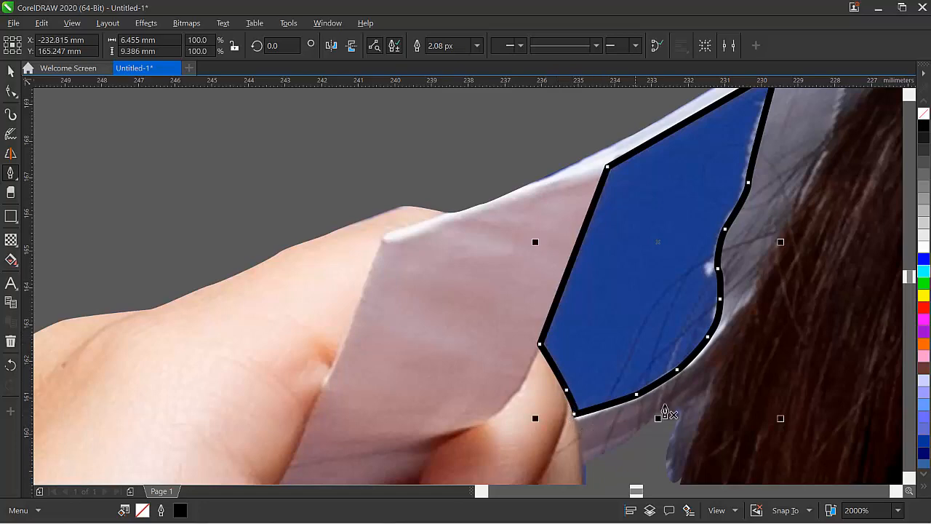
- Trim the small blue handle gap out of the woman cutout with the newly traced path
scroll(672, 355, "down", 4)
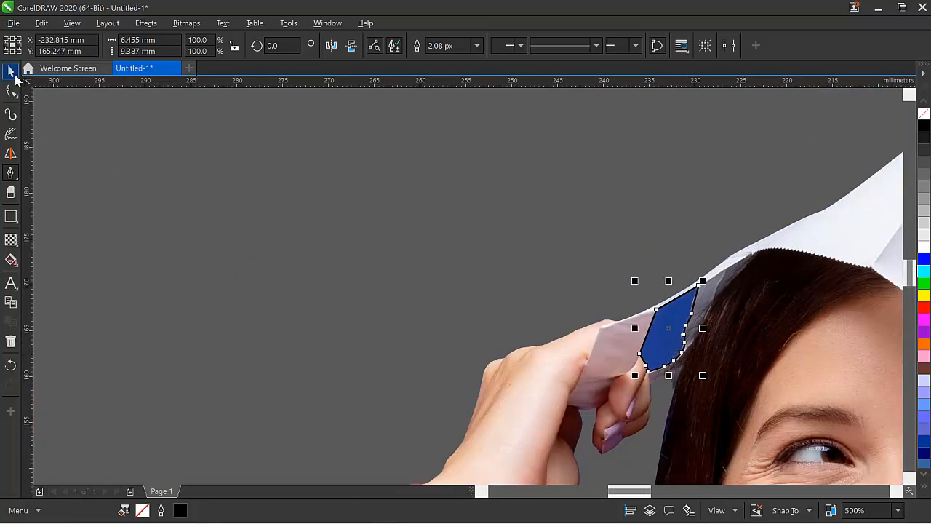
left_click(14, 72)
scroll(480, 201, "down", 4)
scroll(445, 206, "down", 3)
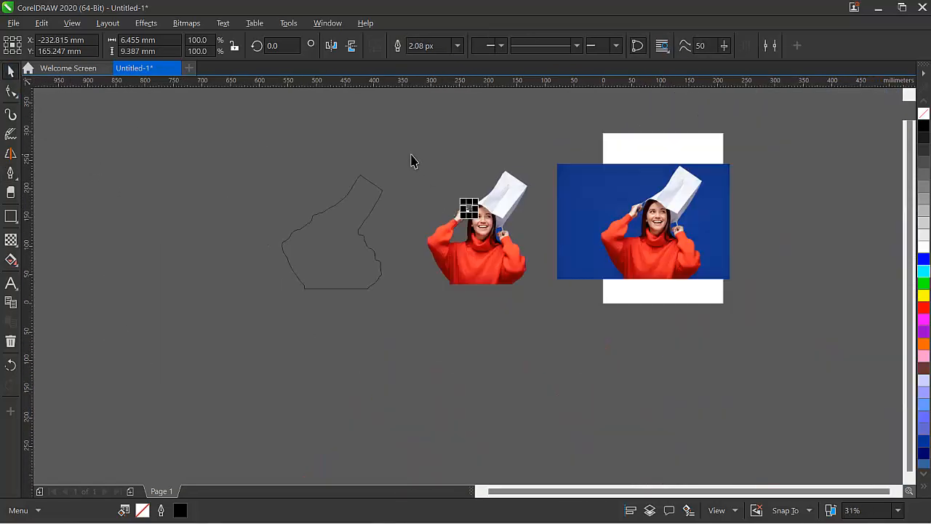
left_click_drag(411, 160, 536, 311)
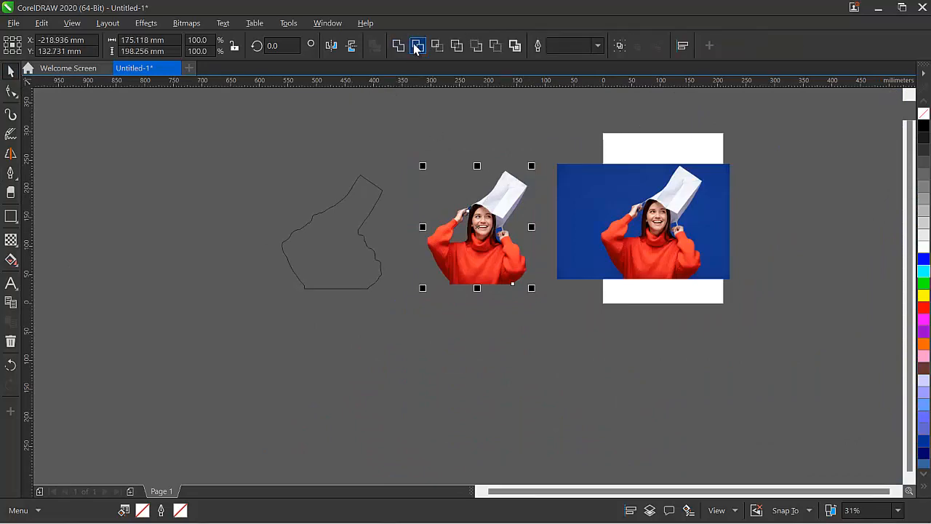
left_click(417, 47)
left_click(435, 154)
- Delete the leftover path in the small gap between the bag handle and the hair
scroll(510, 270, "up", 2)
scroll(417, 181, "down", 2)
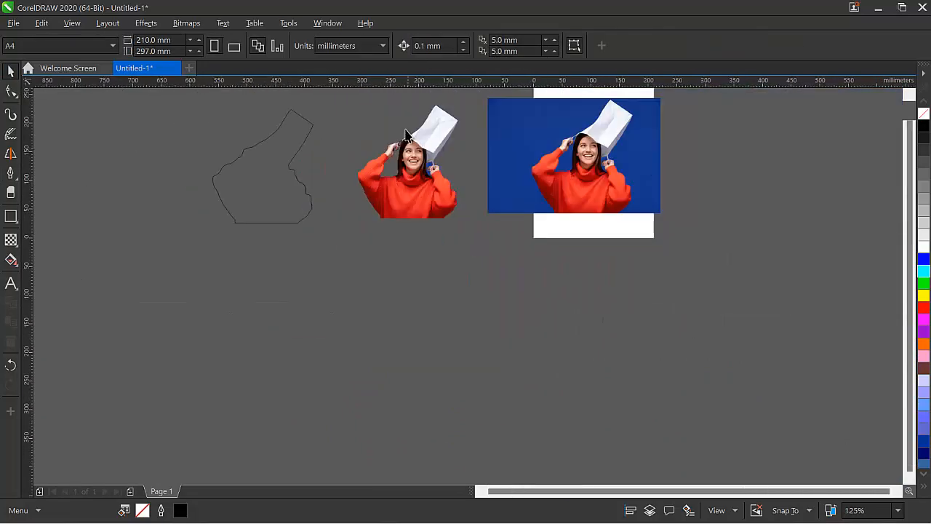
scroll(407, 134, "up", 3)
left_click(361, 192)
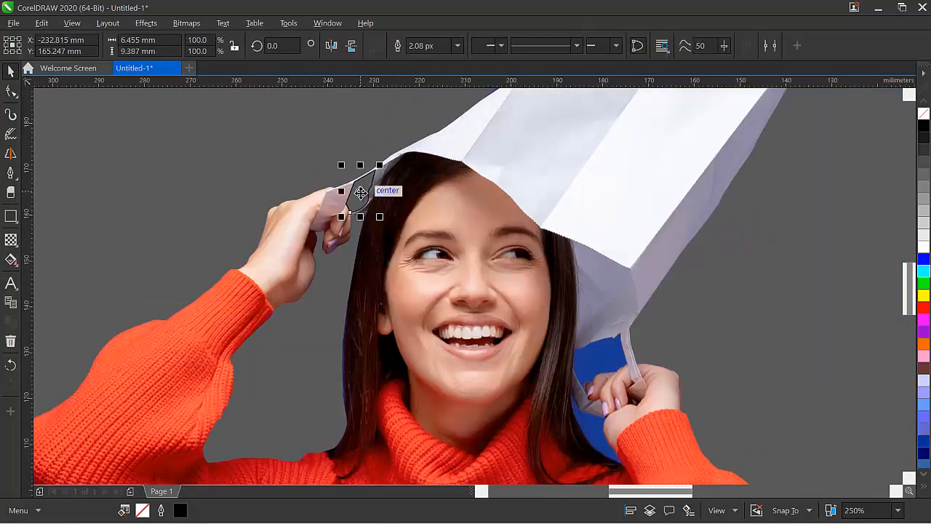
key("Delete")
- Start a Pen tool path where the hair meets the torn bag edge above the hand and trace the edge's first bends
scroll(389, 224, "down", 2)
scroll(487, 284, "up", 5)
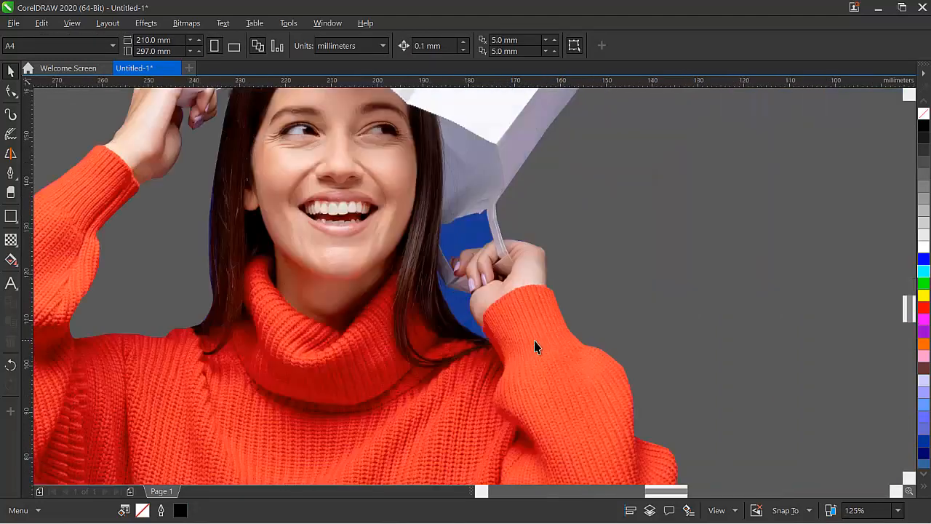
scroll(480, 269, "down", 3)
scroll(482, 241, "up", 3)
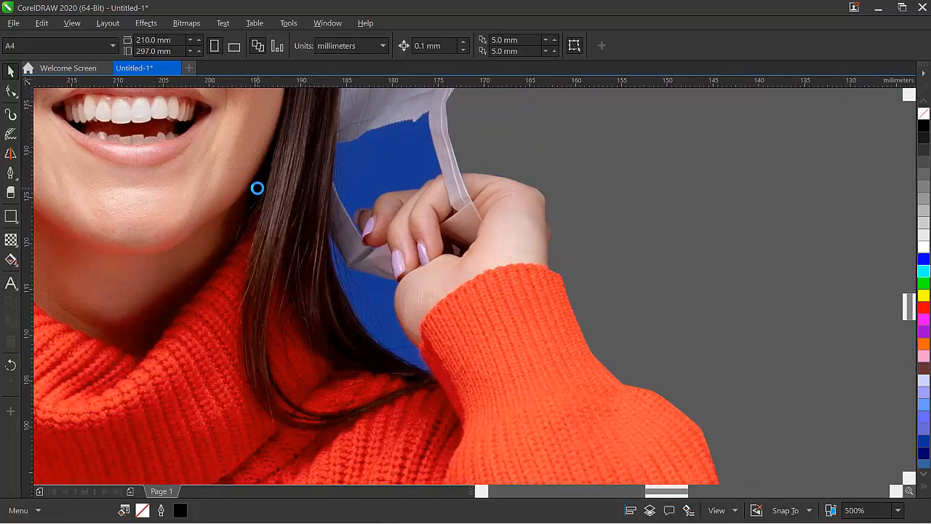
key("ctrl+p")
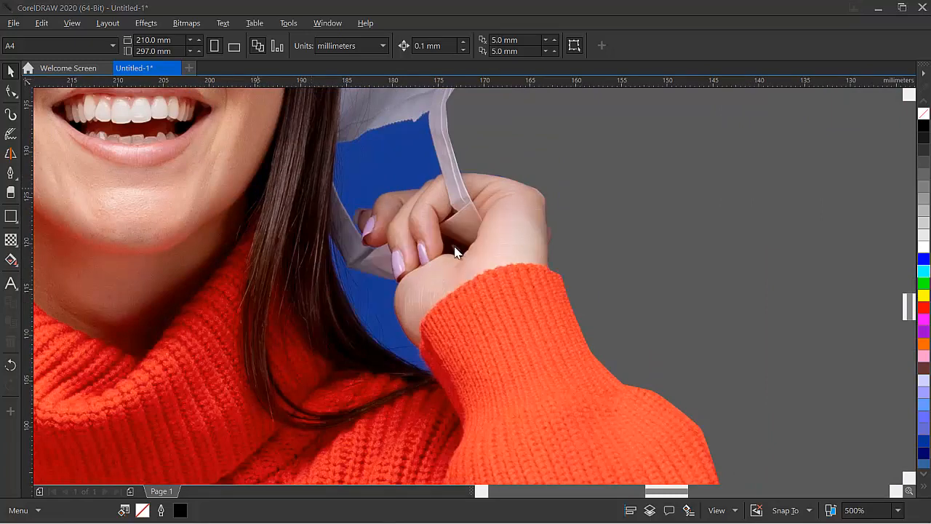
left_click(676, 101)
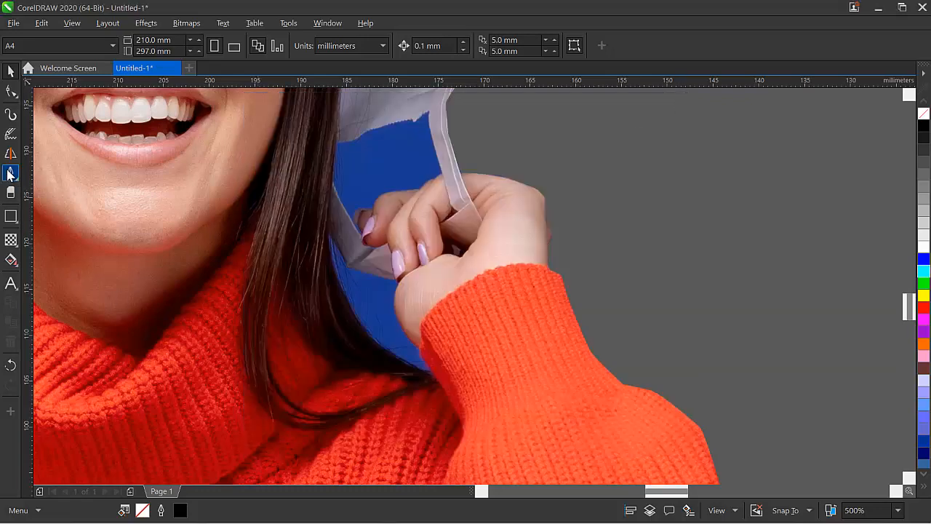
left_click(10, 174)
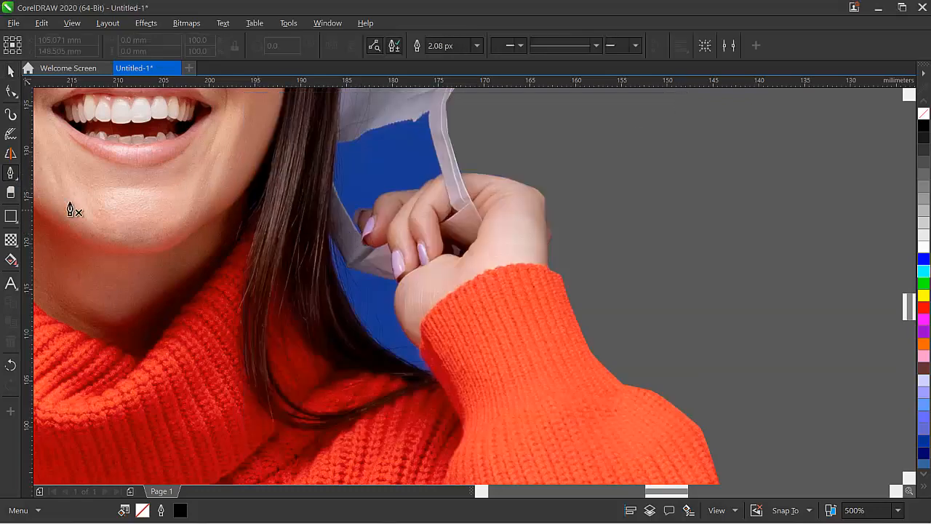
left_click(17, 185)
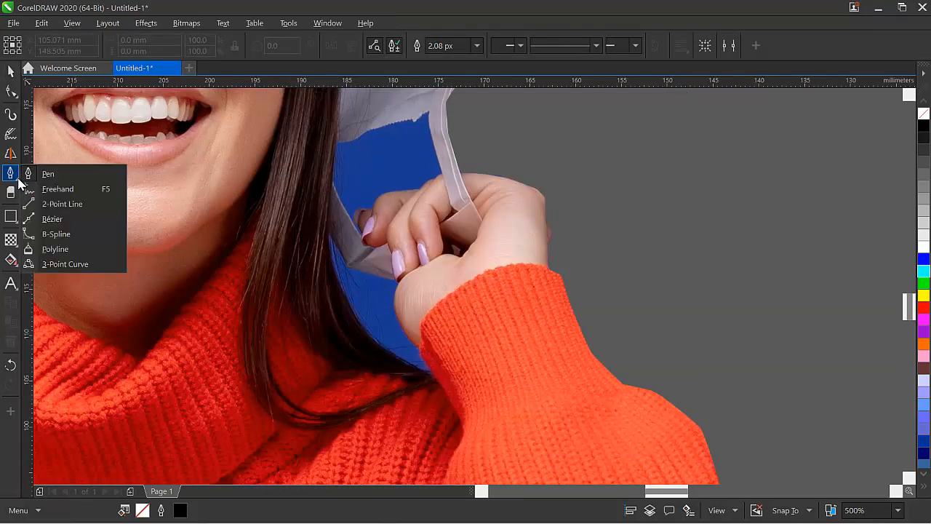
left_click(45, 174)
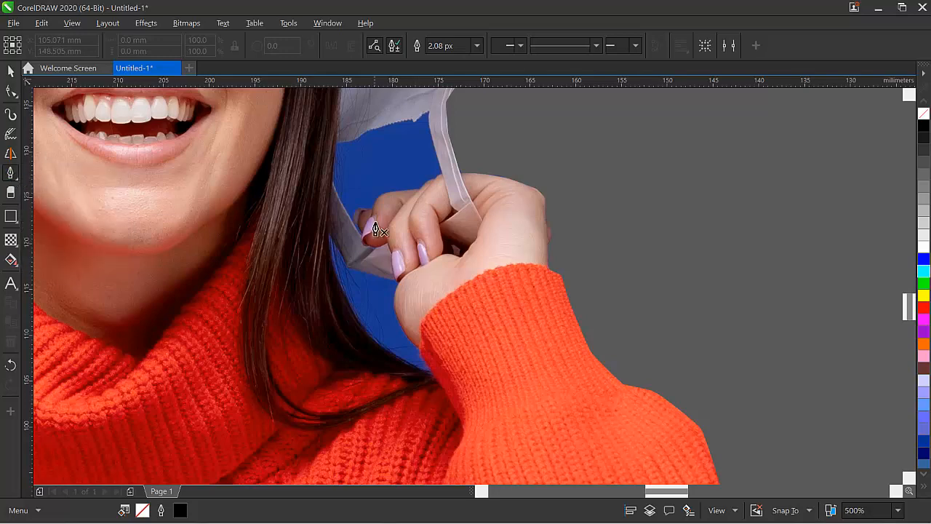
scroll(368, 169, "up", 2)
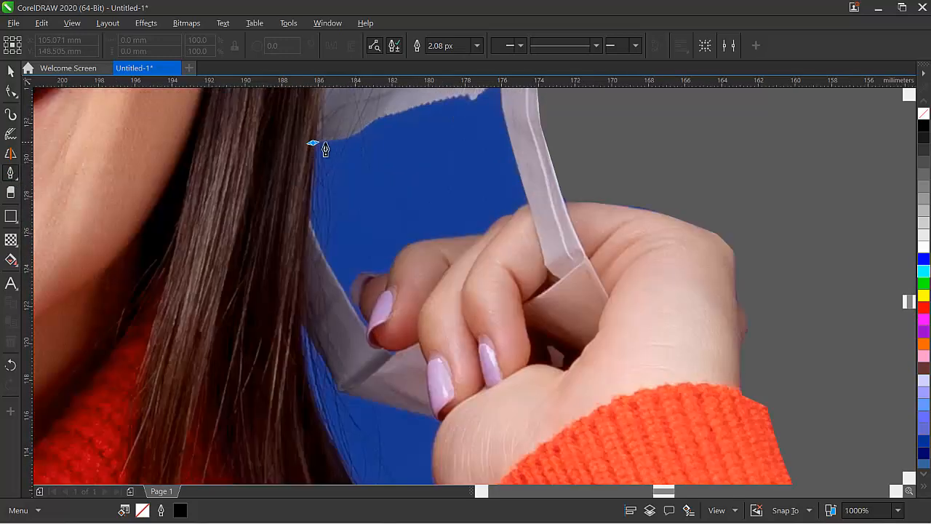
left_click(350, 138)
left_click(374, 118)
left_click(400, 111)
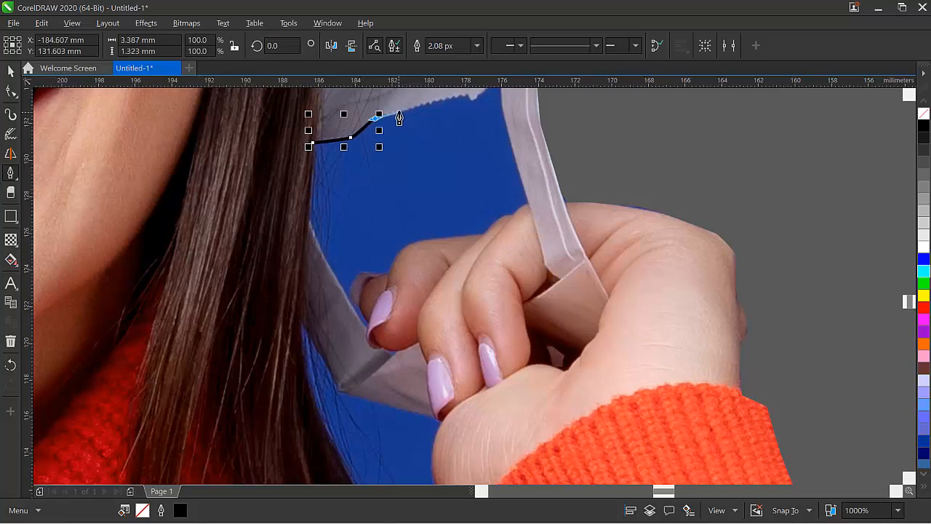
- Continue the path along the rest of the torn bag edge, around its notch, to the upper corner at the white strap
scroll(428, 111, "down", 2)
scroll(429, 113, "up", 2)
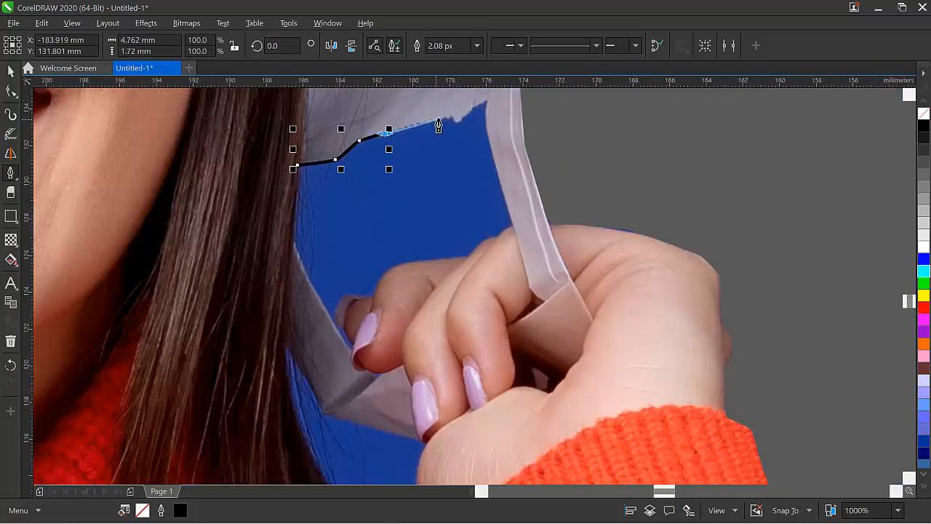
left_click(443, 117)
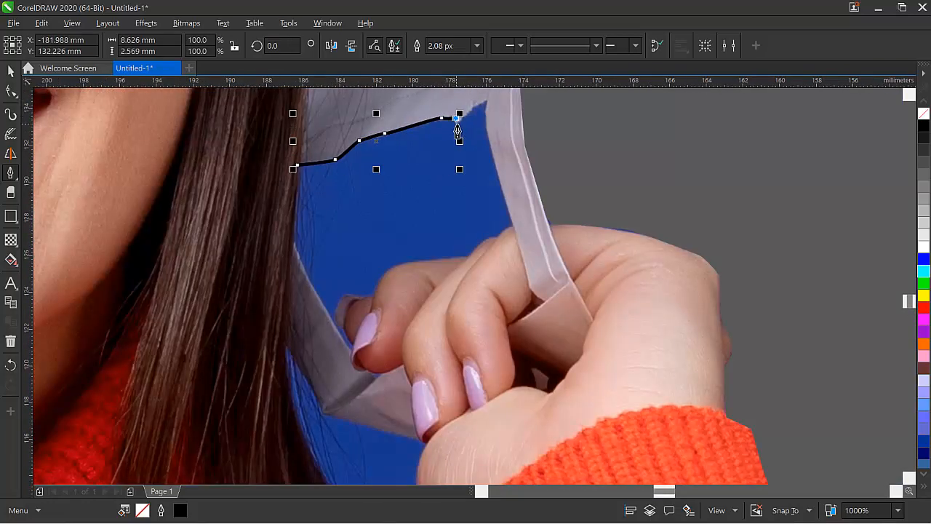
left_click(456, 123)
left_click(481, 103)
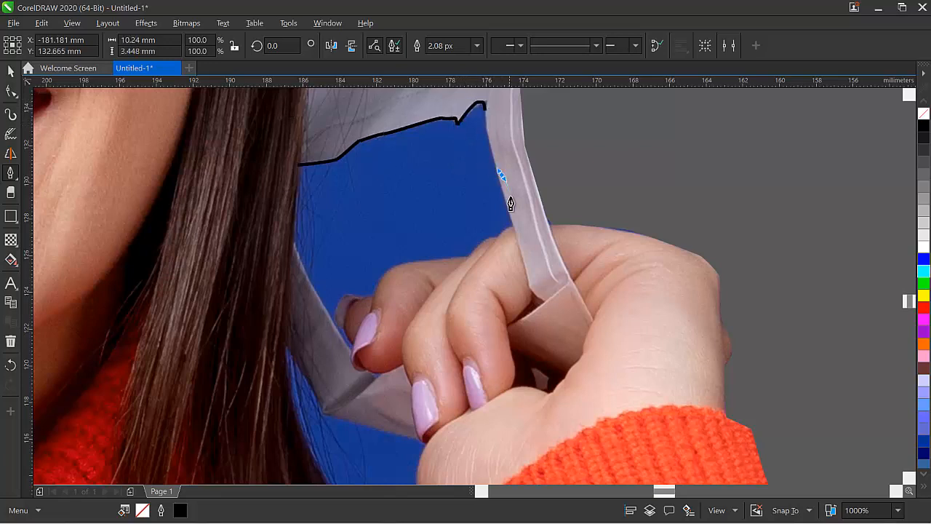
- Continue the path down the inner edge of the white strap to where it meets the fingers
left_click(501, 173)
left_click(514, 221)
scroll(513, 225, "up", 2)
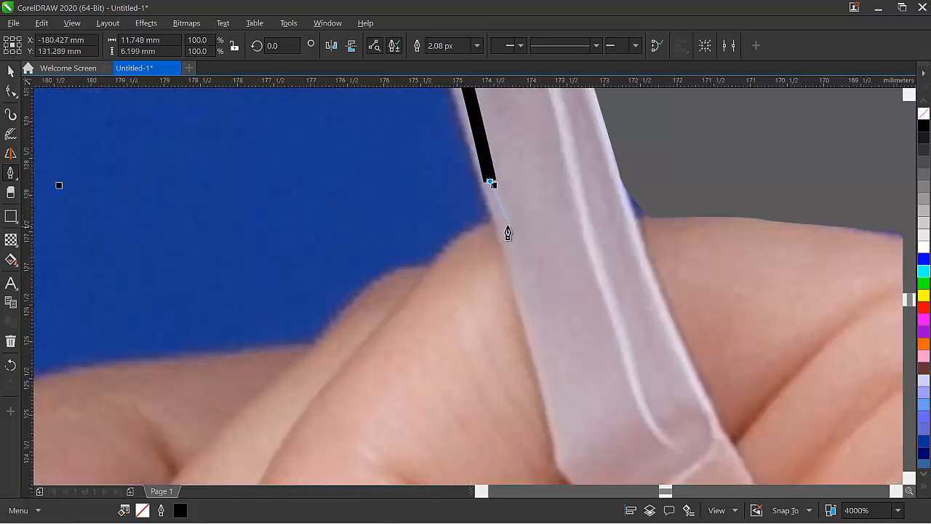
left_click(493, 218)
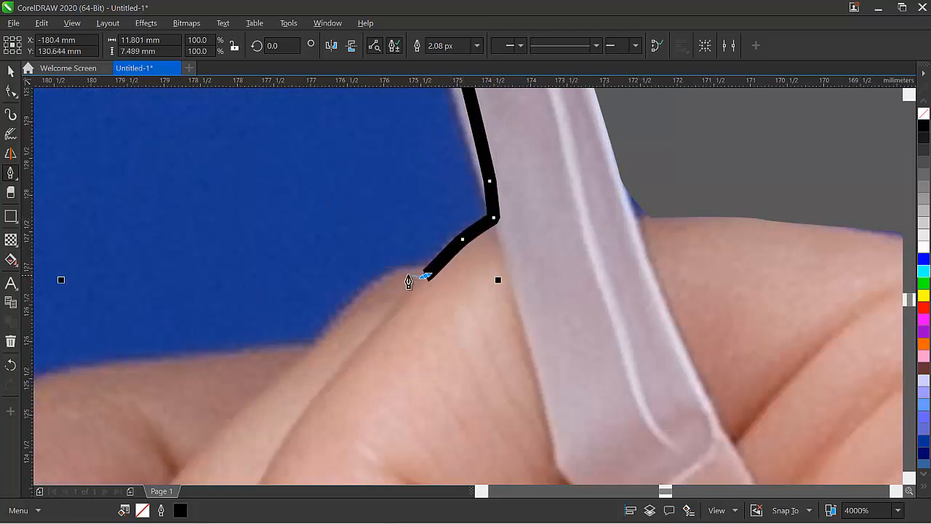
- Continue the path from the strap over the stepped knuckles and onto the upper edge of the rear finger
left_click_drag(407, 275, 361, 299)
left_click(337, 305)
left_click(312, 345)
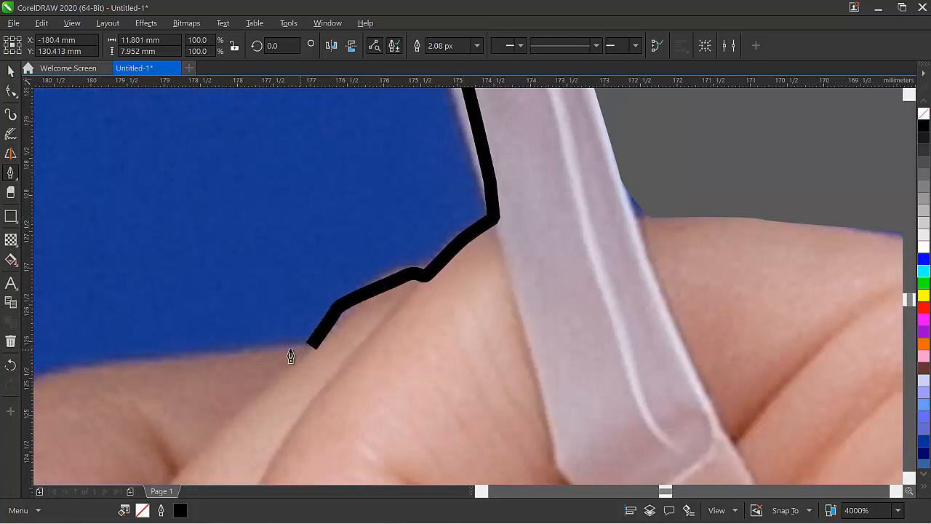
scroll(259, 352, "down", 5)
scroll(266, 356, "up", 3)
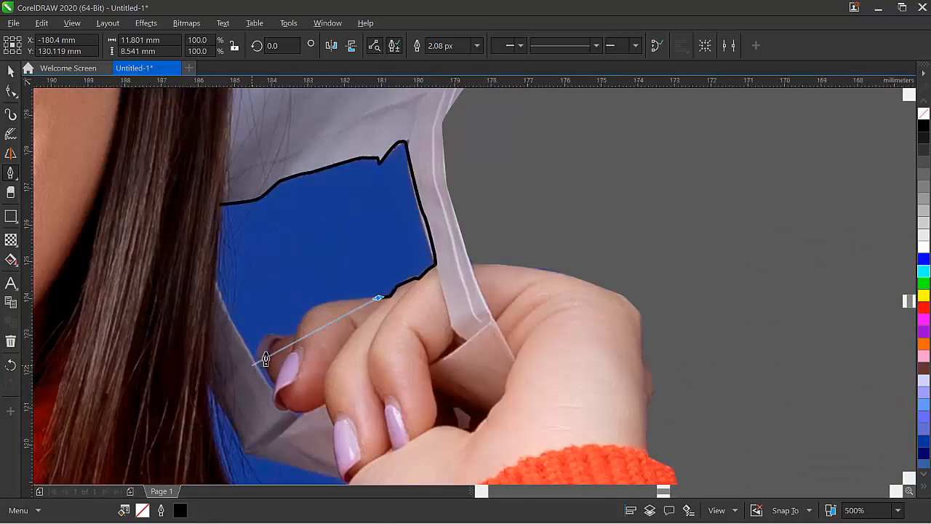
left_click(444, 236)
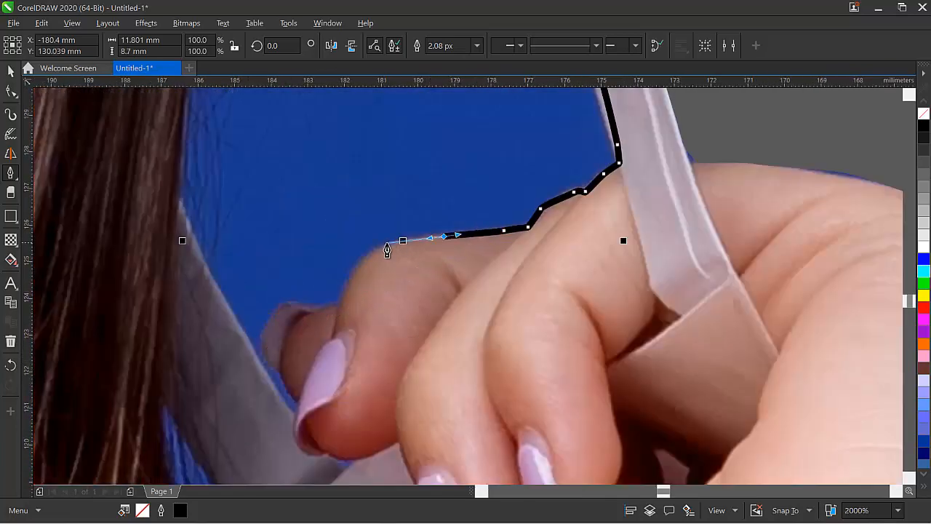
- Continue the path around the rear finger and the fingertip behind it, down to the strap edge beside the pink nail
left_click(382, 247)
left_click(349, 277)
left_click(341, 302)
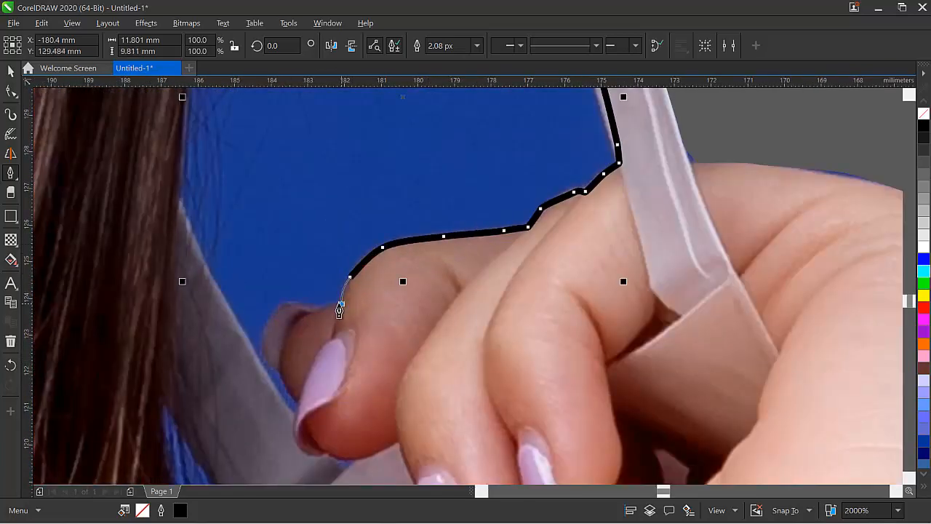
left_click(315, 309)
left_click(292, 303)
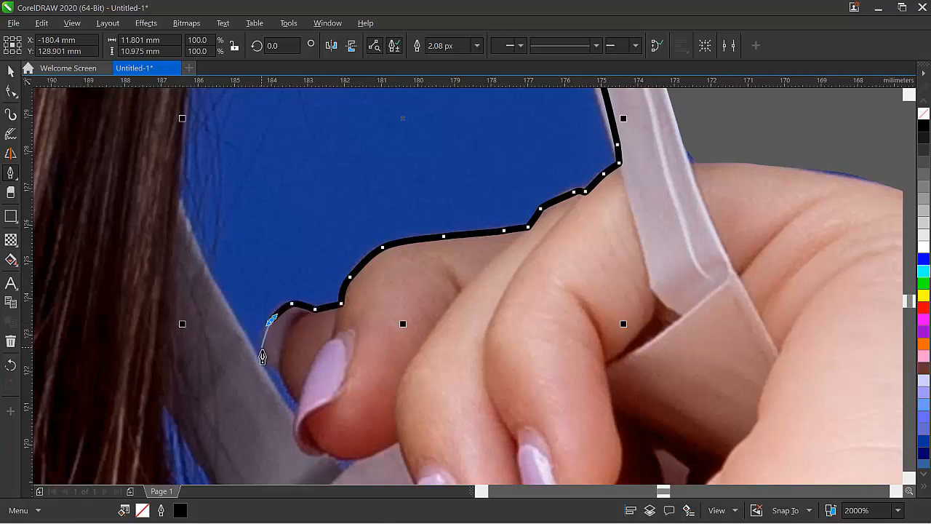
left_click_drag(283, 374, 295, 401)
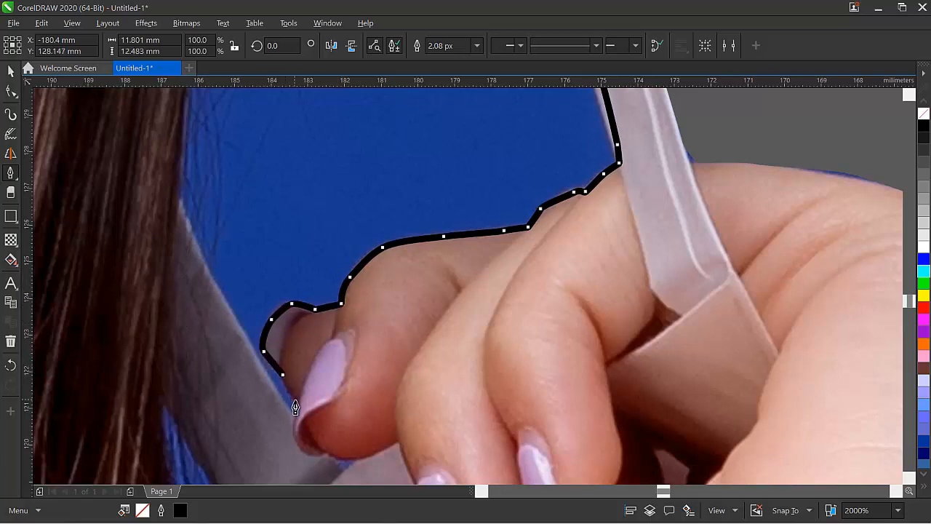
left_click(298, 411)
left_click(293, 422)
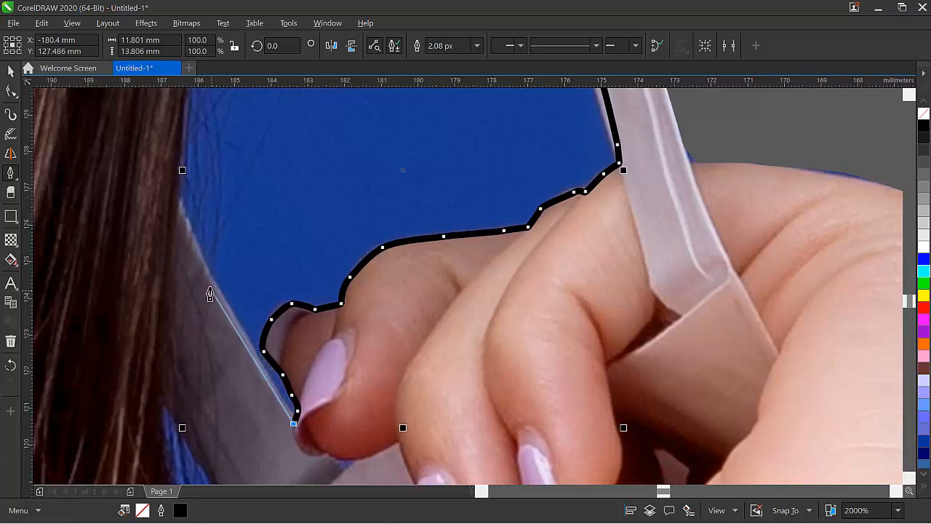
- Continue the path up the strap edge to the hair and close it at the starting node on the torn bag edge
left_click(210, 286)
left_click(176, 196)
scroll(187, 202, "down", 2)
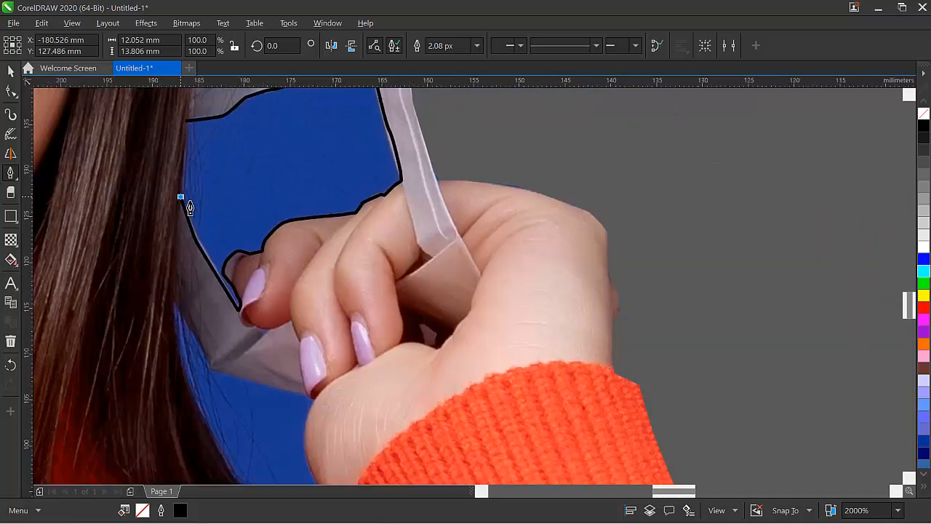
scroll(190, 207, "down", 2)
scroll(195, 205, "up", 4)
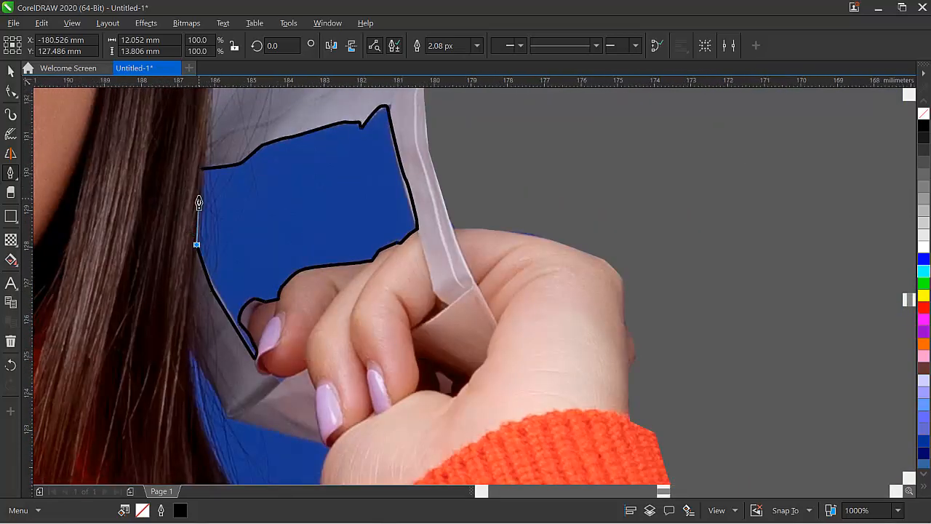
scroll(198, 203, "up", 2)
scroll(197, 189, "down", 2)
left_click(201, 152)
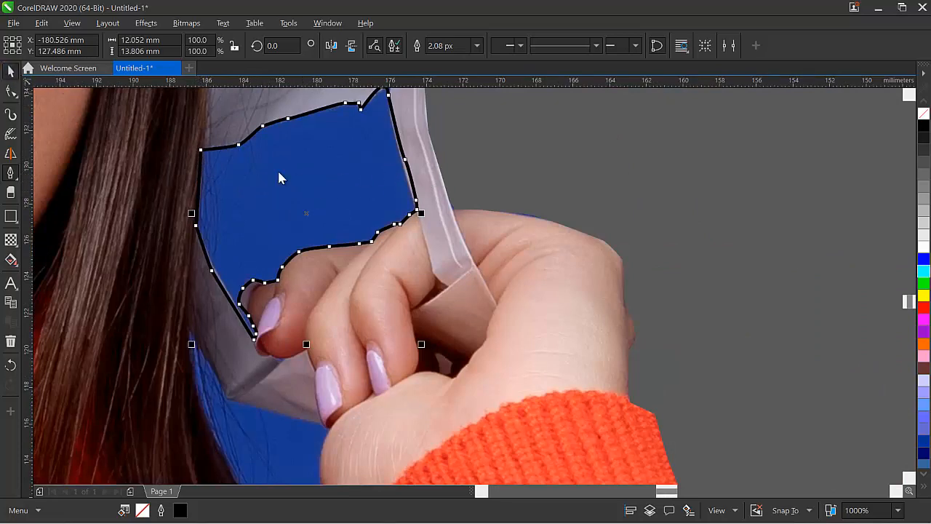
- Trim the blue gap between the hair, bag edge and fingers out of the woman cutout with the closed path
scroll(277, 168, "down", 8)
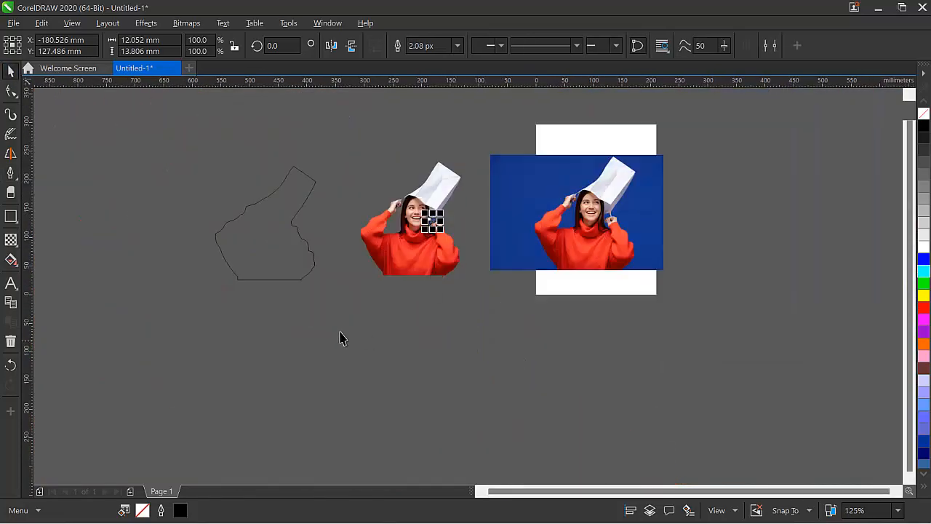
left_click_drag(334, 317, 478, 125)
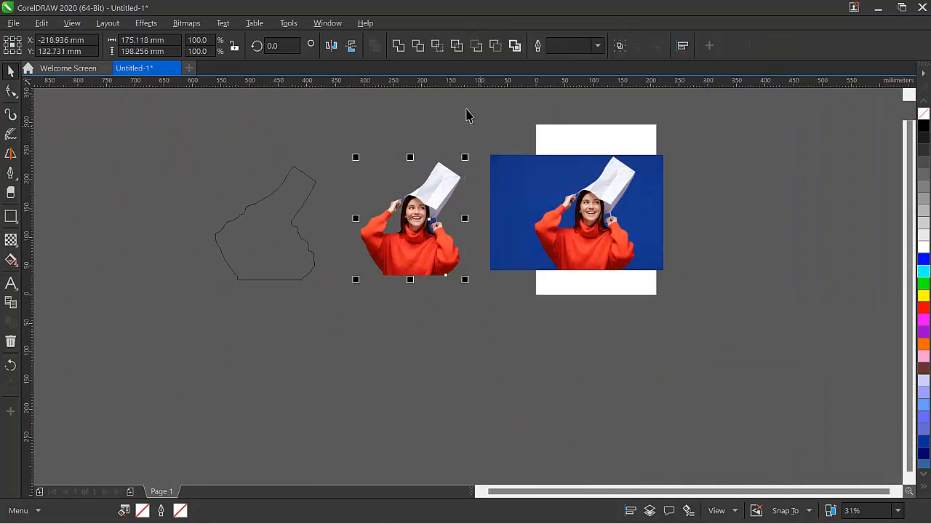
left_click(418, 46)
left_click(437, 140)
- Start a Pen path at the hair above the lower blue gap, tracing the strap to its corner and across to the thumb
scroll(438, 269, "up", 5)
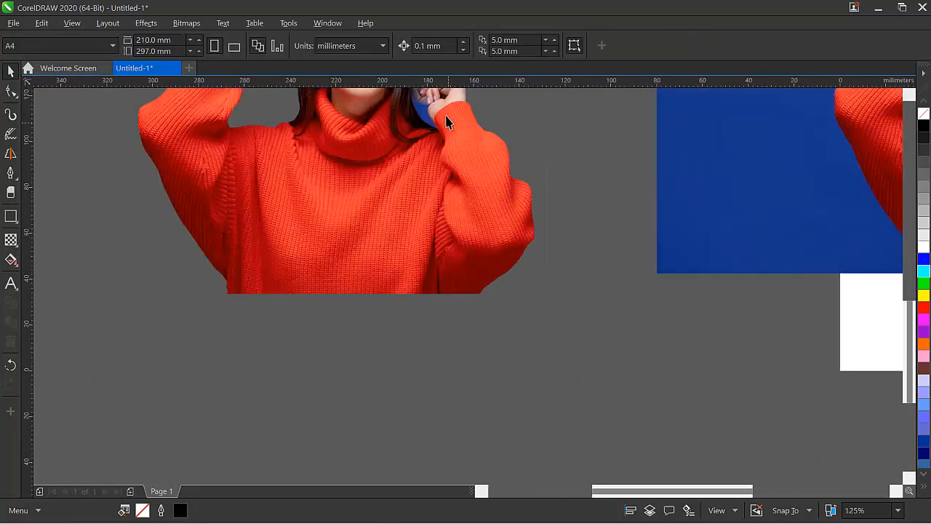
scroll(447, 122, "up", 6)
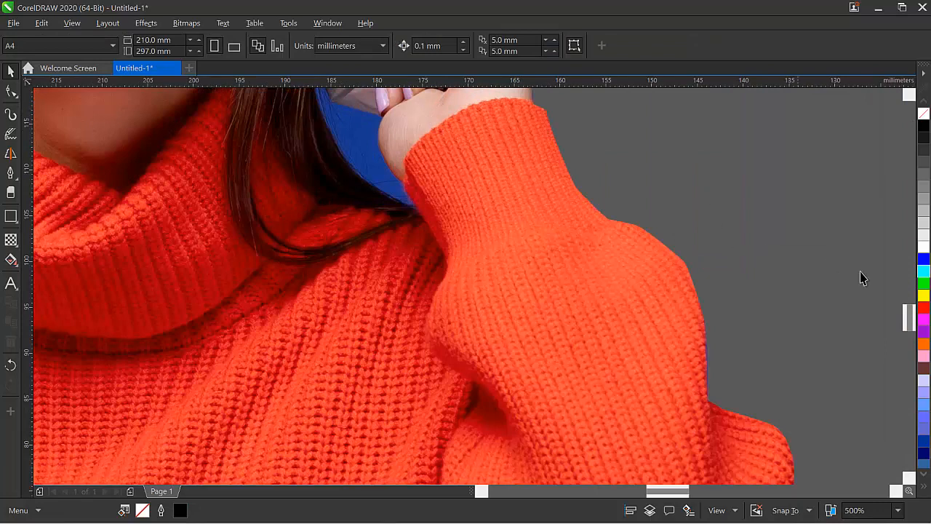
left_click_drag(907, 324, 909, 307)
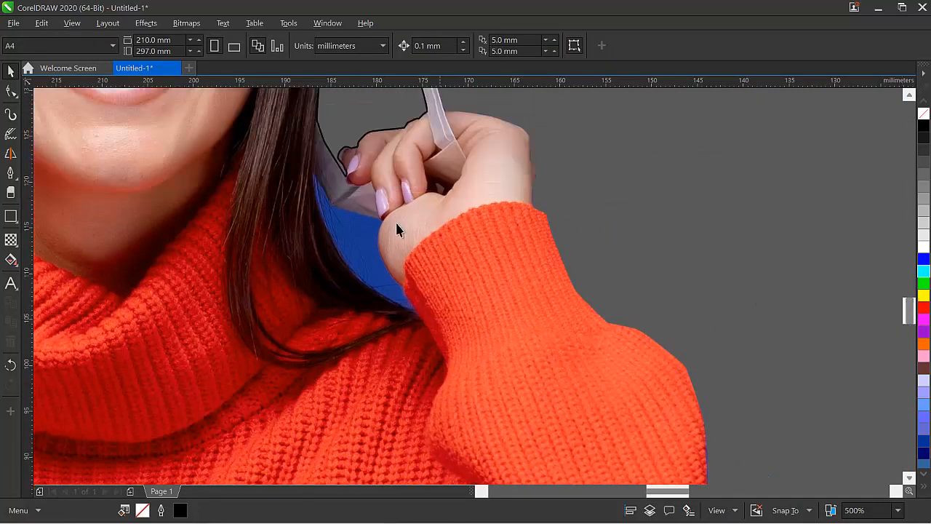
left_click(355, 139)
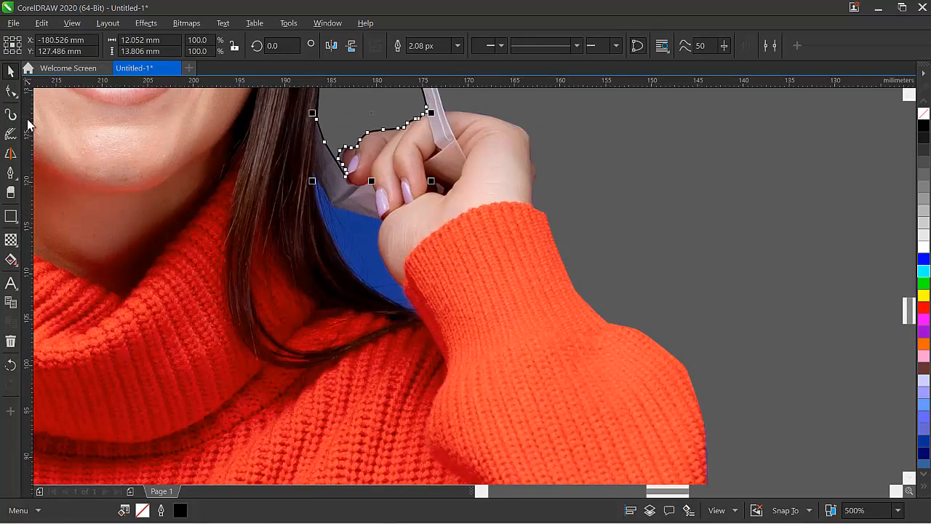
left_click(10, 173)
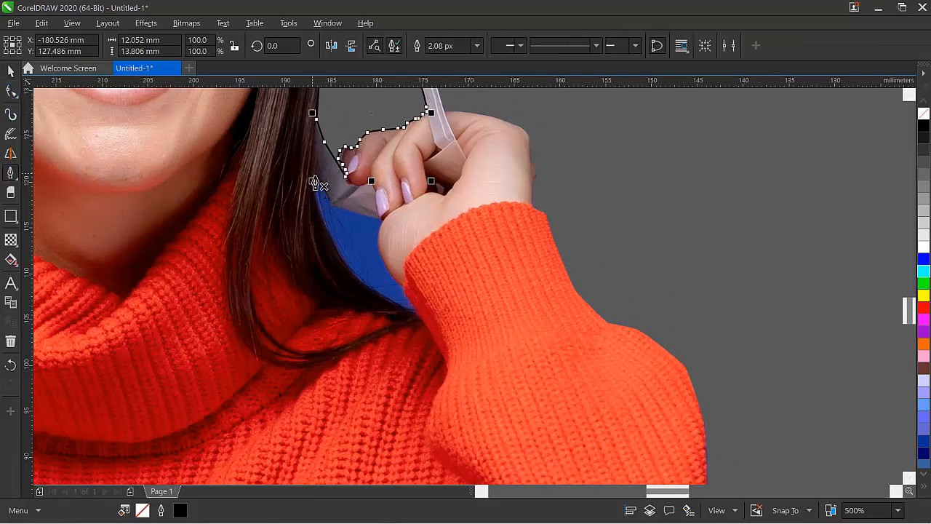
scroll(317, 182, "up", 2)
left_click(287, 147)
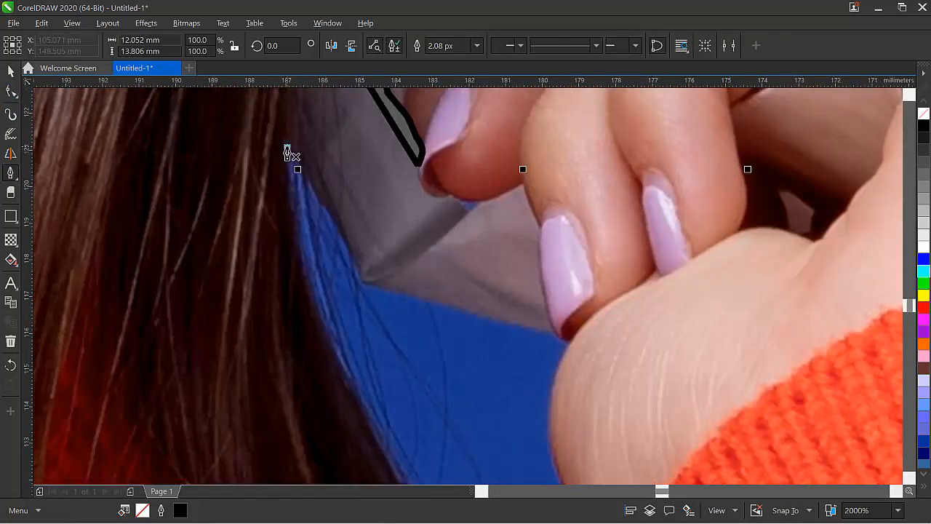
left_click(327, 199)
left_click(360, 269)
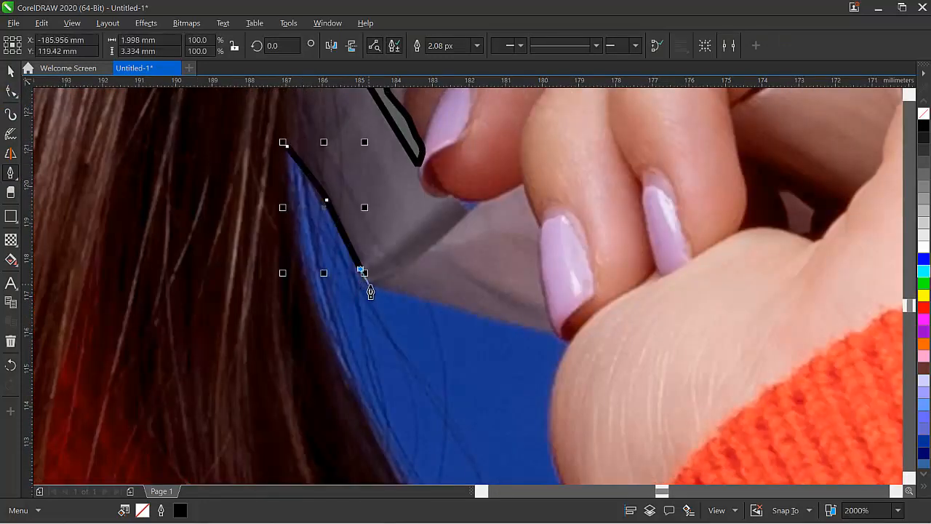
left_click(368, 284)
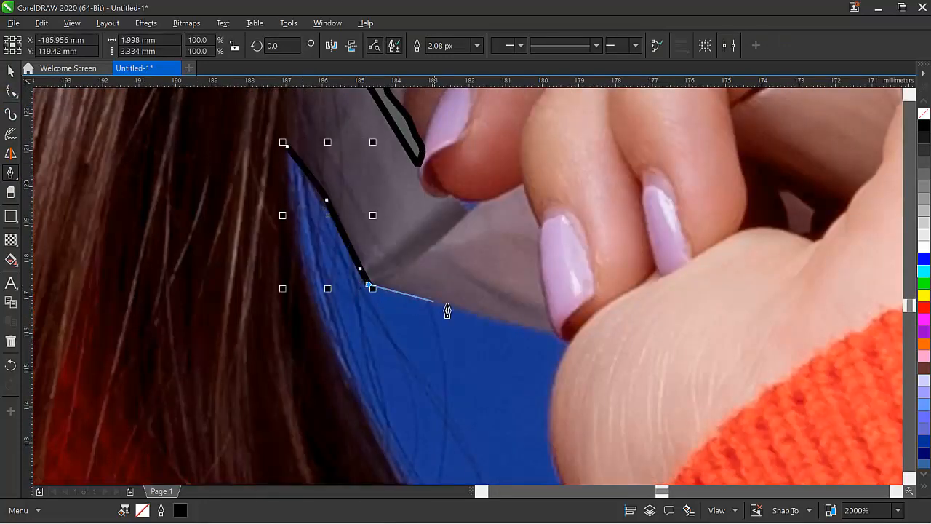
left_click(521, 324)
left_click(553, 330)
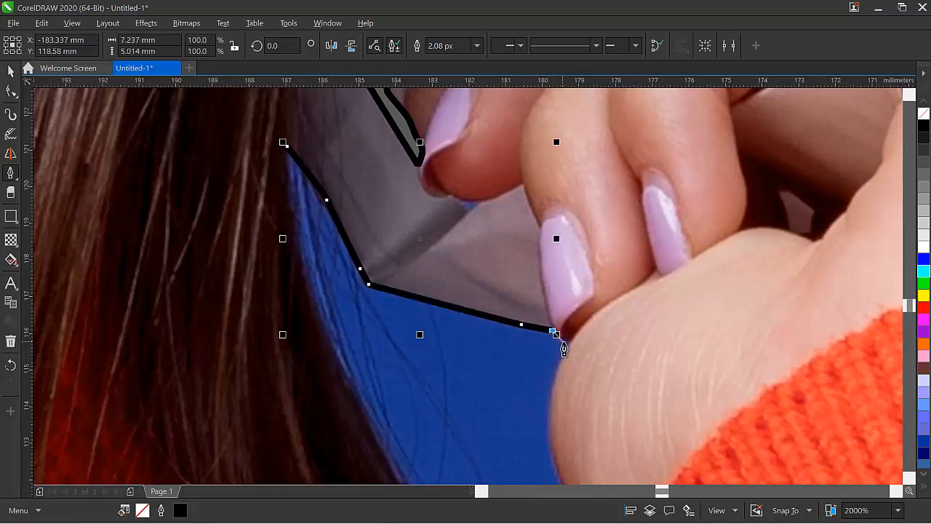
- Continue the path from the strap corner below the pink nail, curving around the base of the thumb and down the hand
left_click(564, 343)
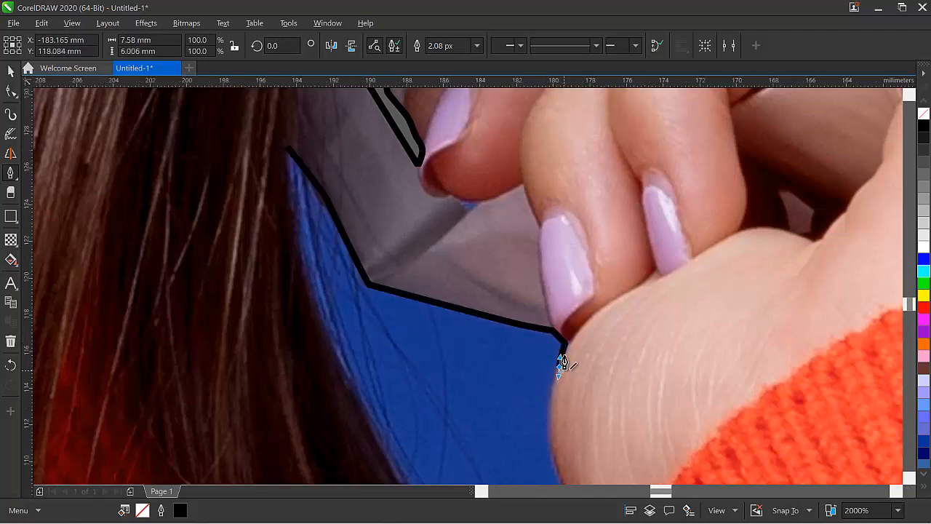
scroll(560, 364, "down", 3)
scroll(544, 367, "up", 3)
left_click_drag(528, 331, 576, 435)
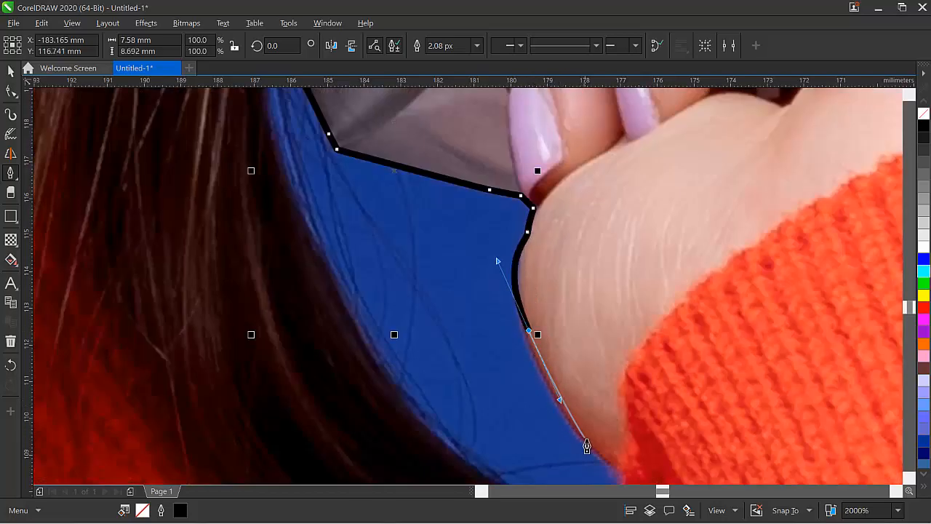
- Continue the path down the wrist and red cuff to the lowest tip of the blue gap, where the sleeve meets the hair
left_click(588, 441)
left_click(612, 467)
scroll(608, 406, "down", 2)
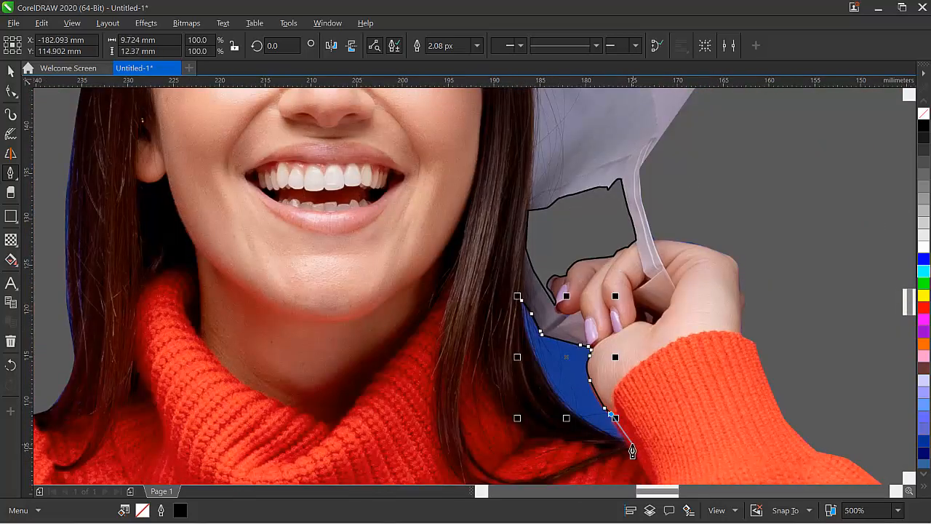
scroll(632, 440, "up", 2)
left_click(608, 429)
left_click(609, 445)
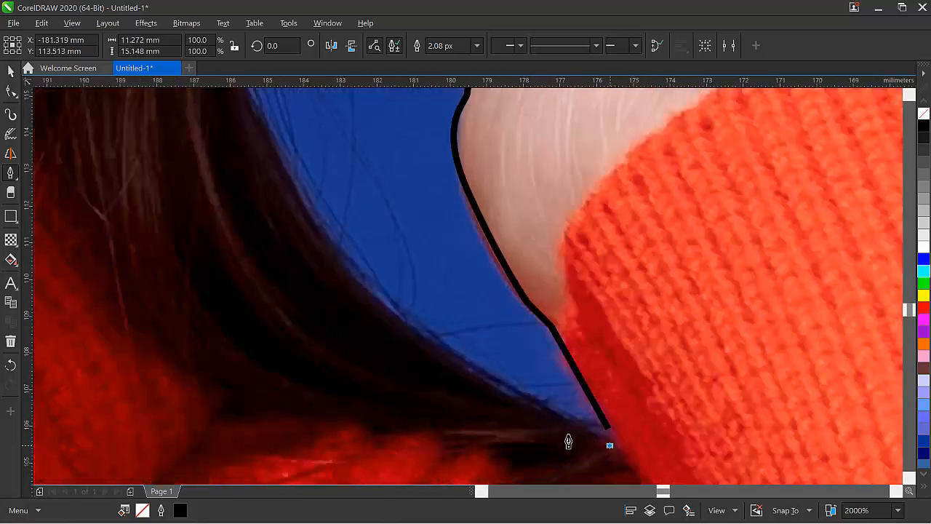
- Continue the path up along the hair edge and close it at its starting node beside the strap
left_click_drag(441, 351, 423, 333)
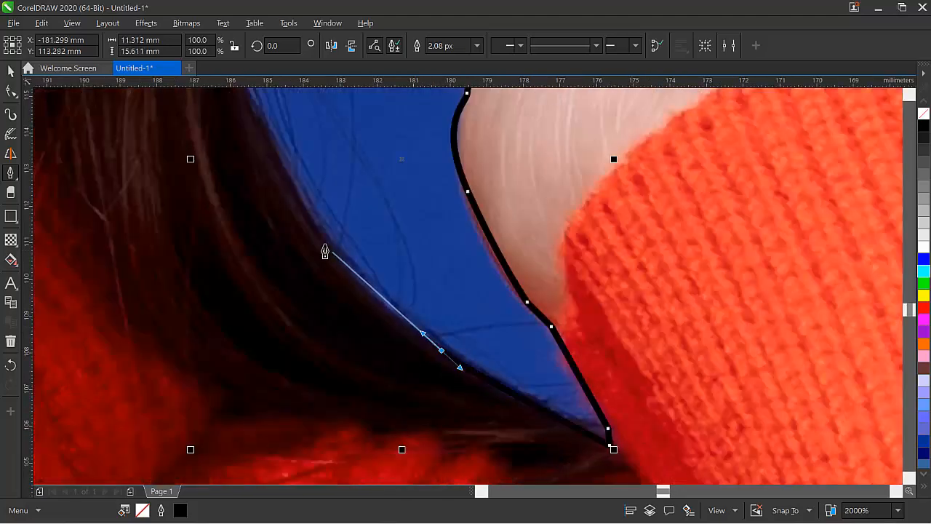
scroll(278, 180, "down", 2)
scroll(249, 140, "up", 2)
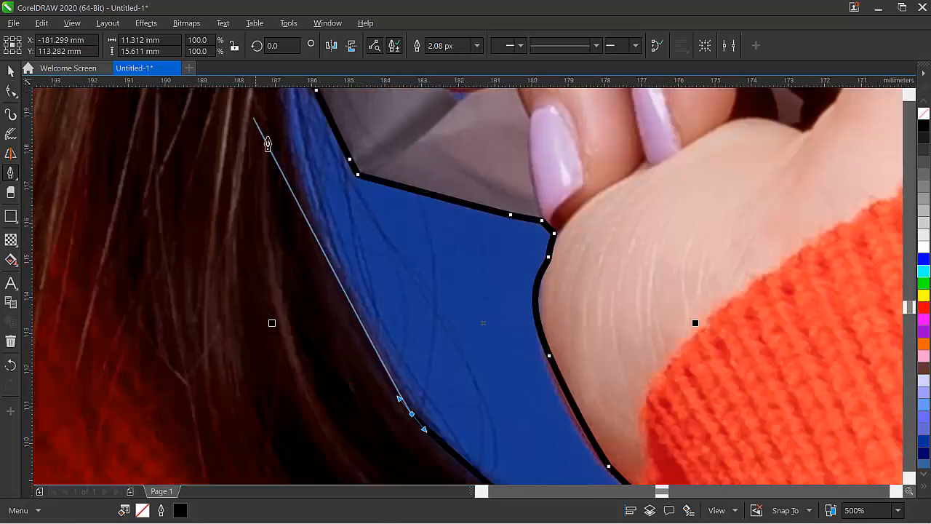
scroll(288, 144, "down", 2)
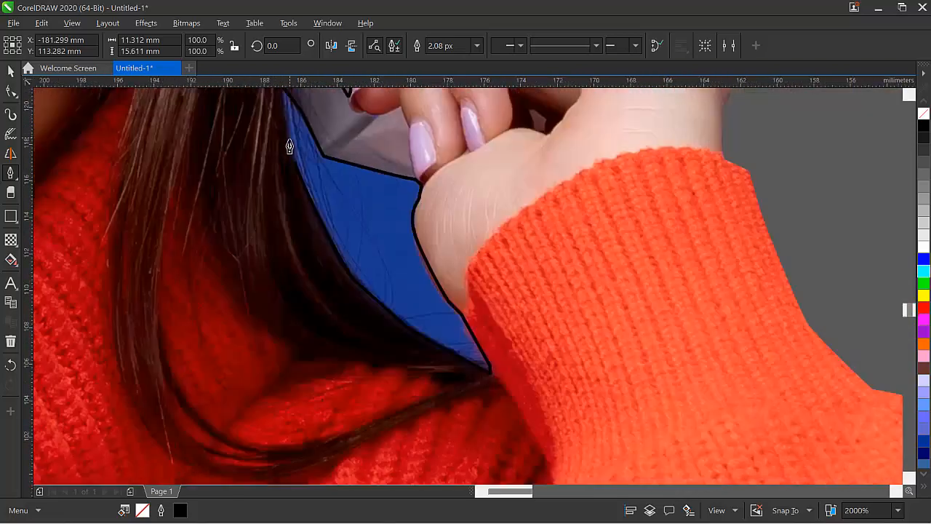
scroll(285, 116, "up", 2)
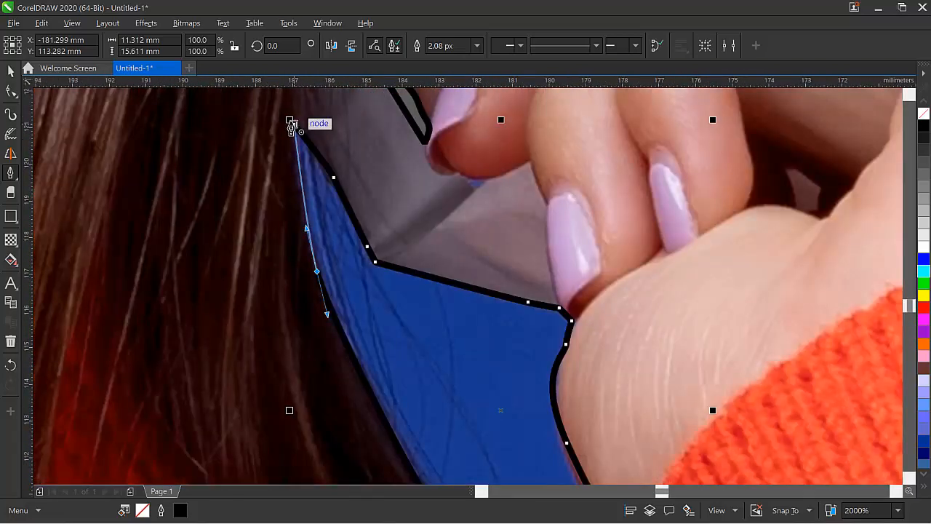
left_click(290, 121)
left_click(12, 72)
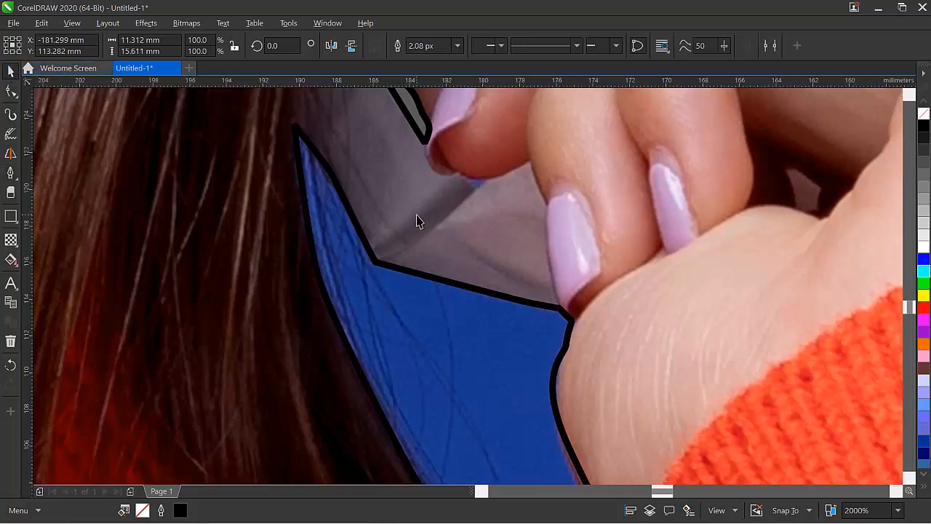
- Trim the lower blue gap between the hair, strap and wrist out of the woman cutout with the closed path
scroll(436, 255, "down", 5)
scroll(529, 220, "down", 1)
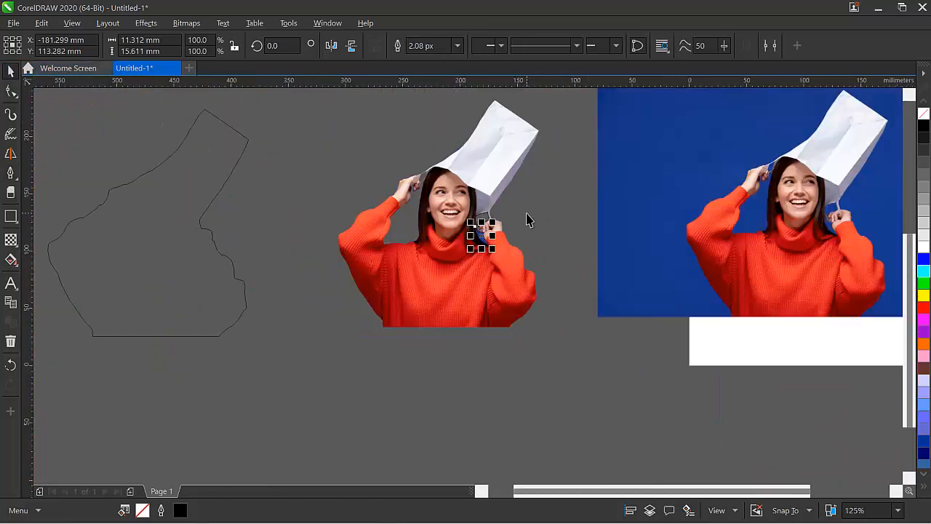
mouse_move(483, 226)
left_mouse_down()
mouse_move(245, 239)
mouse_move(229, 220)
left_mouse_up()
left_click(370, 187)
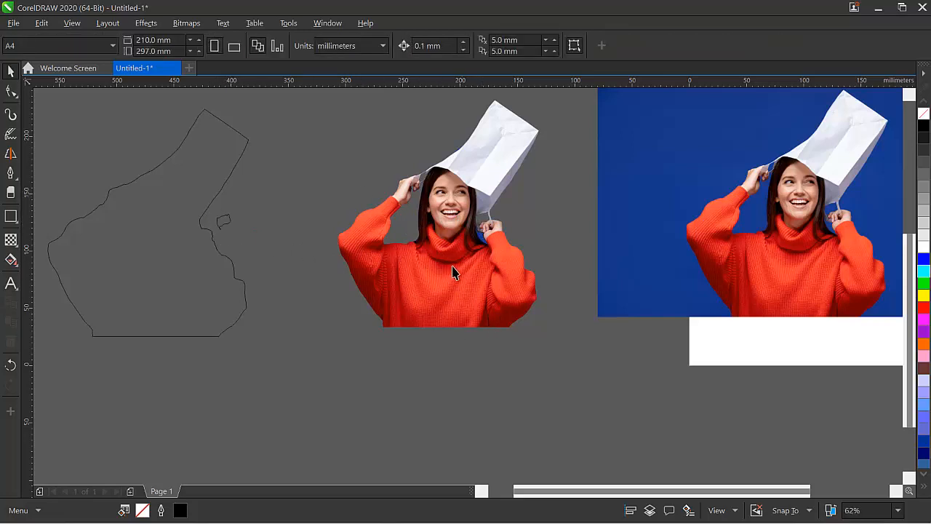
left_click(425, 295)
left_click(481, 234)
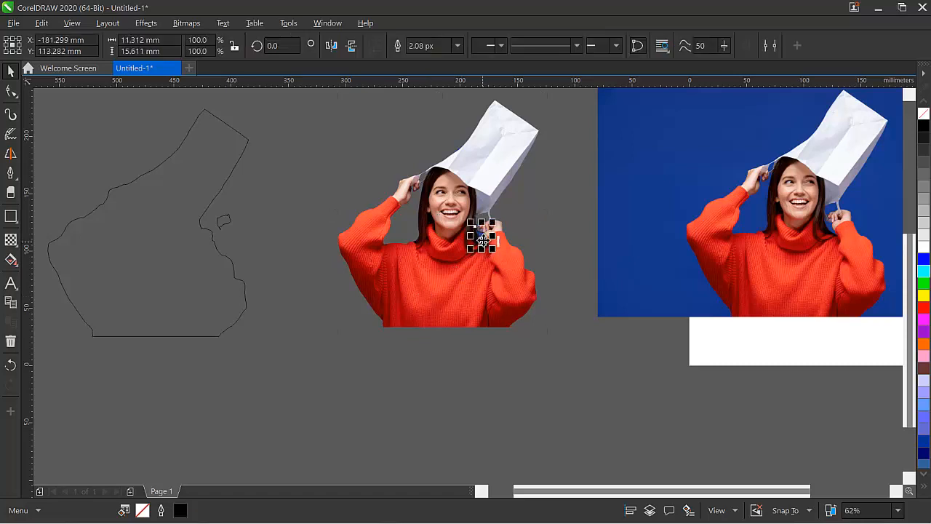
left_click(369, 352)
left_click_drag(314, 360, 538, 115)
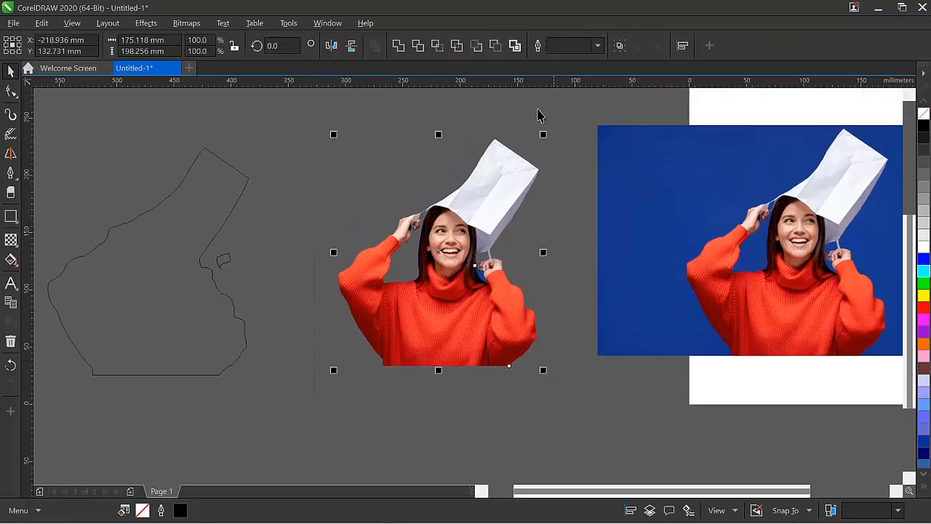
left_click(419, 46)
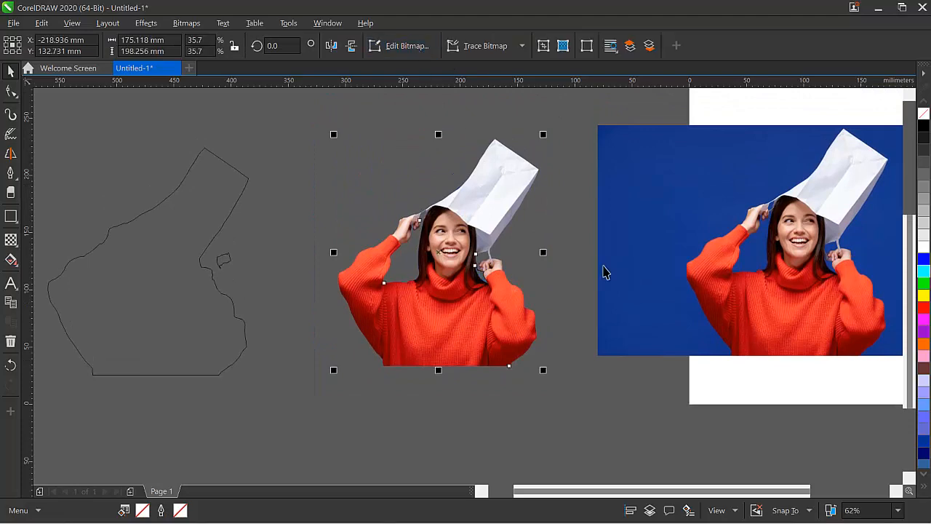
- Move the trimmed woman cutout away from the leftover gap path
left_click(604, 270)
left_click(480, 273)
left_click(483, 275)
left_click(554, 261)
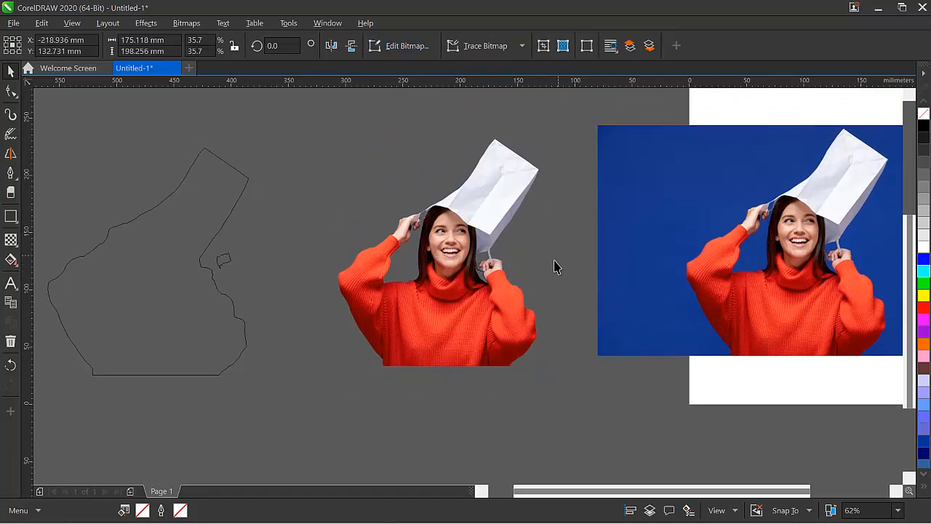
left_click_drag(478, 327, 398, 353)
left_click(489, 304)
- Delete the leftover gap path, the large body outline and the small trimming path
left_click(480, 275)
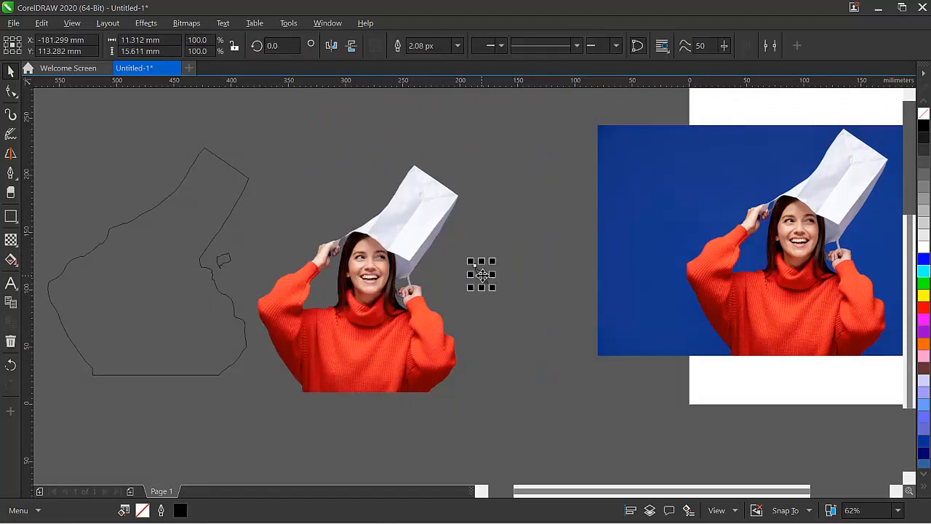
key("Delete")
left_click(226, 185)
key("Delete")
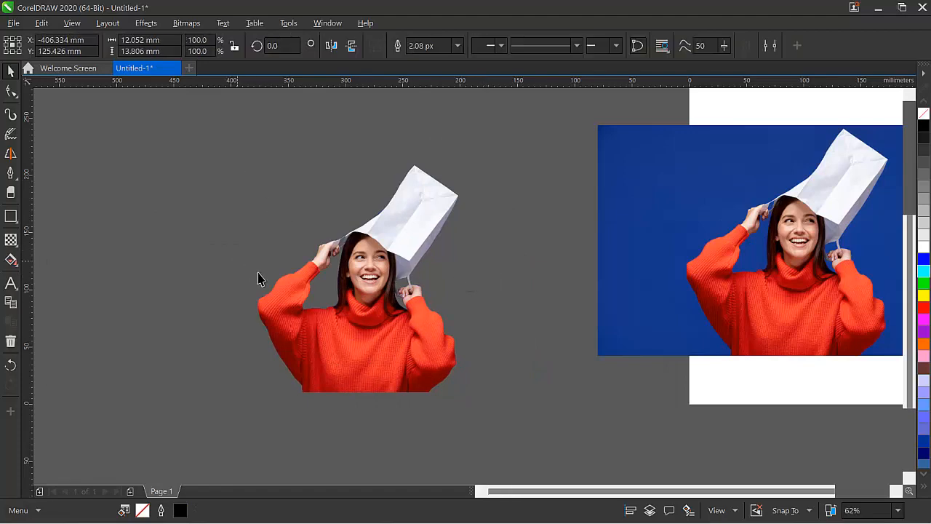
key("Delete")
- Examine the cutout's edges along the hair, the sleeves and the hands
scroll(377, 300, "up", 3)
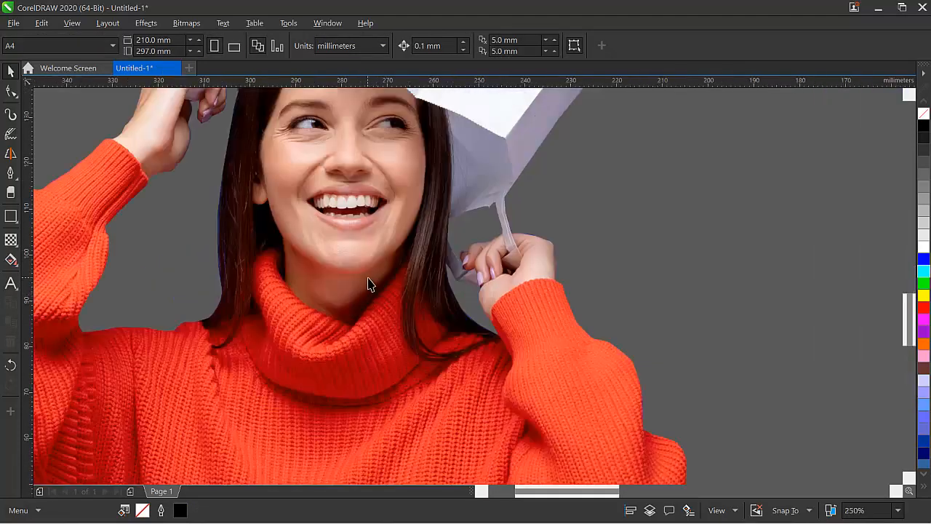
scroll(369, 283, "down", 3)
scroll(332, 266, "up", 5)
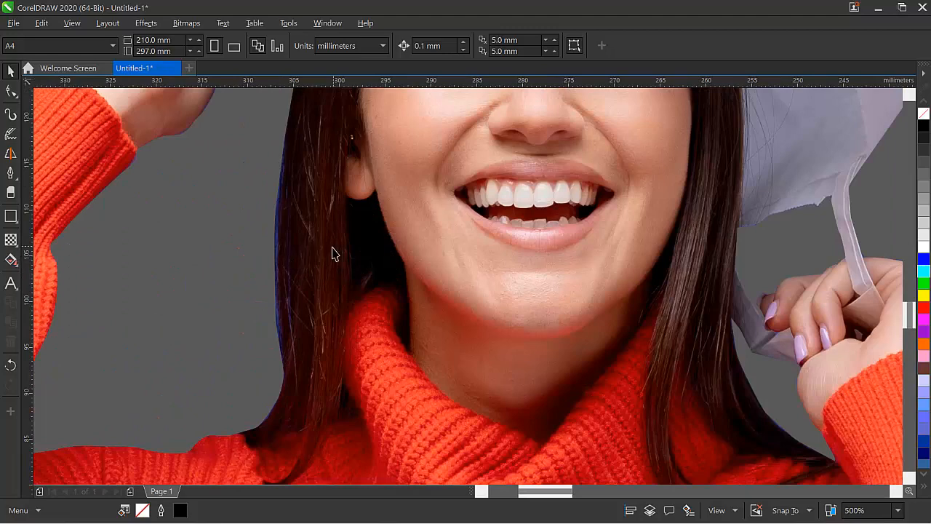
scroll(328, 256, "down", 2)
scroll(298, 242, "up", 2)
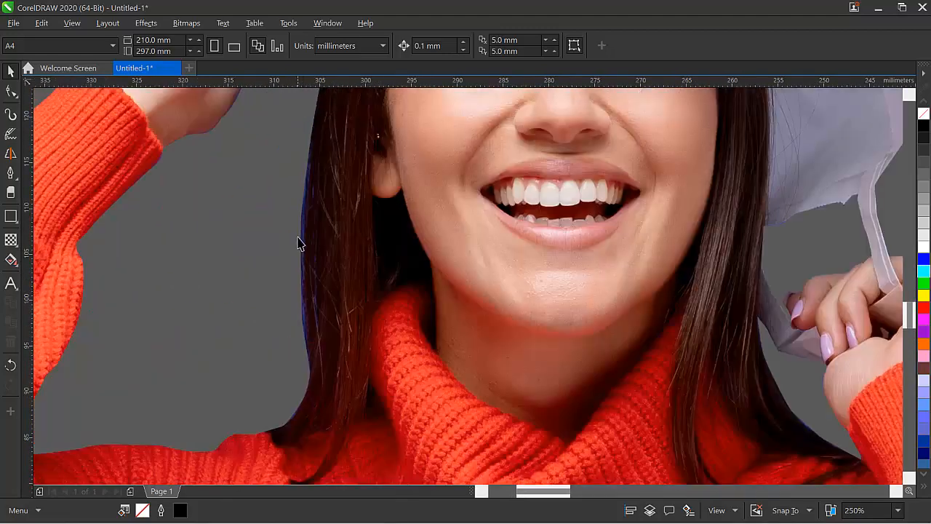
scroll(298, 242, "up", 2)
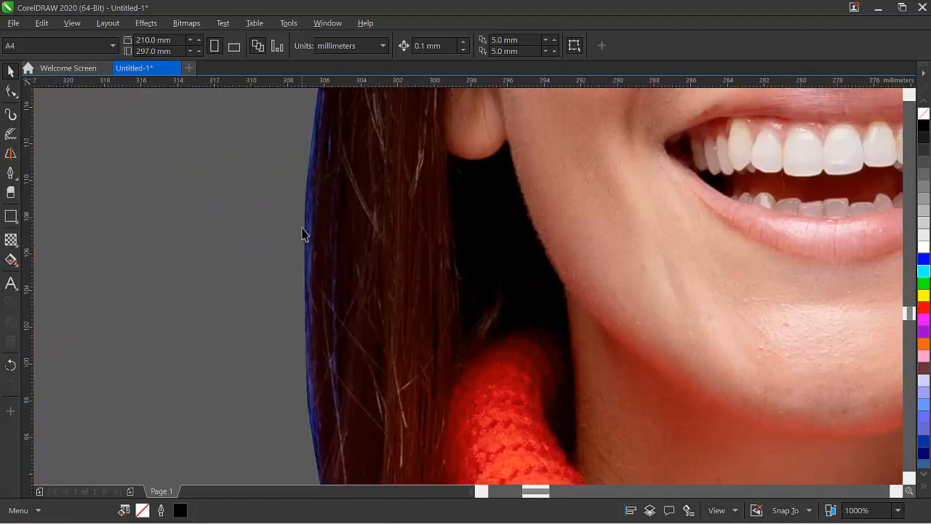
scroll(332, 228, "down", 6)
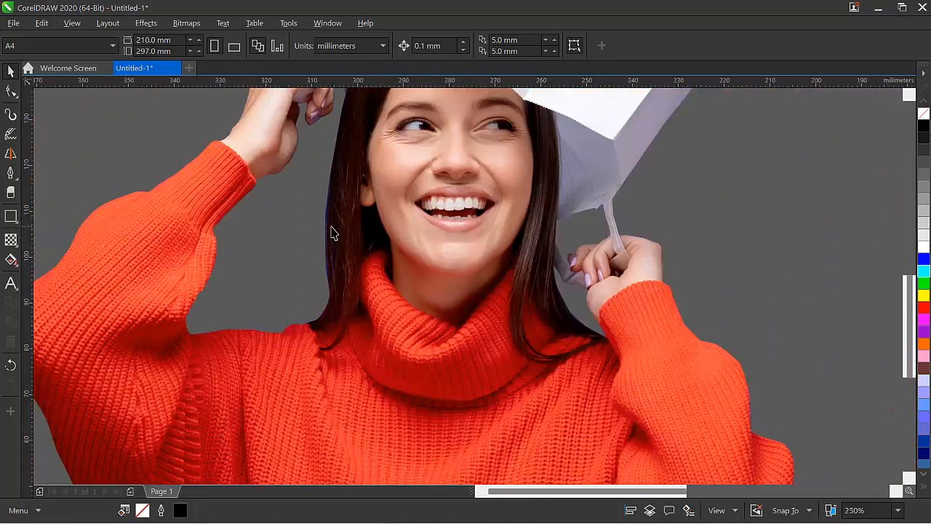
scroll(175, 280, "up", 4)
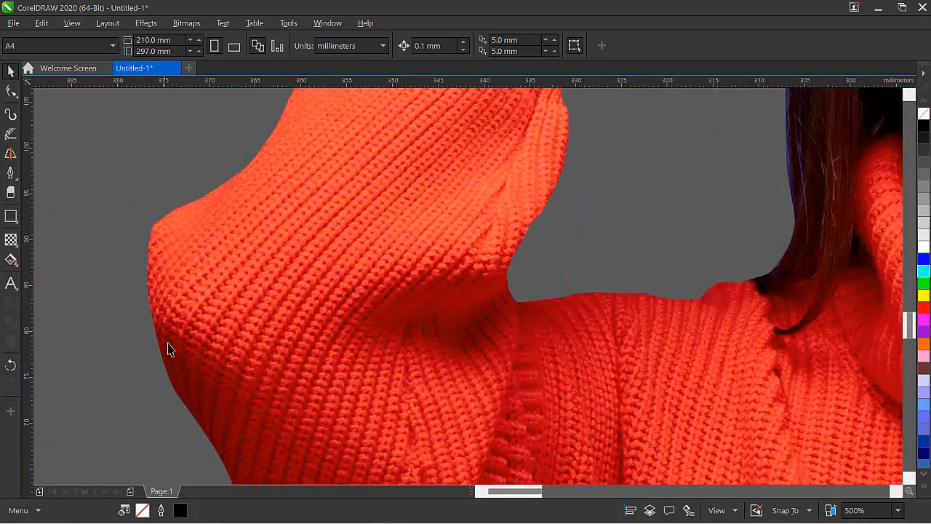
scroll(182, 345, "down", 4)
scroll(207, 309, "up", 2)
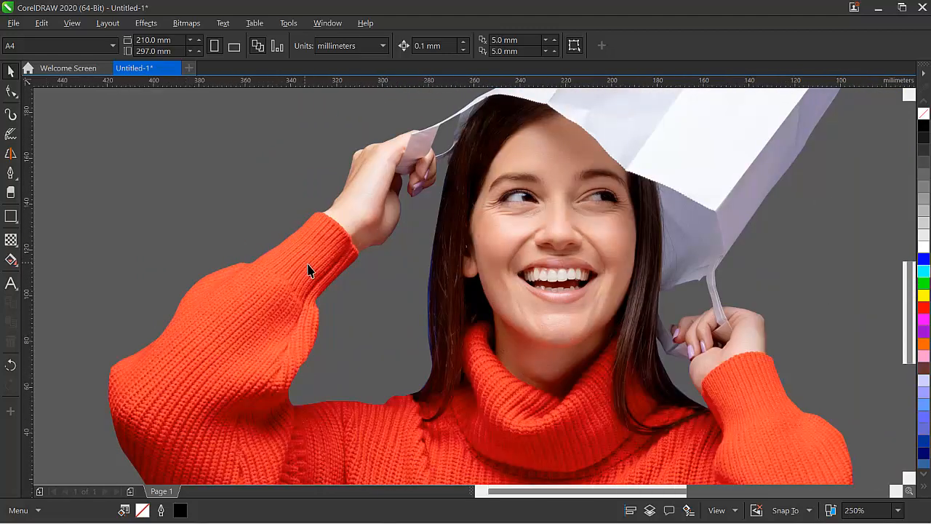
scroll(308, 270, "down", 4)
- Move the woman cutout closer to the original photo and show its outline nodes with the Shape tool
left_click(360, 320)
left_click_drag(360, 320, 461, 294)
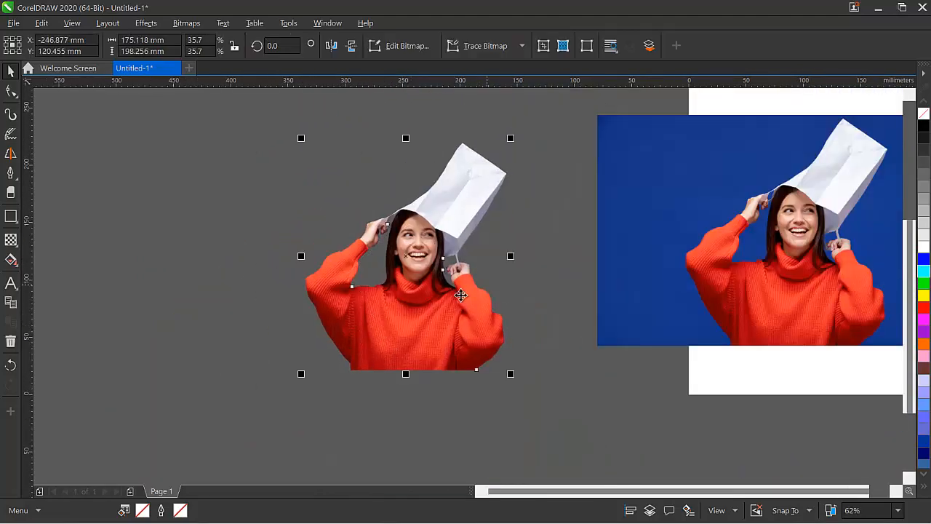
left_click(12, 92)
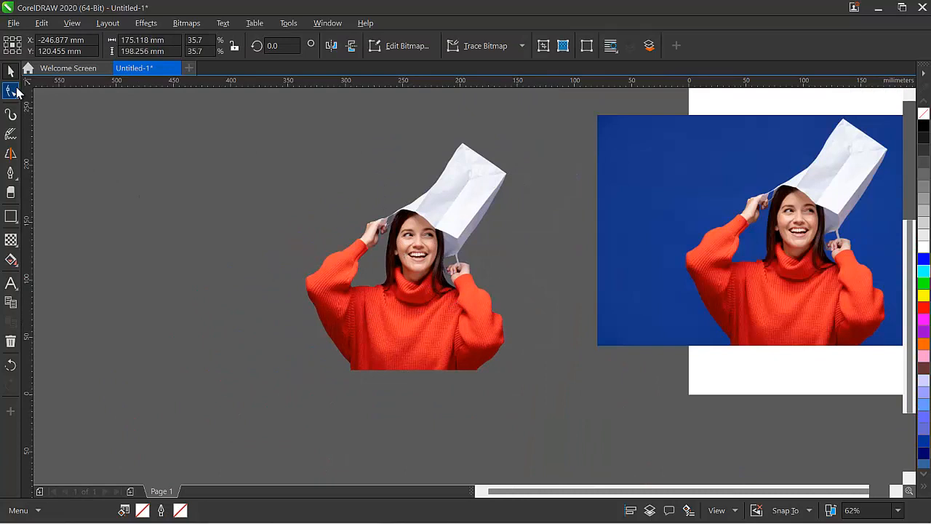
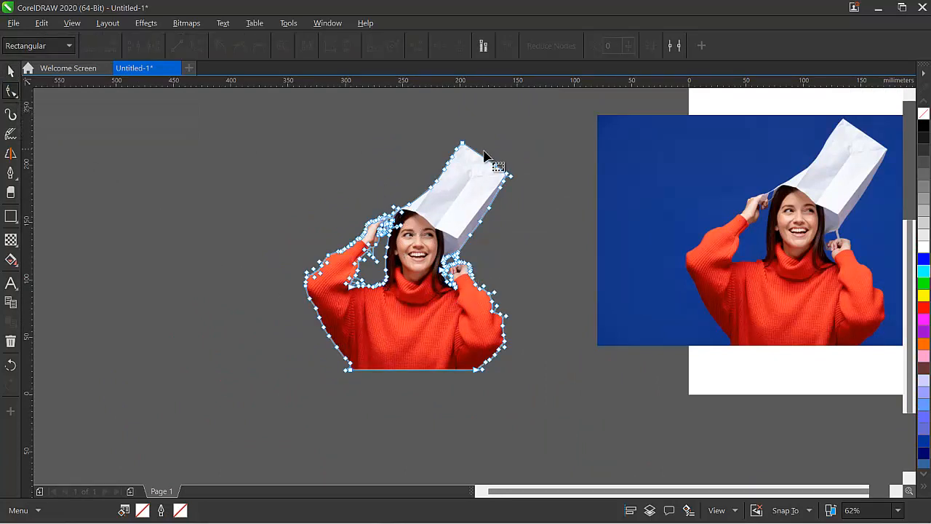
scroll(385, 250, "up", 5)
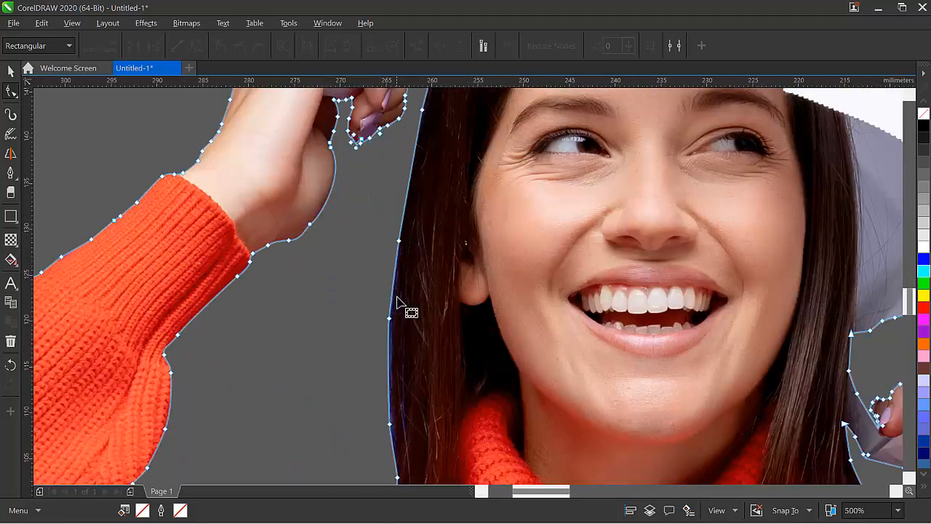
scroll(399, 310, "up", 3)
scroll(355, 240, "down", 3)
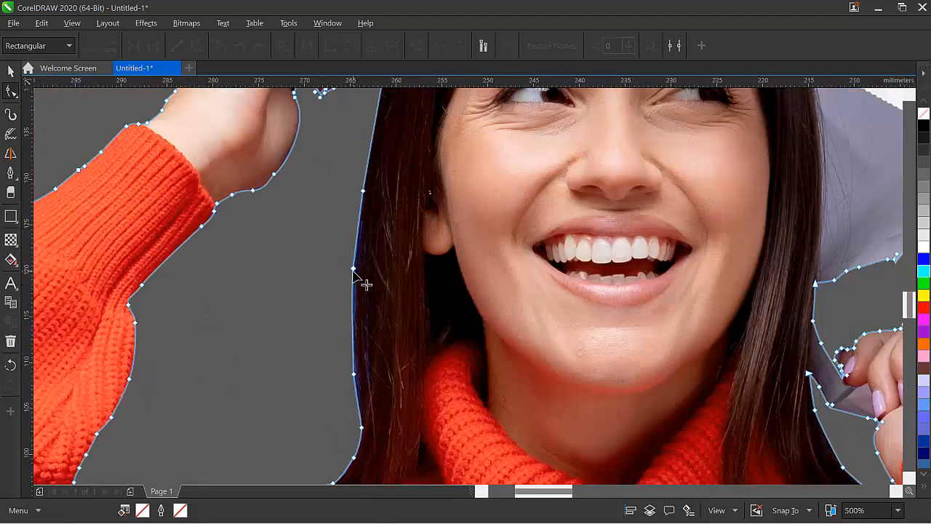
- Delete two outline nodes on the hair edge beside the raised arm and add one new node between them
double_click(353, 270)
double_click(363, 191)
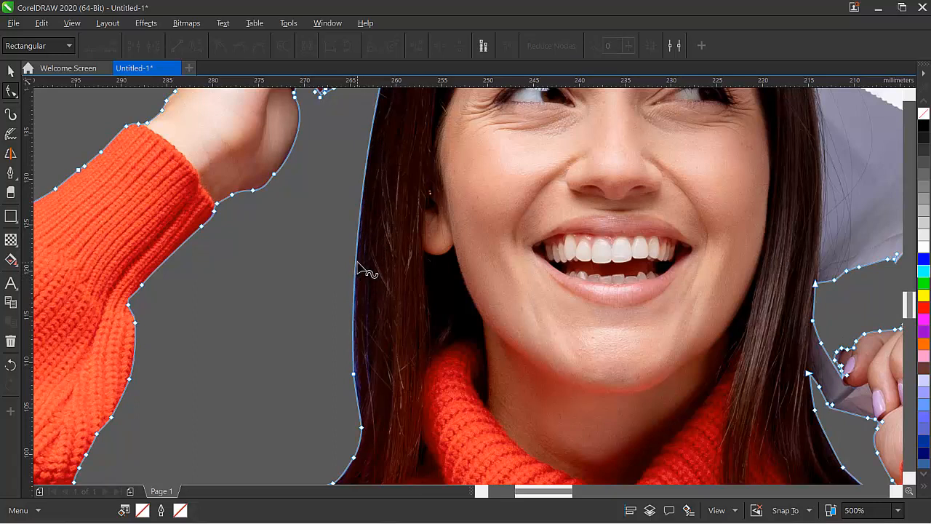
double_click(356, 262)
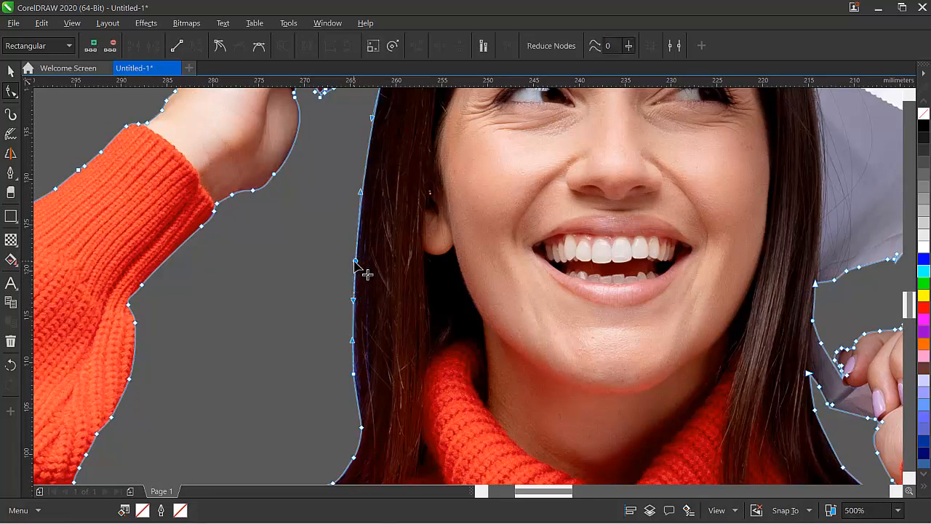
- Try moving the new hair-edge node and the node below it inward over the hair, undoing each move
left_click_drag(356, 262, 416, 272)
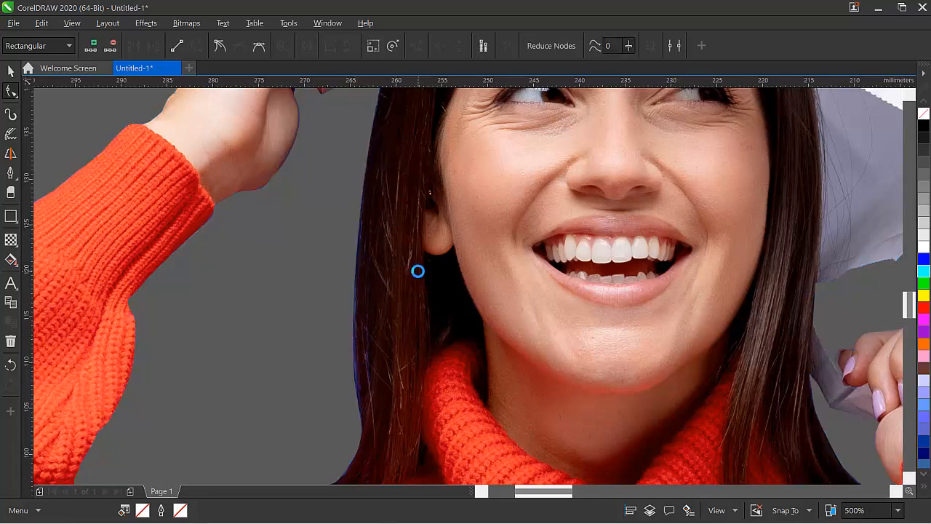
key("ctrl+z")
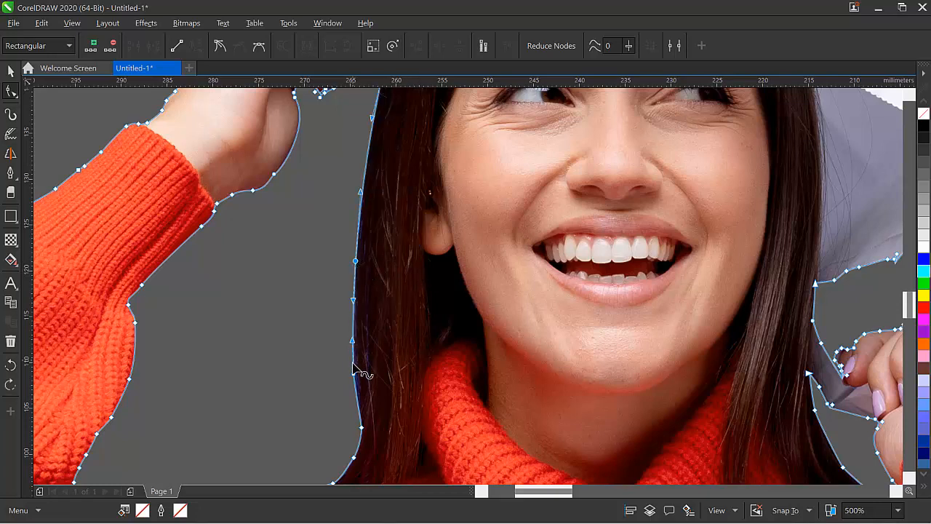
left_click_drag(354, 373, 367, 360)
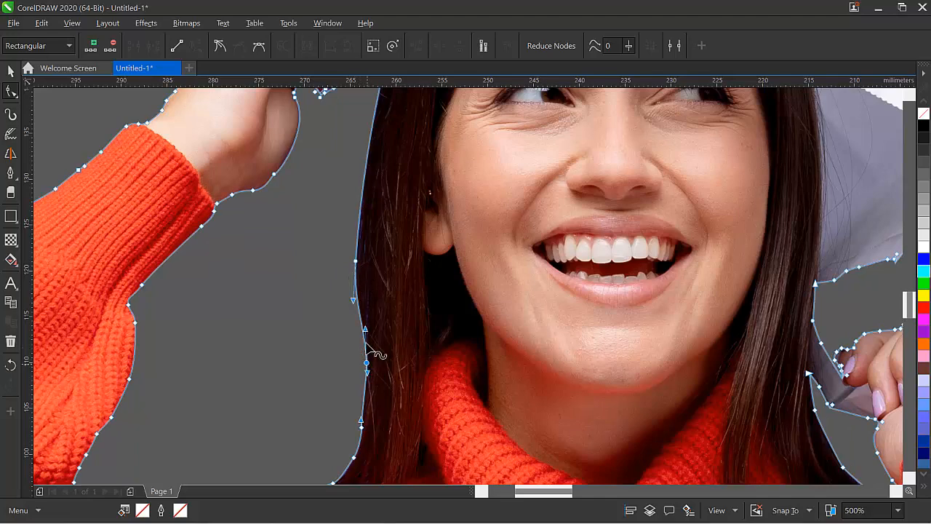
key("ctrl+z")
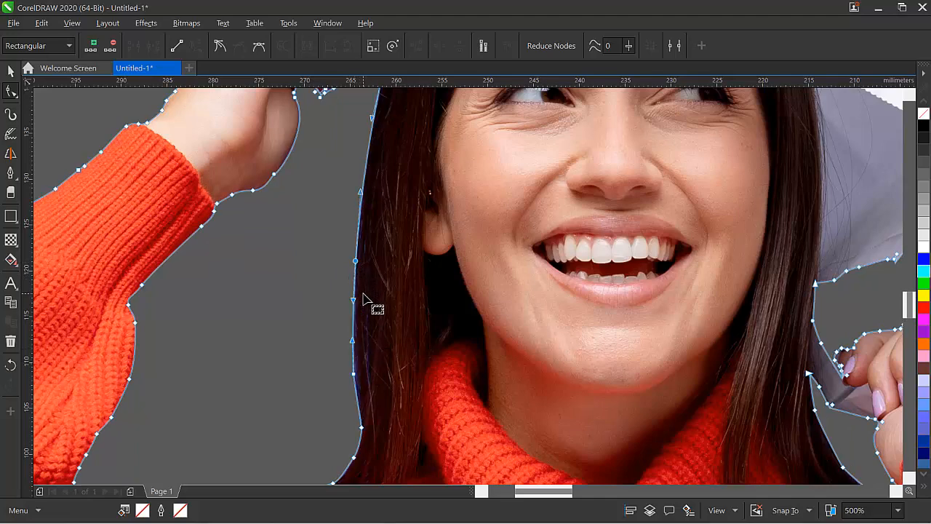
- Move the lower hair-edge node beside the raised arm slightly inward and pull the outline above it inward over the hair
scroll(347, 380, "up", 2)
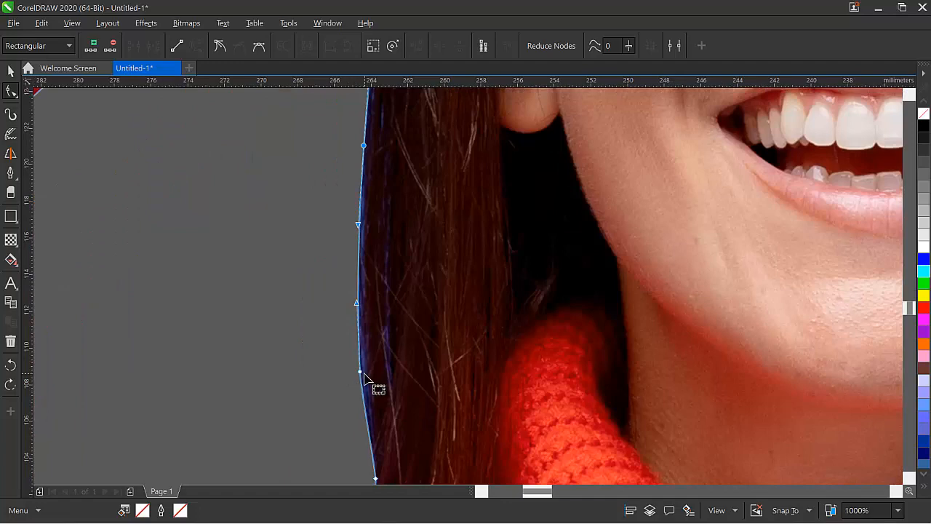
left_click_drag(361, 371, 370, 372)
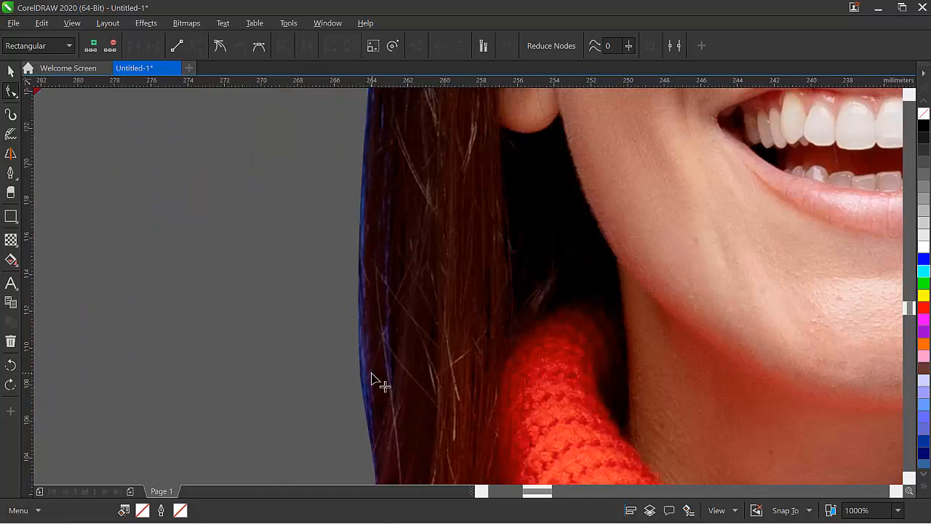
scroll(370, 170, "down", 5)
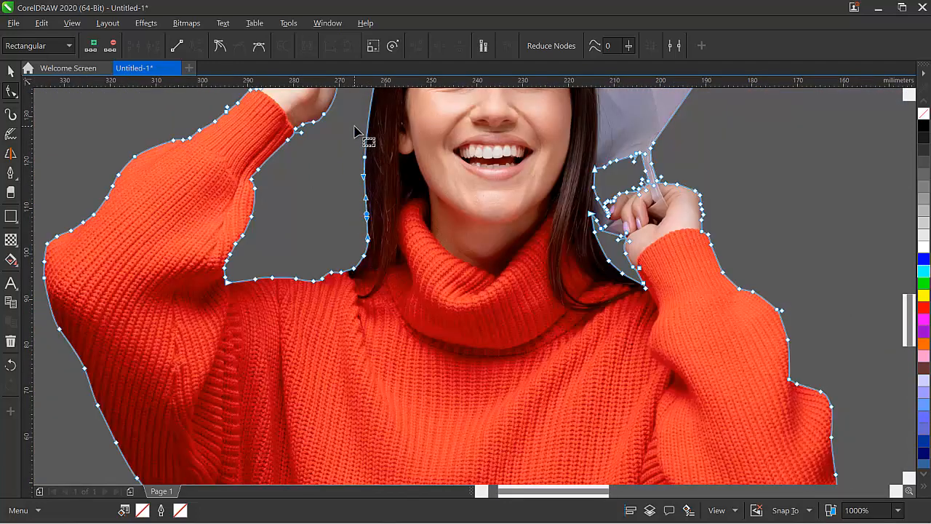
scroll(357, 133, "up", 5)
left_click(392, 260)
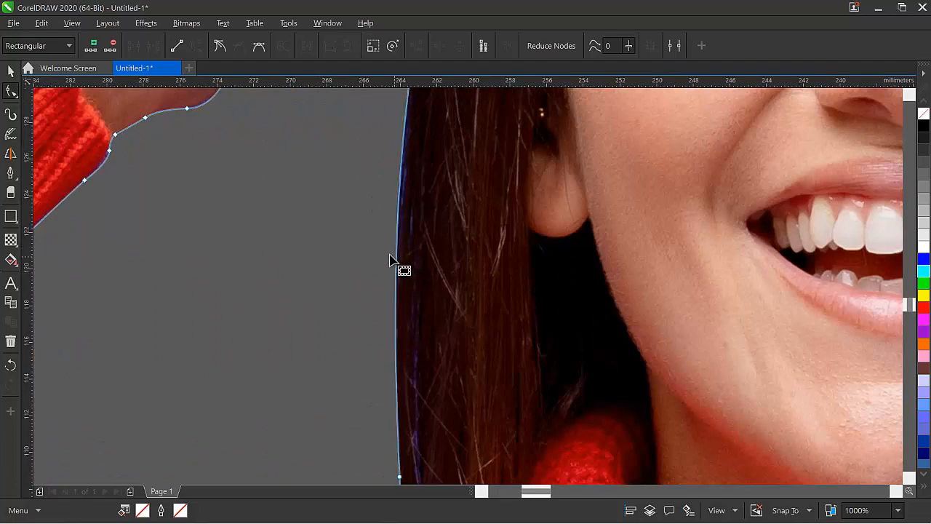
left_click(402, 260)
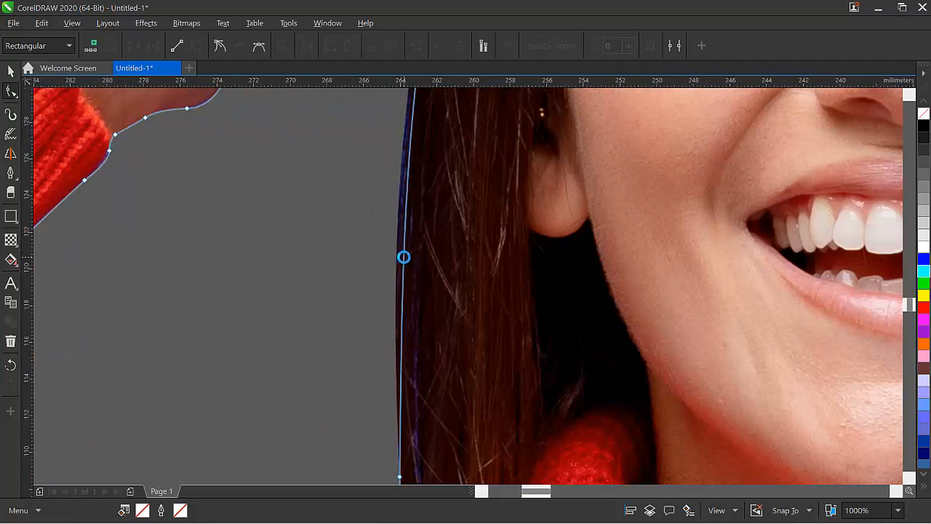
scroll(408, 265, "down", 2)
scroll(405, 259, "down", 3)
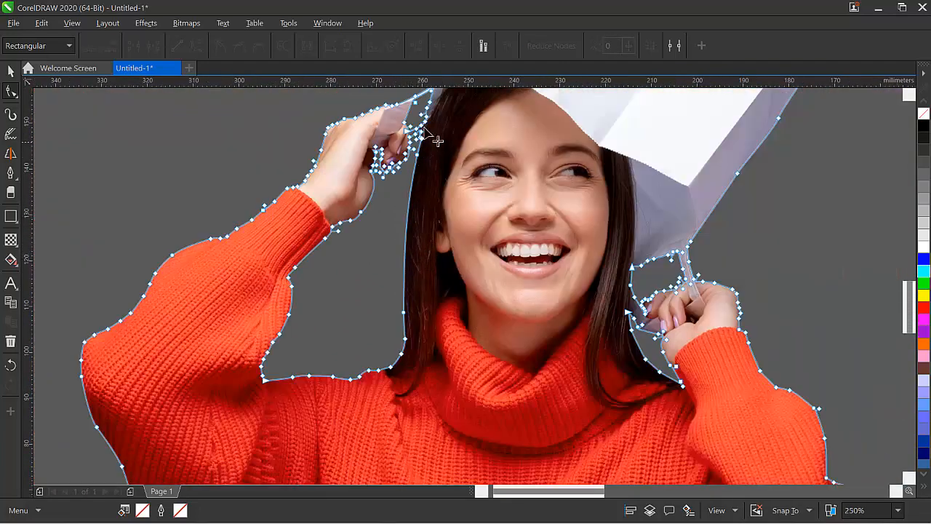
- Delete four surplus outline nodes along the lower edge of the fingers and nail of the hand beside the hair
scroll(437, 140, "up", 3)
scroll(380, 295, "up", 3)
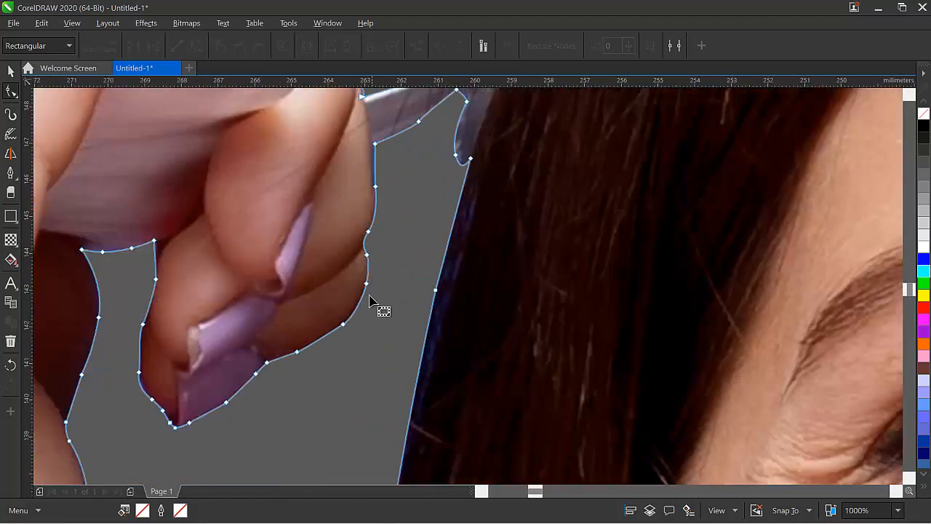
left_click(342, 323)
key("Delete")
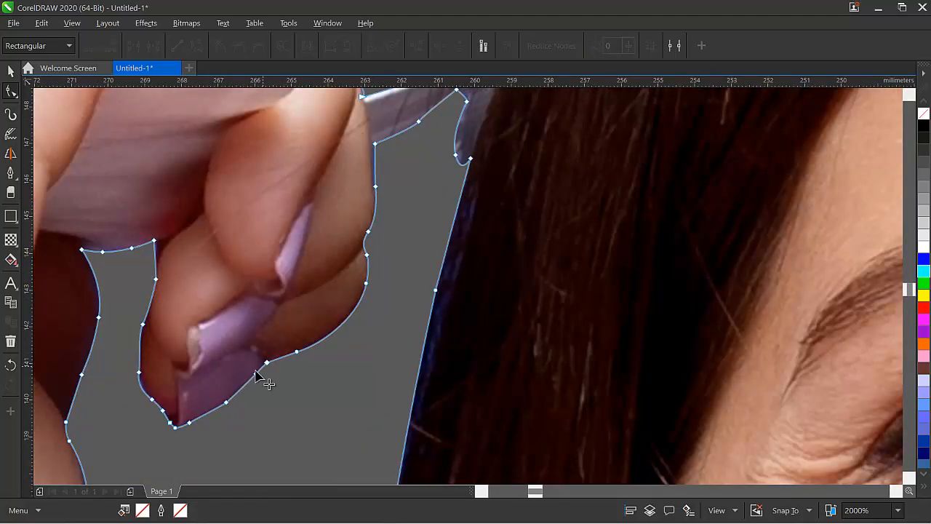
left_click(253, 372)
key("Delete")
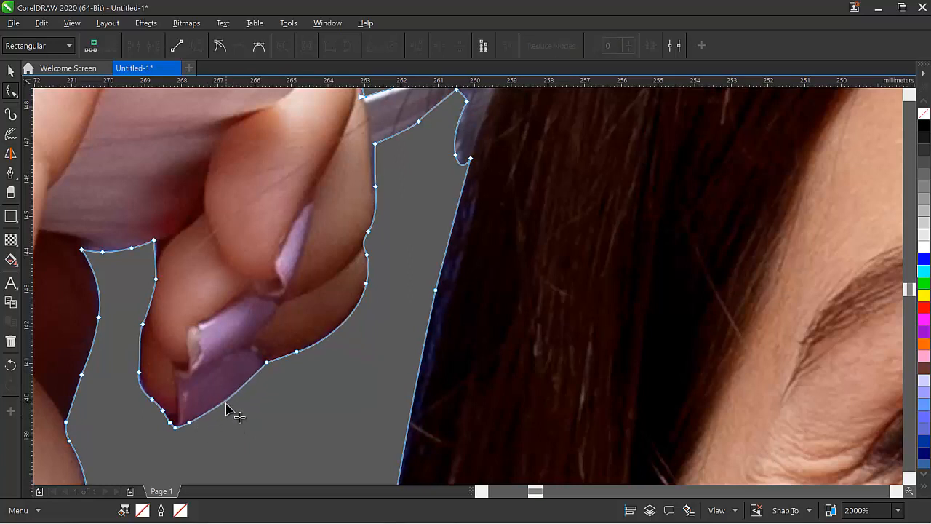
left_click(226, 402)
left_click(188, 423)
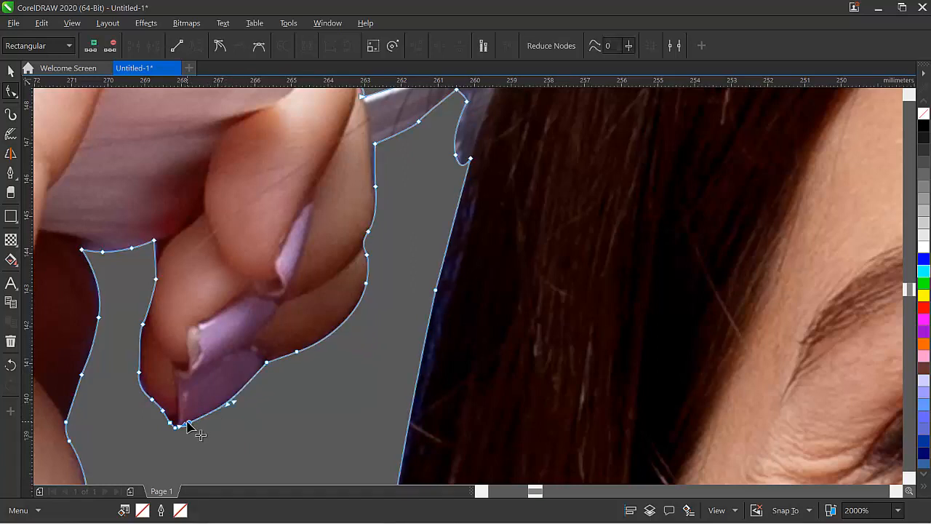
key("Delete")
- Delete the outline node on the outer side of the lowest finger and move the node above it slightly inward
left_click(139, 373)
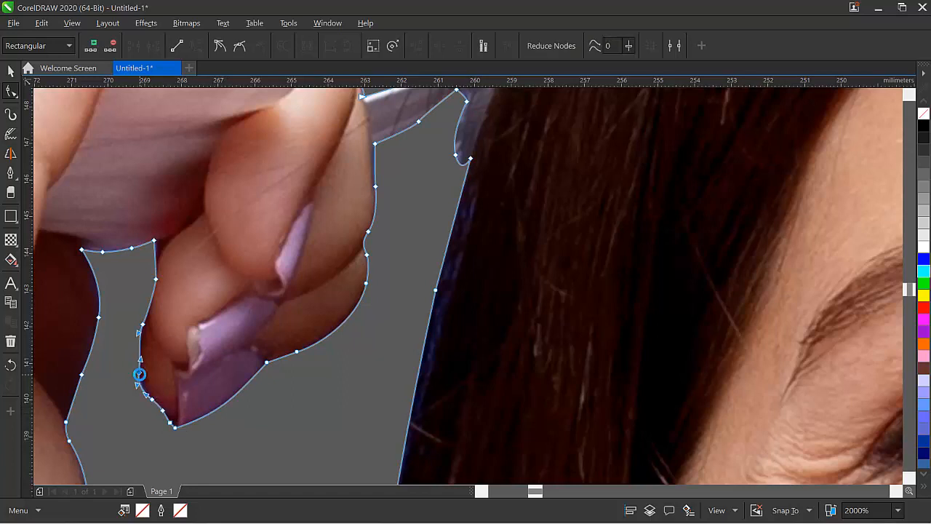
left_click(143, 323)
left_click_drag(144, 324, 149, 323)
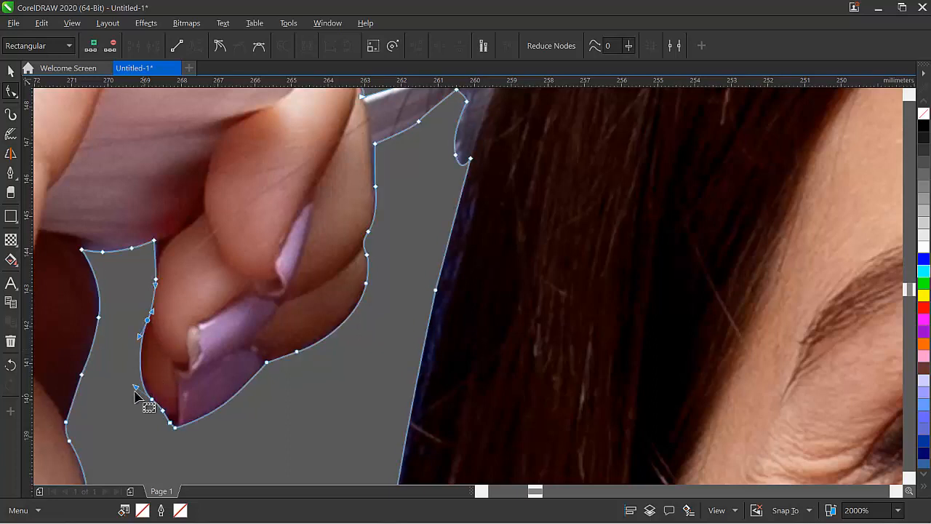
- Try adjusting the group of outline nodes at the tip of the lowest finger and undo the change
left_click(115, 379)
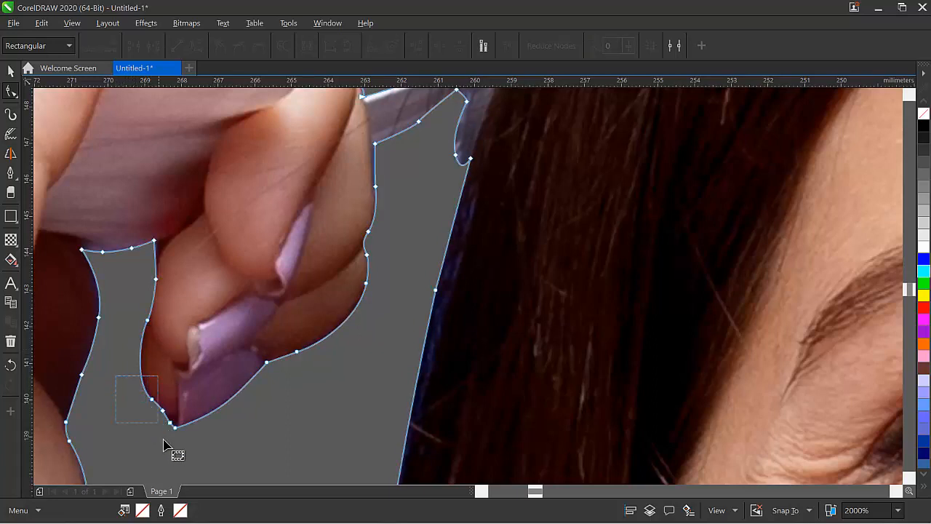
left_click_drag(162, 438, 191, 458)
mouse_move(169, 418)
left_mouse_down()
mouse_move(152, 422)
mouse_move(166, 427)
mouse_move(161, 421)
left_mouse_up()
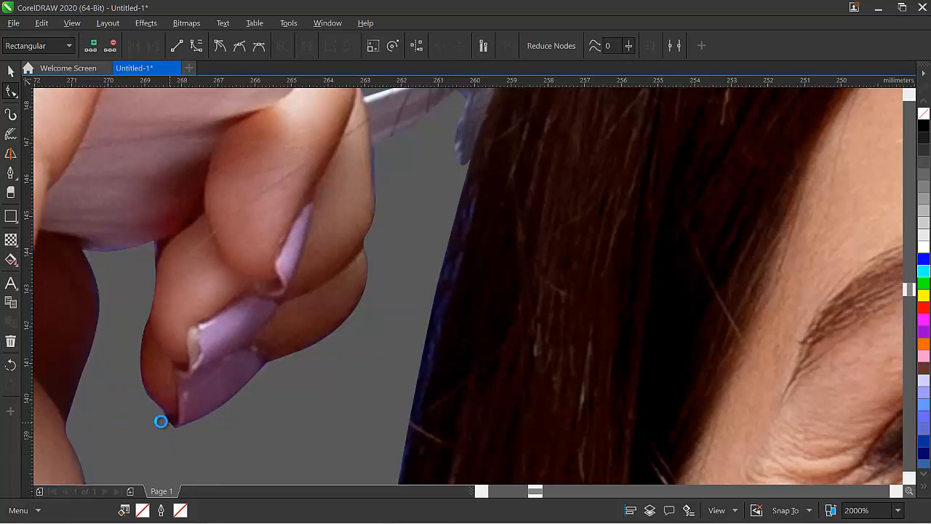
key("ctrl+z")
- Pull the outline node beside the lowest fingertip inward against the skin
left_click(141, 409)
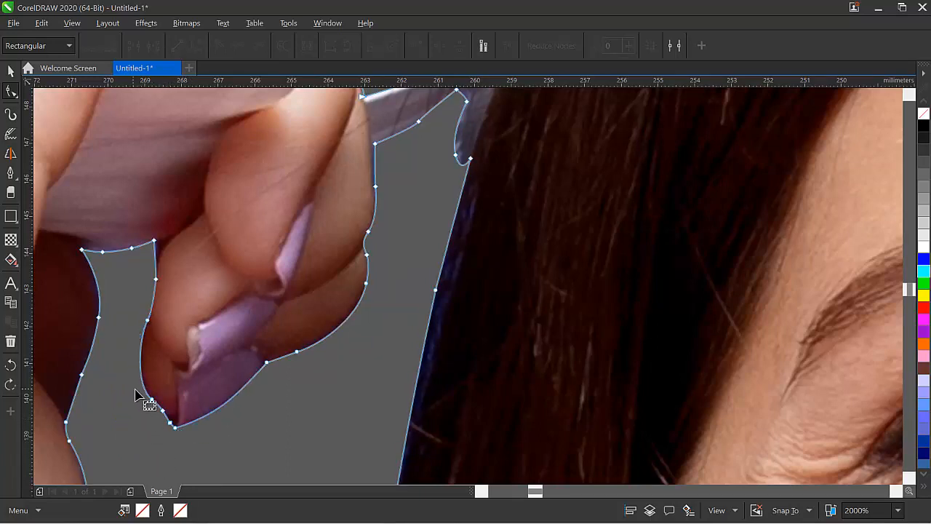
left_click_drag(159, 410, 158, 396)
double_click(162, 411)
key("ctrl+z")
left_click(156, 397)
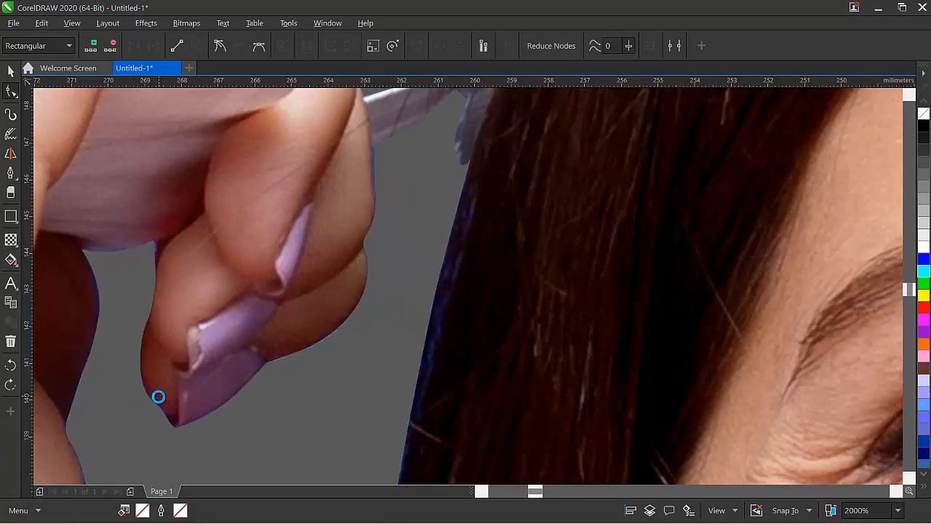
- Delete four outline nodes along the paper bag's long edge on the raised-arm side, below its top corner
scroll(230, 409, "down", 2)
scroll(243, 413, "down", 2)
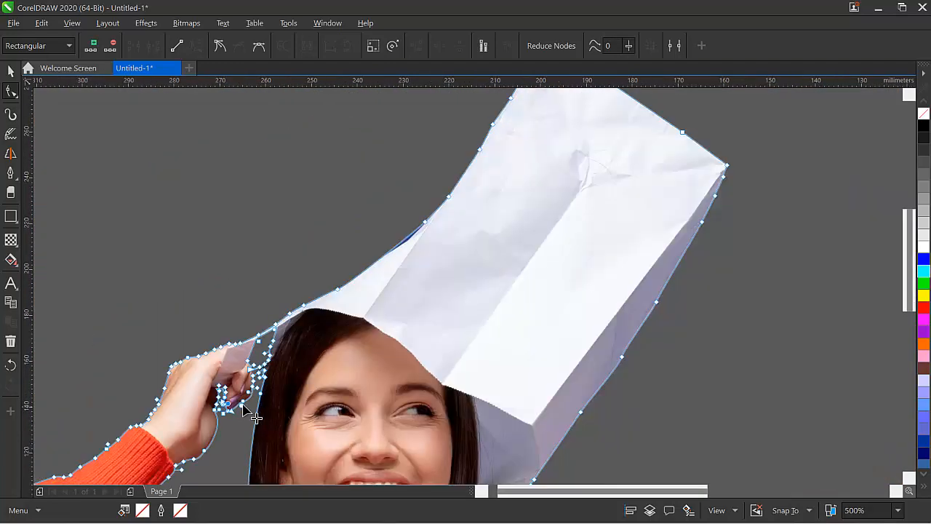
left_click(502, 313)
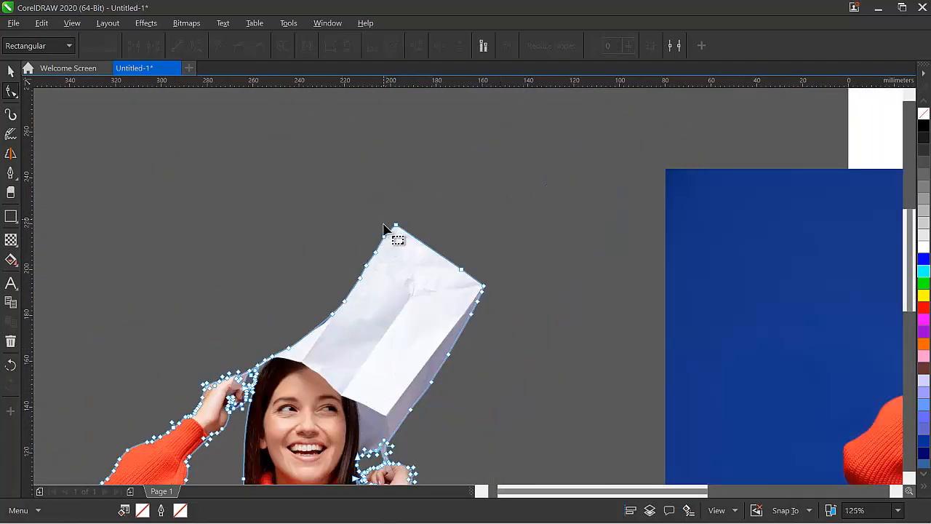
left_click_drag(383, 226, 353, 298)
left_click(360, 279)
left_click_drag(381, 228, 350, 287)
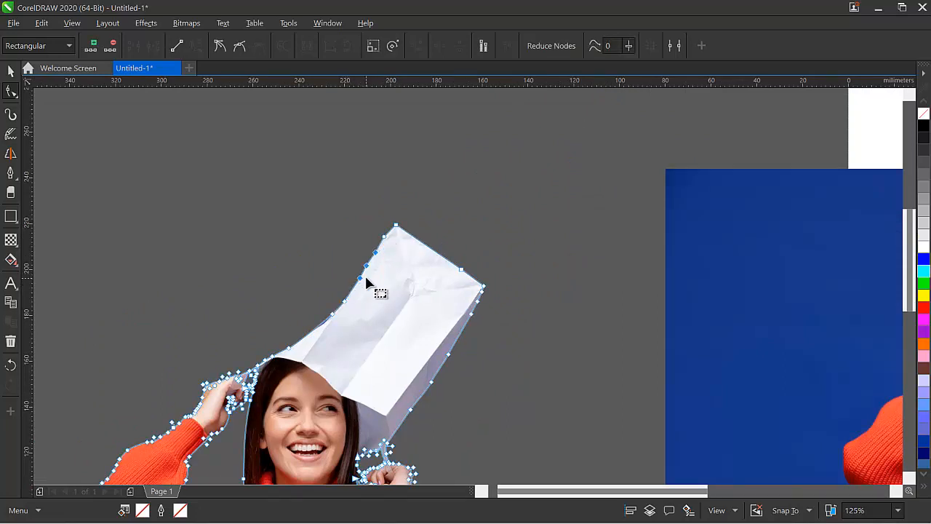
key("Delete")
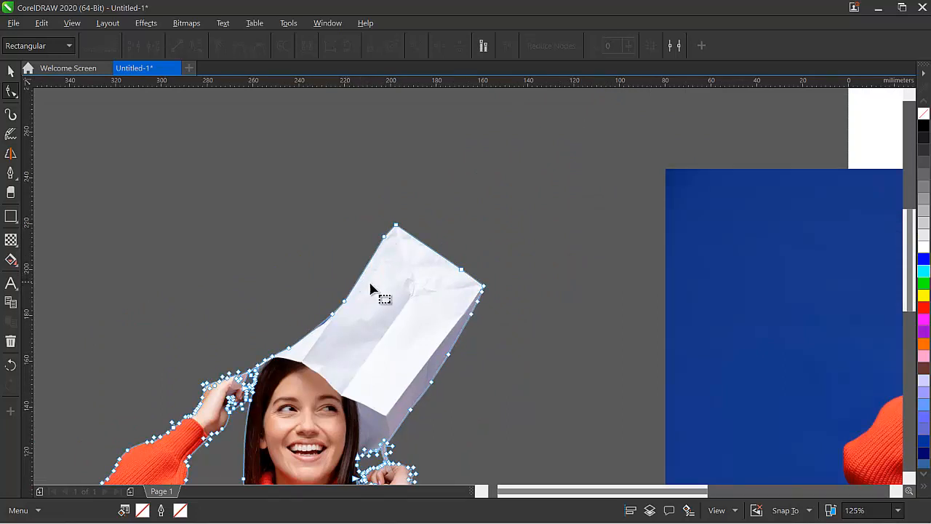
double_click(384, 237)
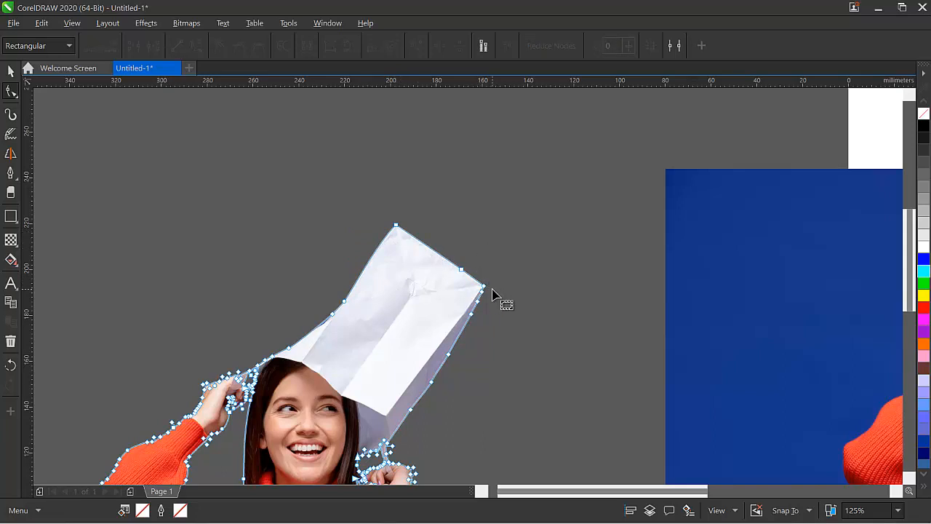
- Try deleting the outline nodes midway along the paper bag's shaded side edge, undoing each deletion
left_click_drag(486, 329, 429, 389)
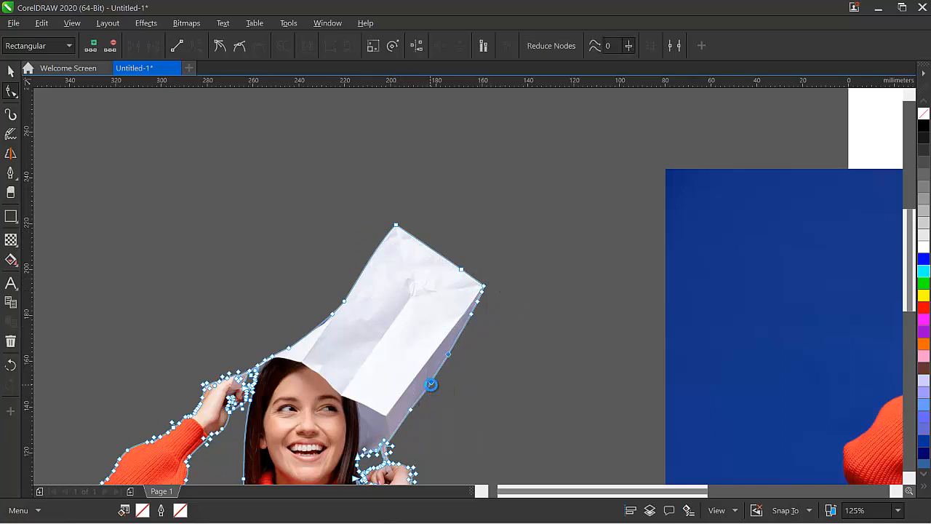
key("Delete")
scroll(451, 384, "up", 2)
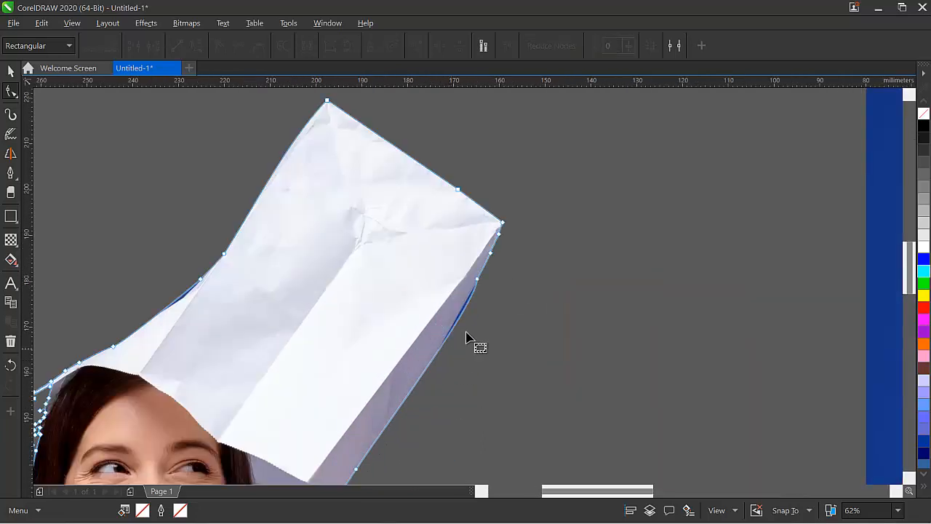
scroll(467, 336, "up", 2)
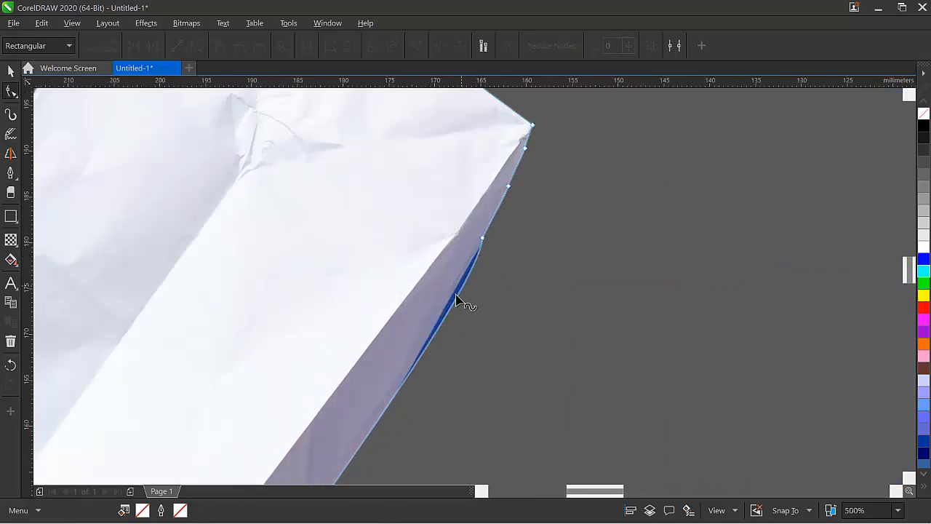
key("ctrl+z")
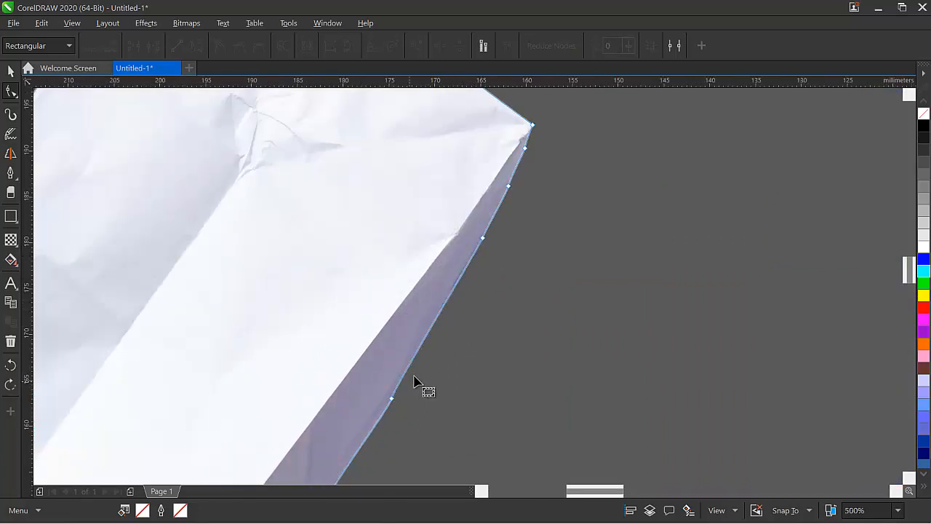
left_click(391, 399)
key("Delete")
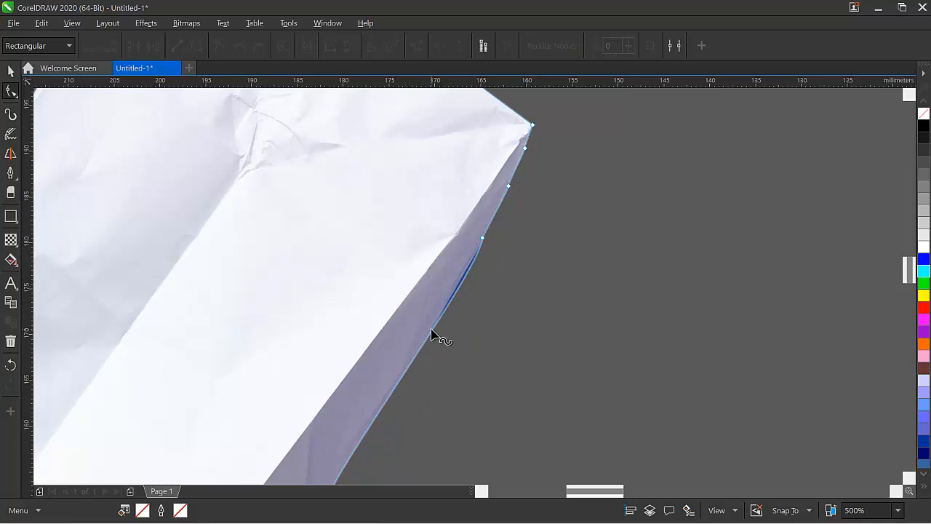
key("ctrl+z")
- Add an outline node on the paper bag's shaded side edge and delete the two nodes below it
double_click(441, 309)
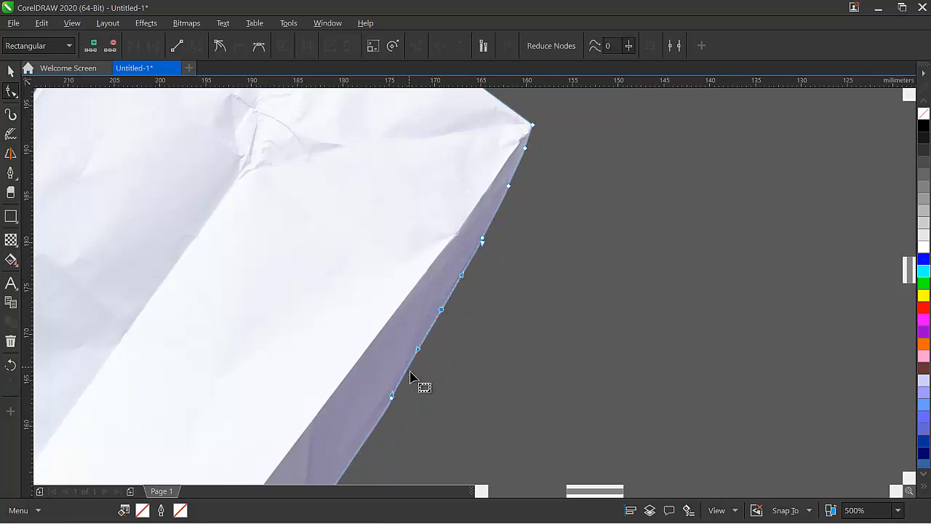
left_click(431, 382)
left_click_drag(405, 384, 378, 411)
double_click(392, 398)
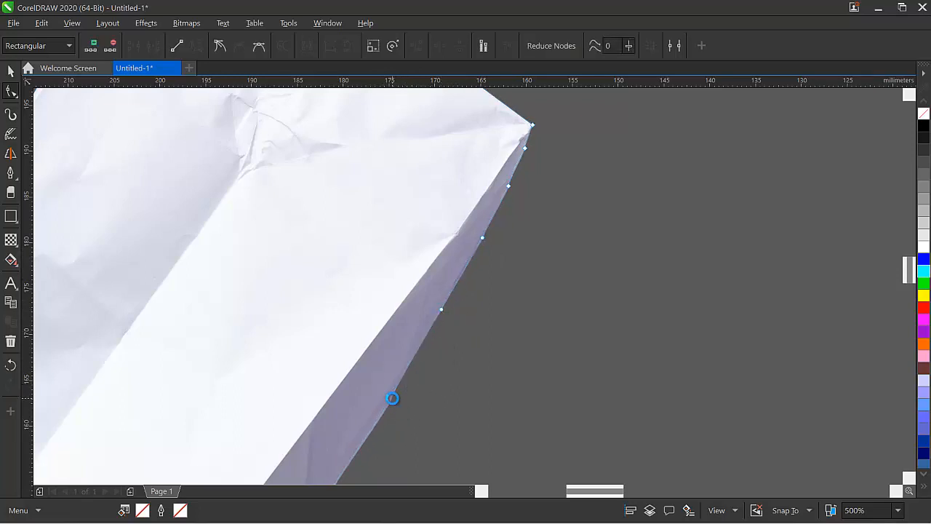
scroll(437, 313, "down", 2)
scroll(409, 403, "up", 2)
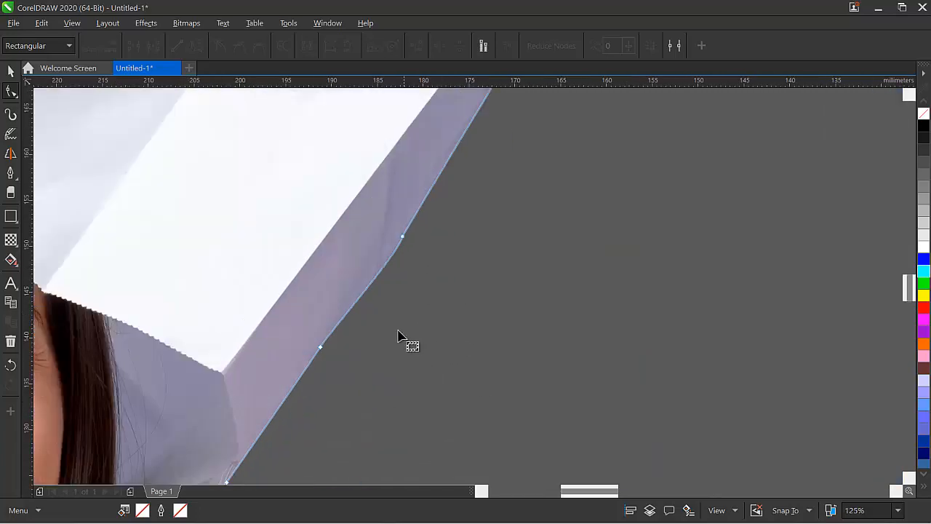
double_click(403, 238)
scroll(429, 309, "down", 2)
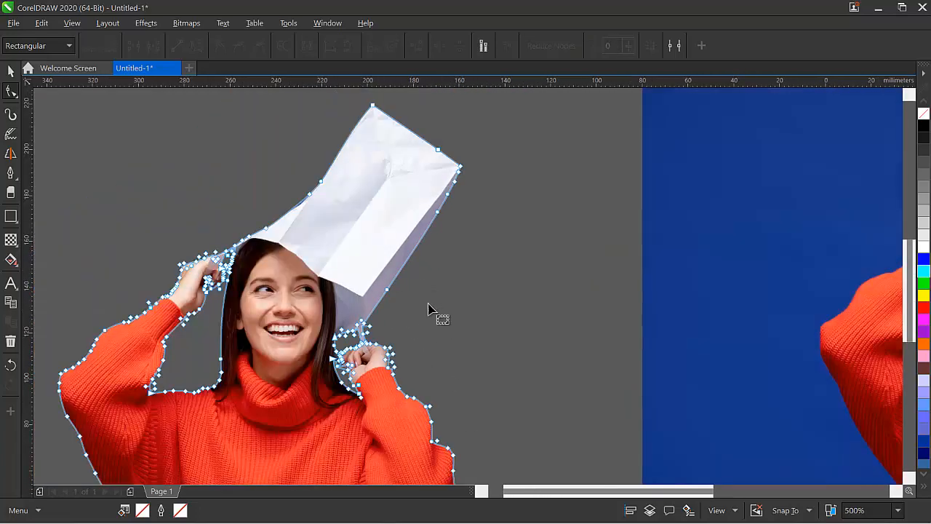
- Delete four outline nodes along the outer edge of the sleeve below the bag's shaded side
scroll(407, 429, "up", 2)
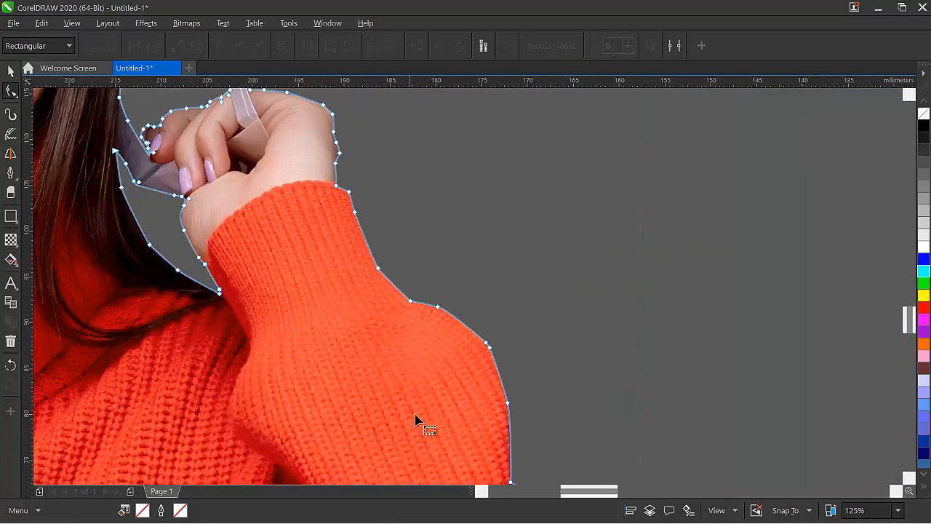
double_click(438, 308)
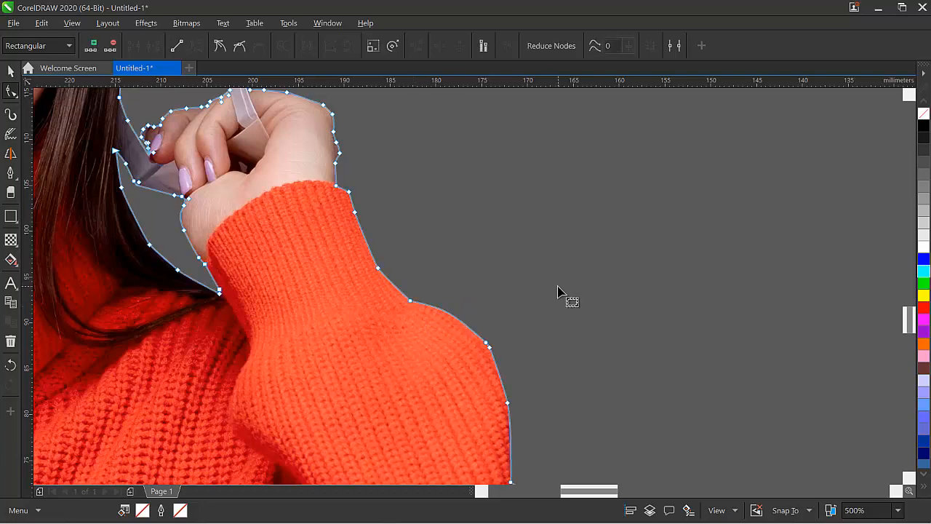
left_click_drag(558, 286, 460, 375)
double_click(488, 346)
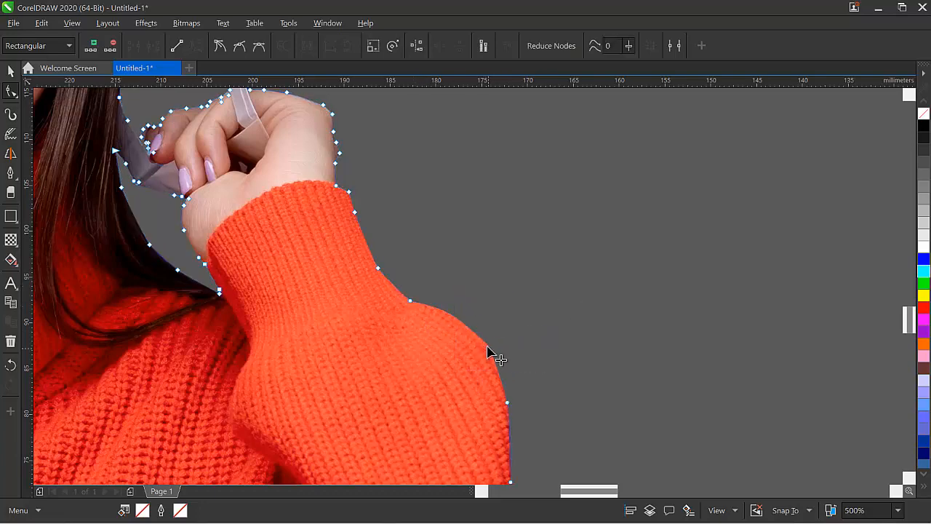
scroll(495, 342, "down", 3)
scroll(500, 385, "up", 3)
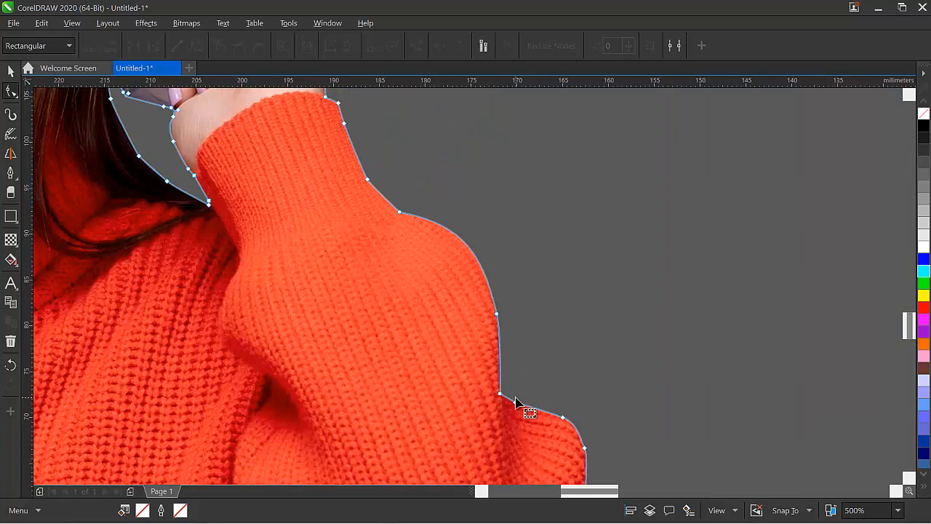
double_click(514, 402)
scroll(605, 407, "down", 3)
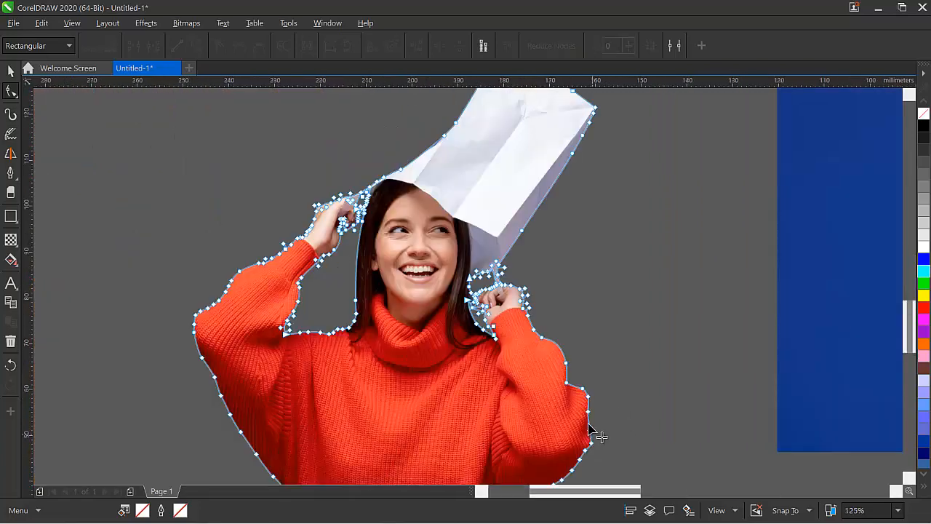
- Delete three outline nodes along the outer edge of the sleeve's elbow bulge on the bag's shaded side
scroll(610, 342, "up", 3)
left_click_drag(625, 280, 563, 455)
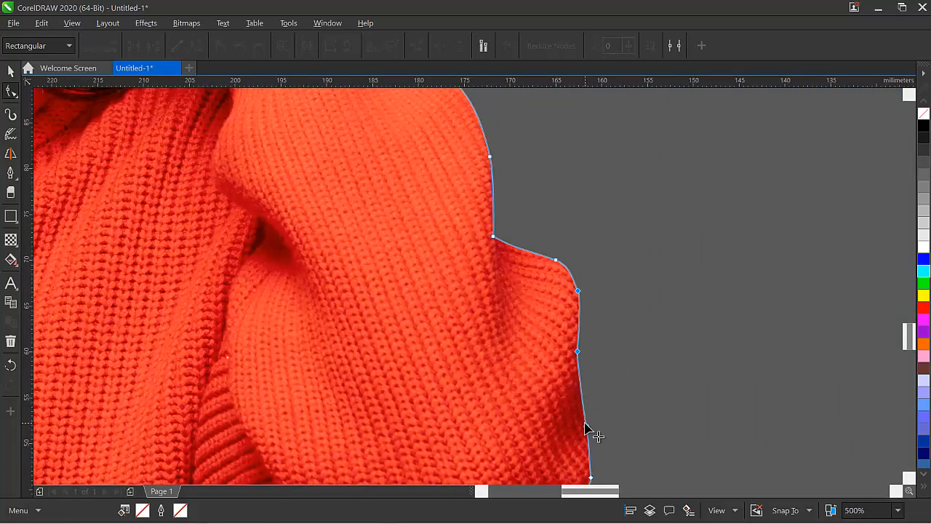
key("Delete")
scroll(592, 370, "down", 3)
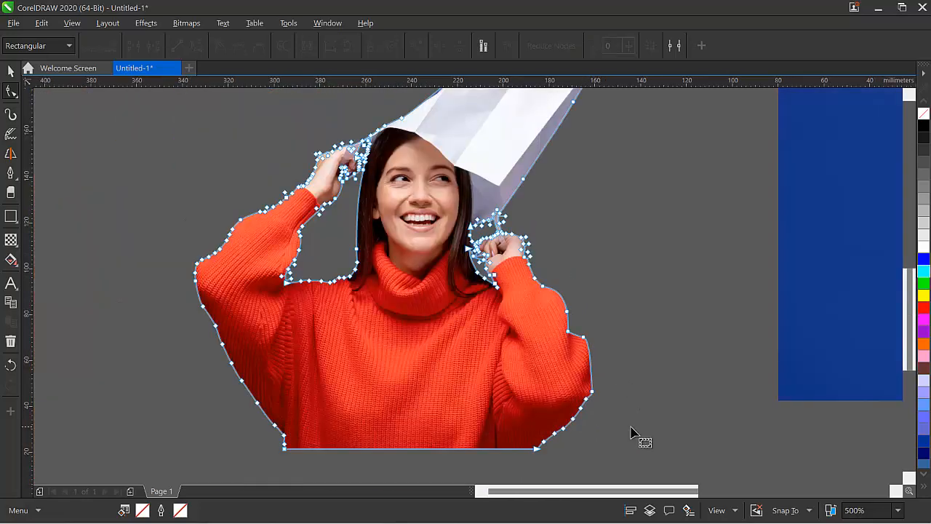
- Add an outline node on the outer edge of the same elbow and delete the node at the elbow tip
scroll(586, 401, "up", 2)
scroll(588, 401, "up", 2)
double_click(522, 320)
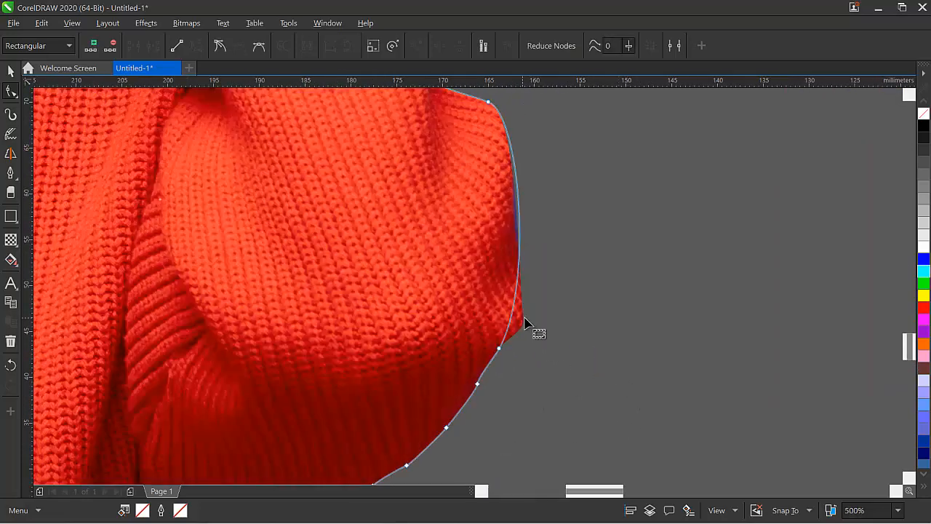
key("ctrl+z")
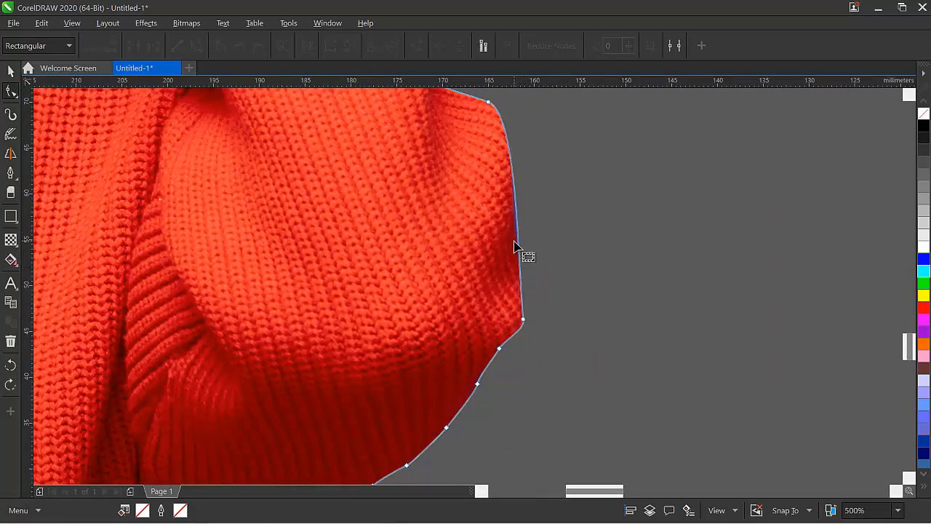
left_click(513, 234)
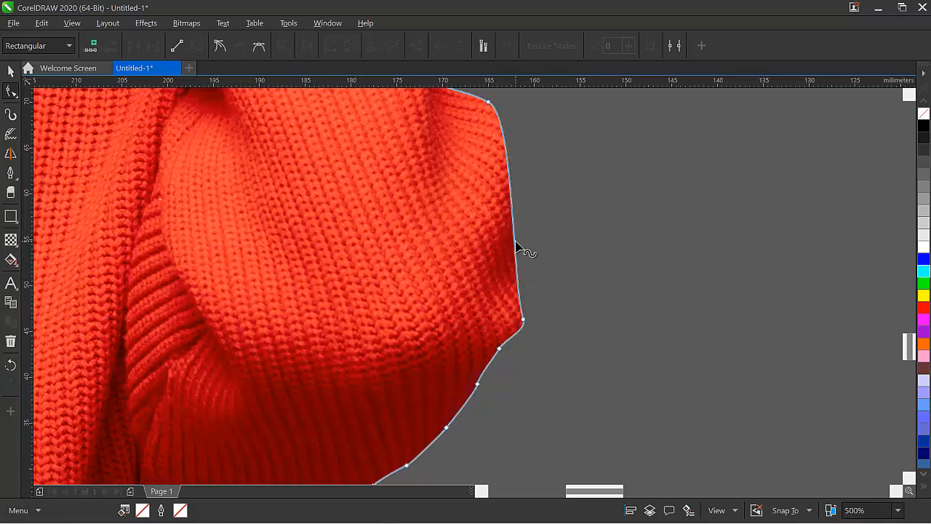
key("KP_Add")
left_click(529, 330)
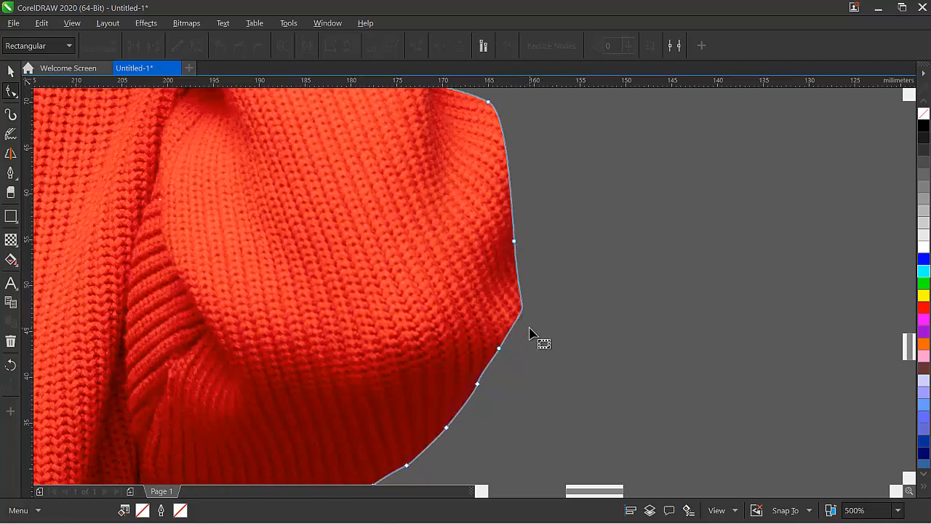
- Delete four outline nodes along the sleeve's underside between that elbow and the hem
scroll(531, 370, "down", 3)
scroll(520, 367, "up", 3)
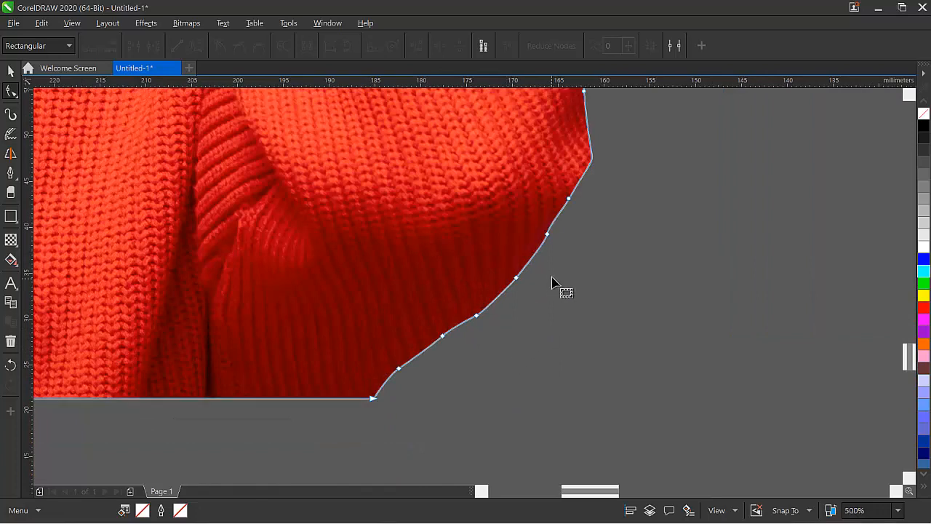
left_click_drag(552, 271, 397, 368)
key("KP_Subtract")
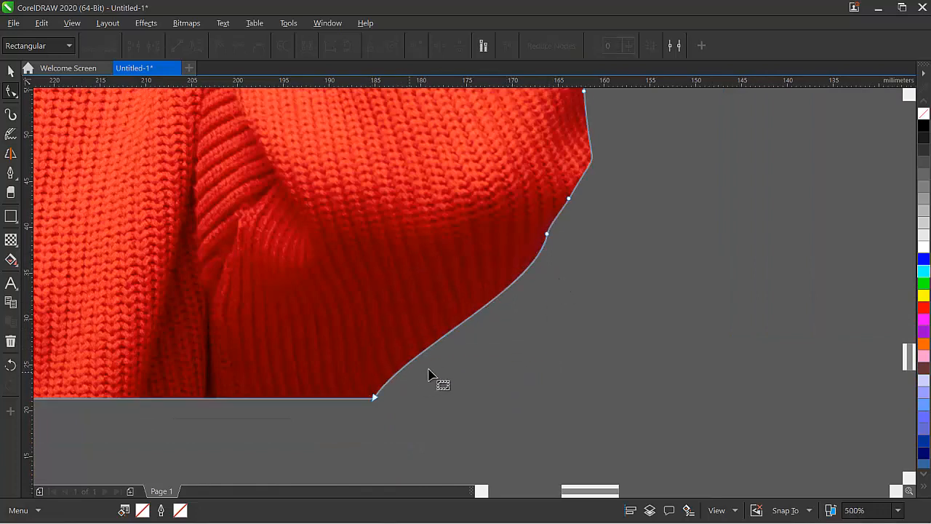
- Add an outline node midway on the sleeve's underside and delete the node just above it
left_click(548, 234)
key("Delete")
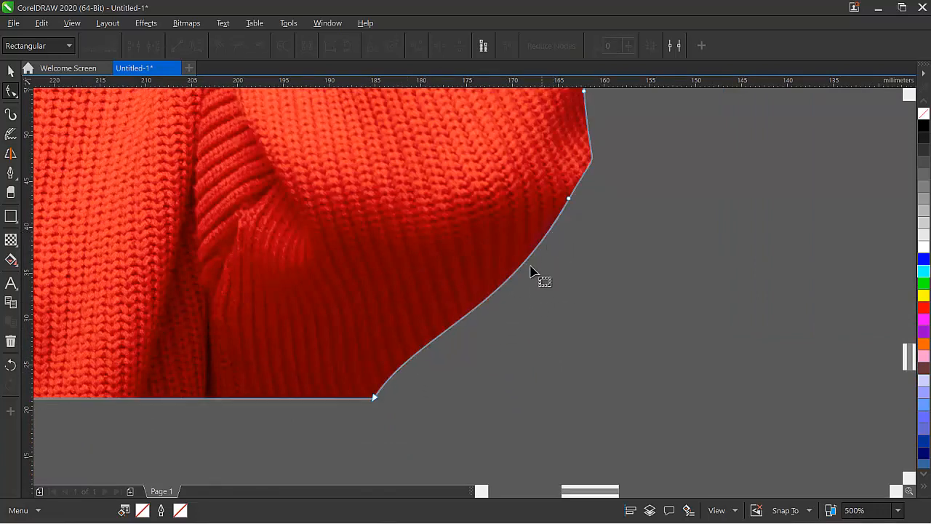
key("ctrl+z")
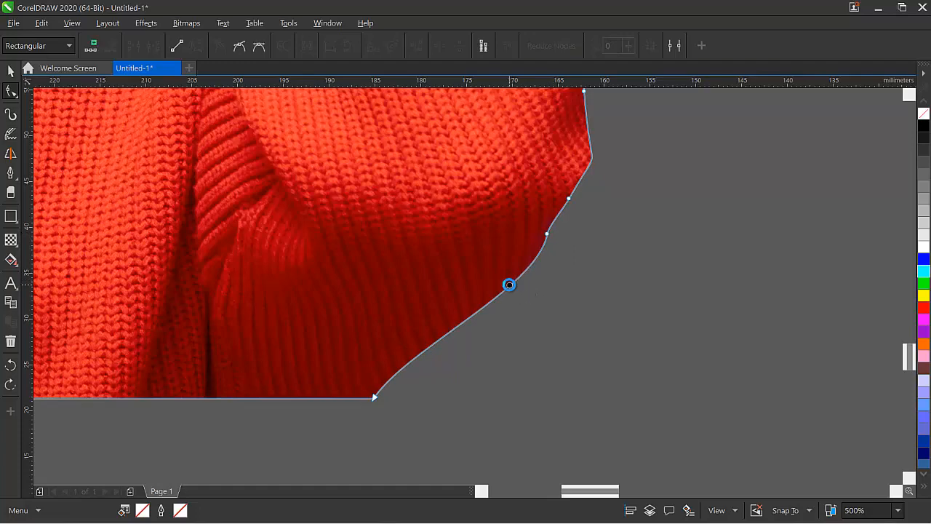
left_click(547, 234)
key("Delete")
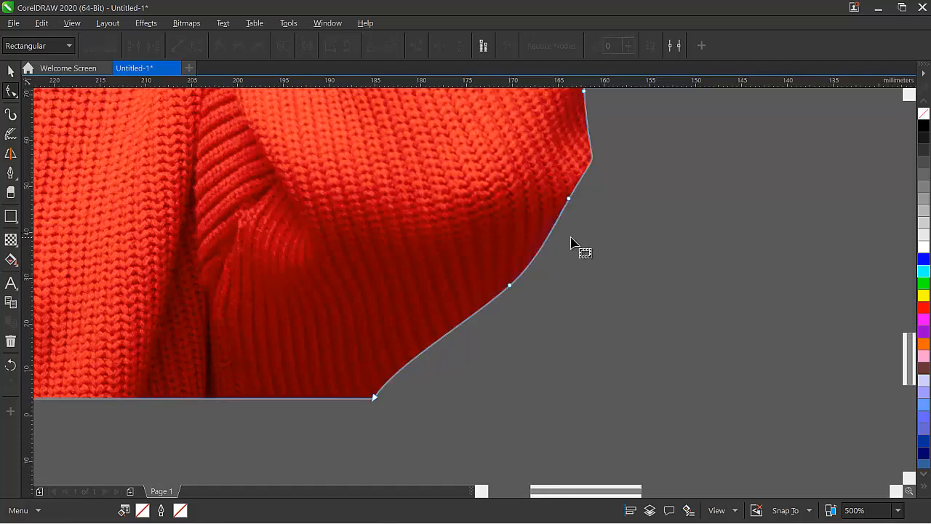
- Delete two outline nodes on the lower sweater edge below the raised arm and one just above the hem corner
scroll(571, 242, "down", 5)
scroll(453, 263, "up", 1)
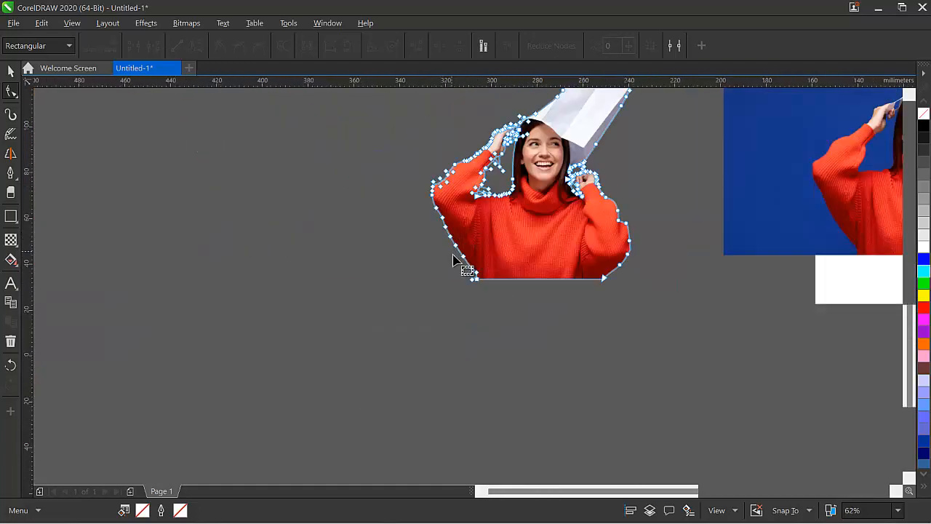
scroll(453, 264, "up", 2)
left_click_drag(413, 202, 512, 308)
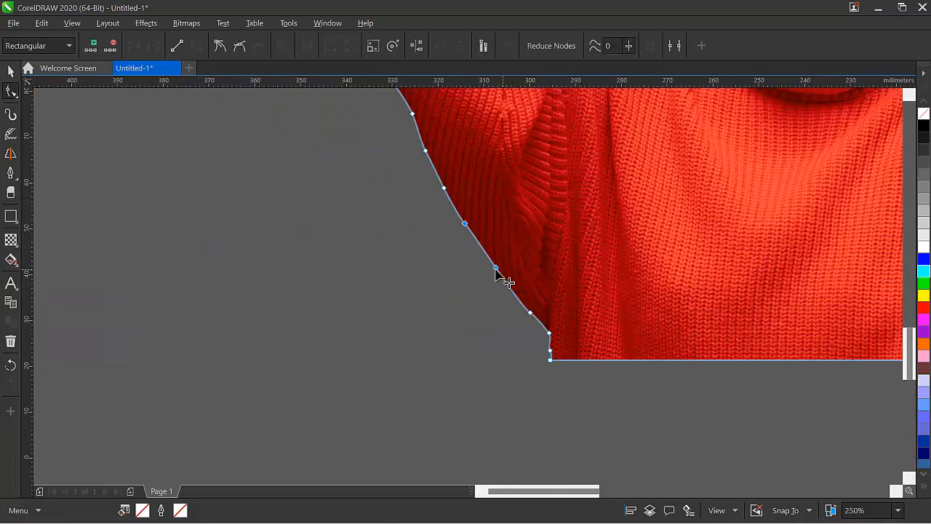
key("Delete")
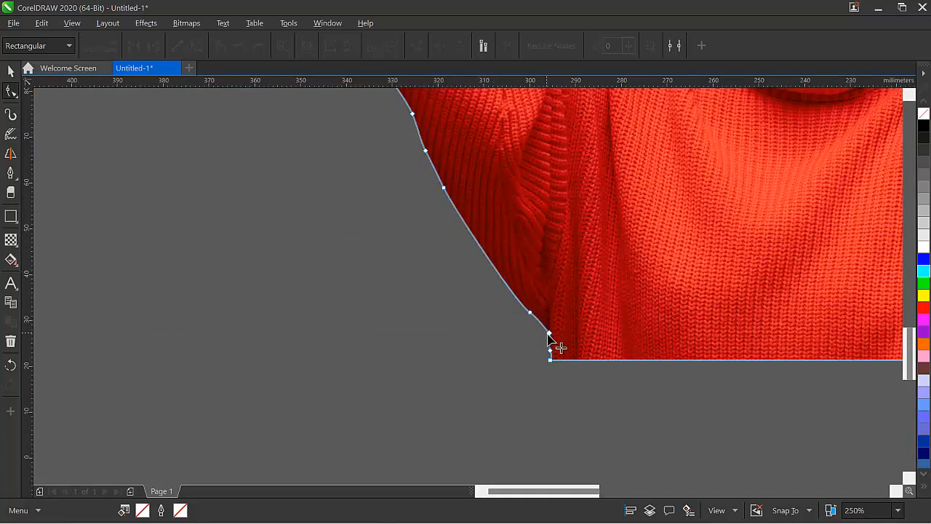
scroll(499, 328, "down", 3)
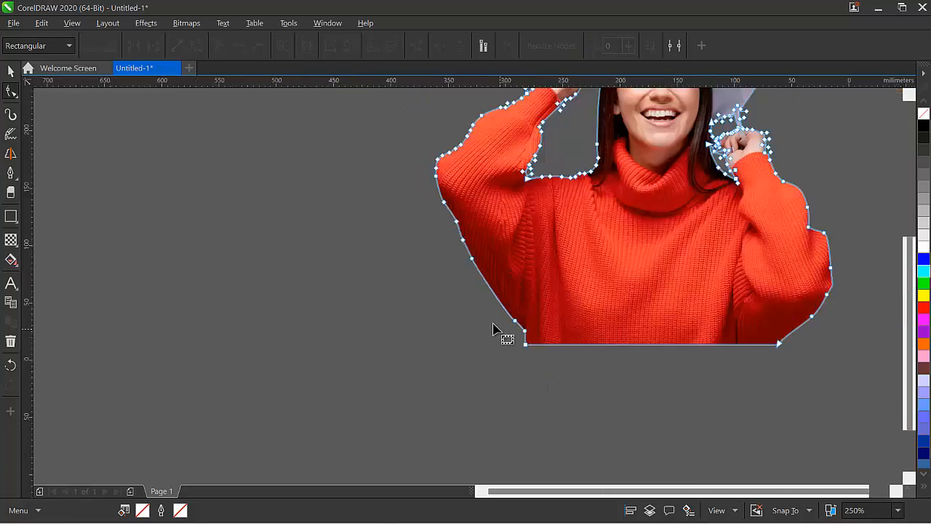
- Add an outline node on the raised sleeve's edge below the elbow and delete the two nodes above it
scroll(473, 293, "up", 3)
left_click_drag(442, 178, 490, 250)
key("Delete")
key("ctrl+z")
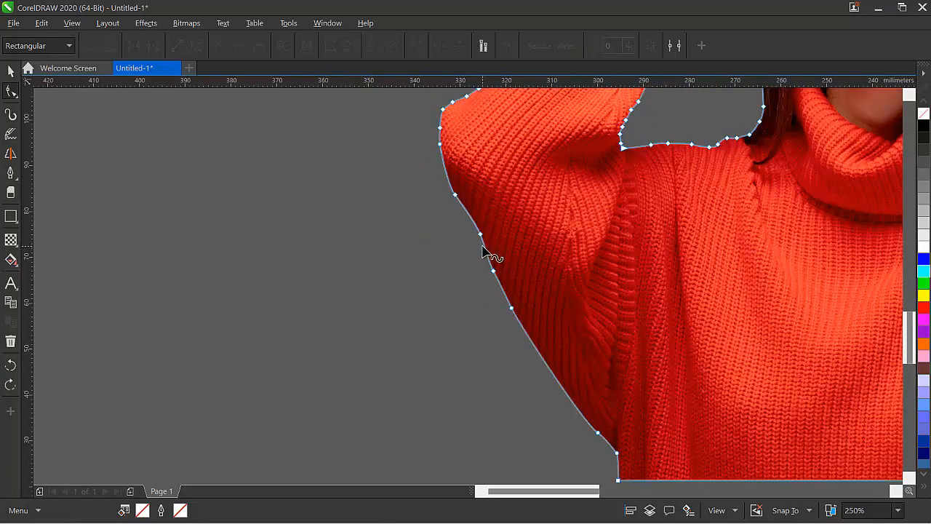
left_click_drag(414, 169, 481, 243)
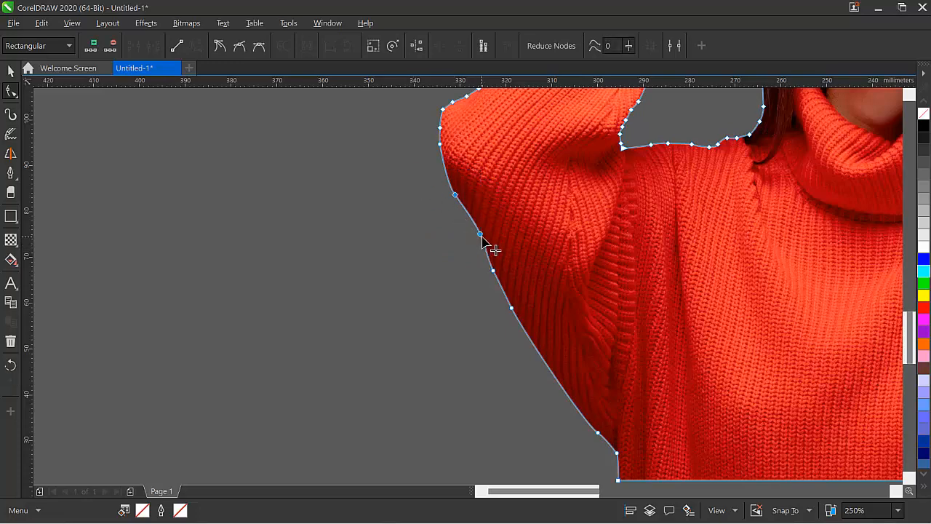
scroll(441, 235, "down", 3)
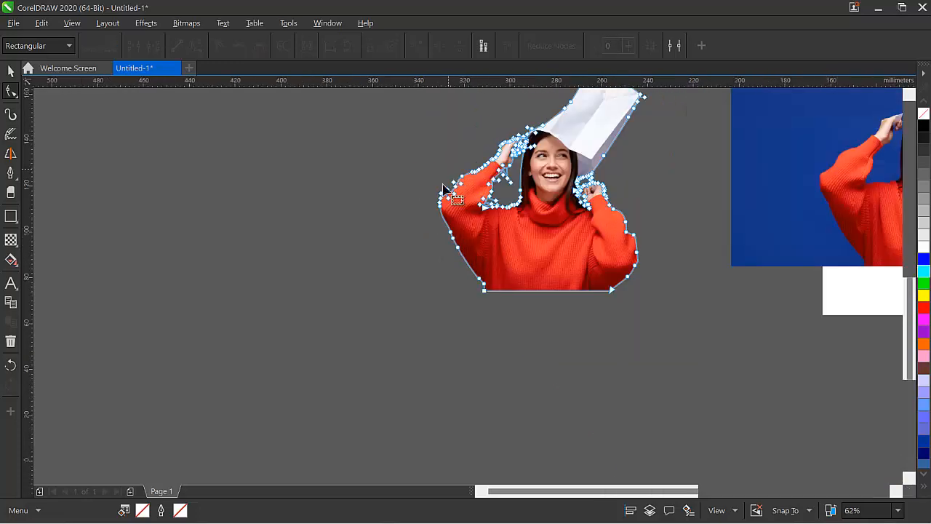
- Delete the four outline nodes around the raised arm's elbow
scroll(426, 273, "up", 5)
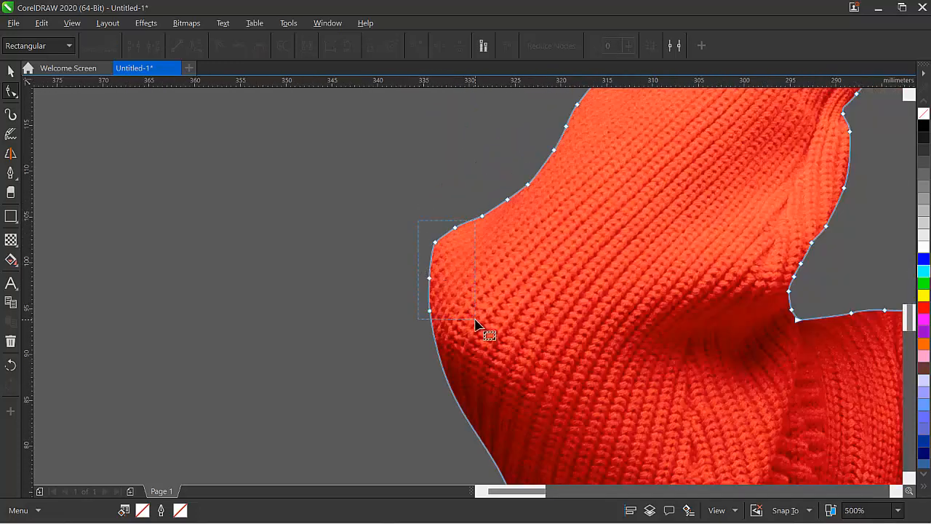
left_click_drag(475, 325, 475, 325)
key("Delete")
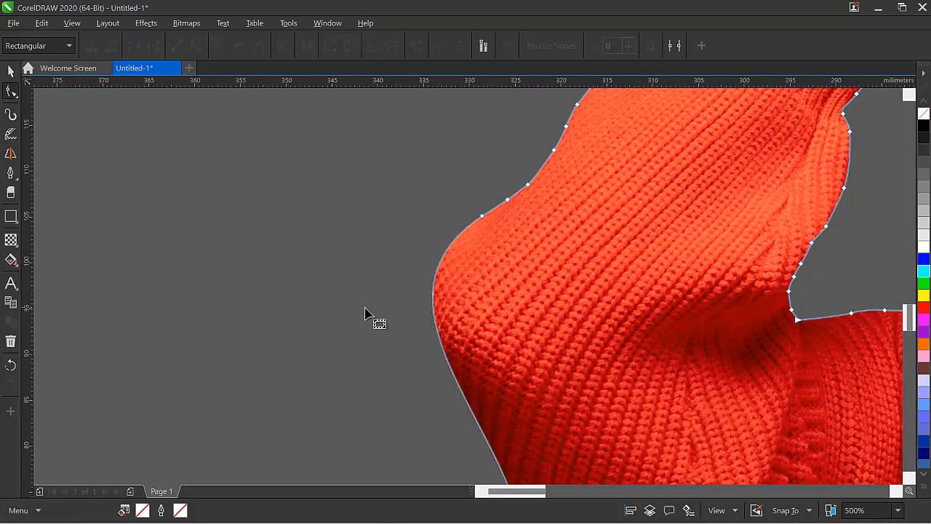
- Delete five outline nodes along the raised sleeve's upper edge between the elbow and the forearm bulge
scroll(370, 316, "down", 3)
scroll(407, 284, "up", 3)
scroll(415, 275, "up", 4)
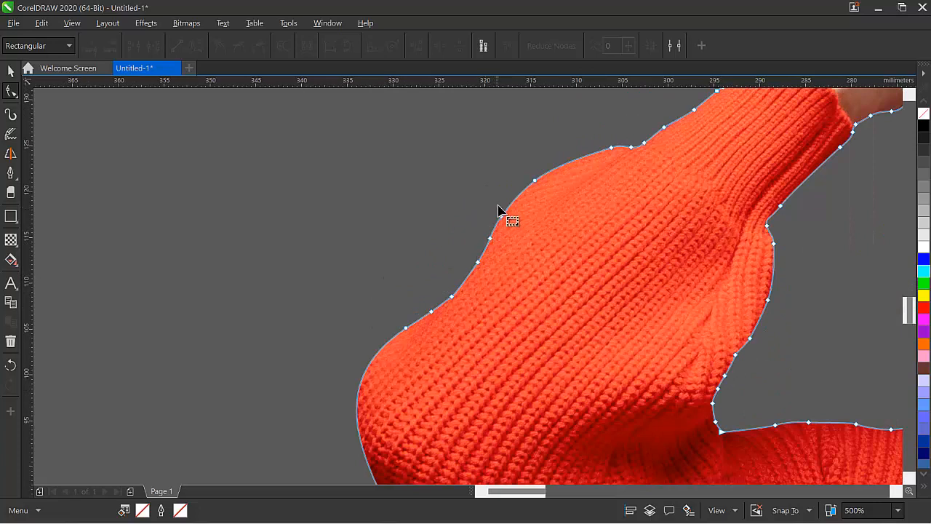
left_click_drag(487, 264, 472, 270)
key("Delete")
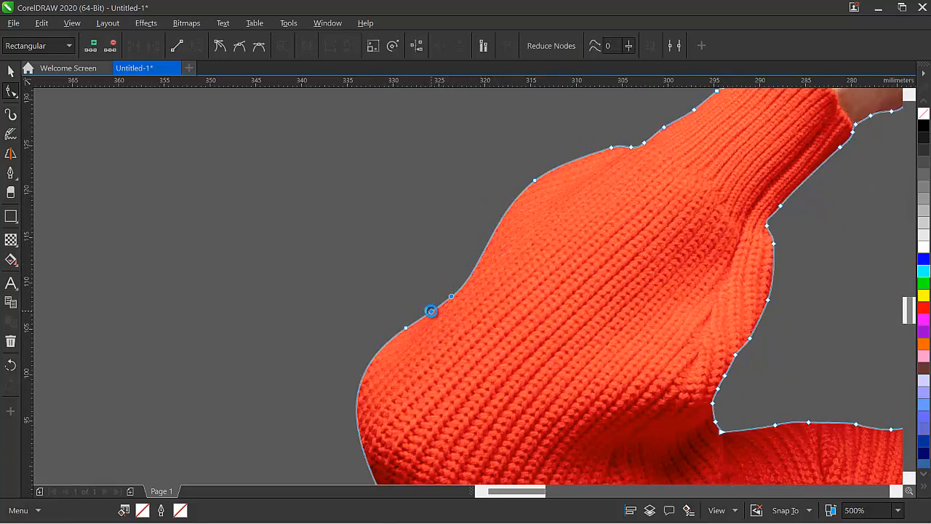
key("Delete")
left_click_drag(456, 285, 415, 334)
- Shift the outline node above the raised elbow and adjust the curve handles so the outline follows the sleeve edge
left_click(406, 329)
left_click_drag(494, 276, 499, 281)
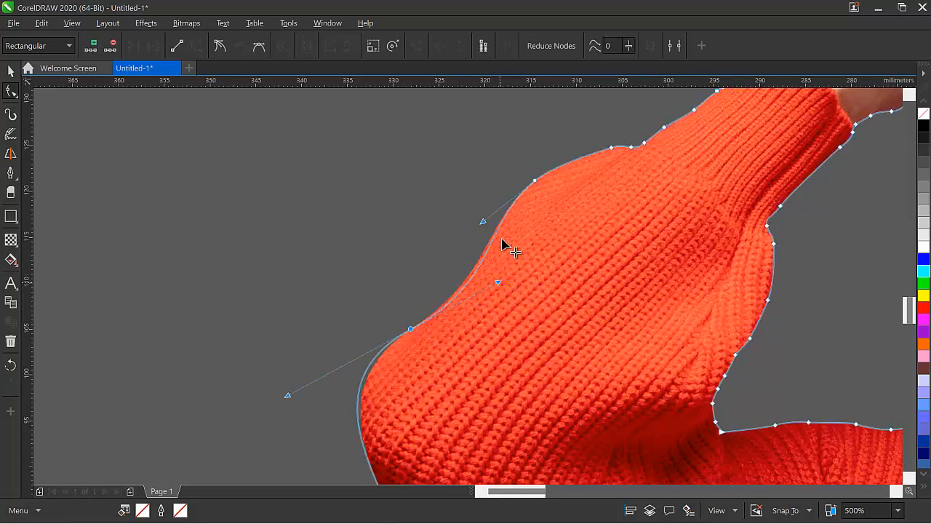
left_click(481, 222)
left_click_drag(481, 228, 482, 222)
- Delete four outline nodes along the raised sleeve's upper edge between the forearm bulge and the cuff
scroll(482, 223, "down", 4)
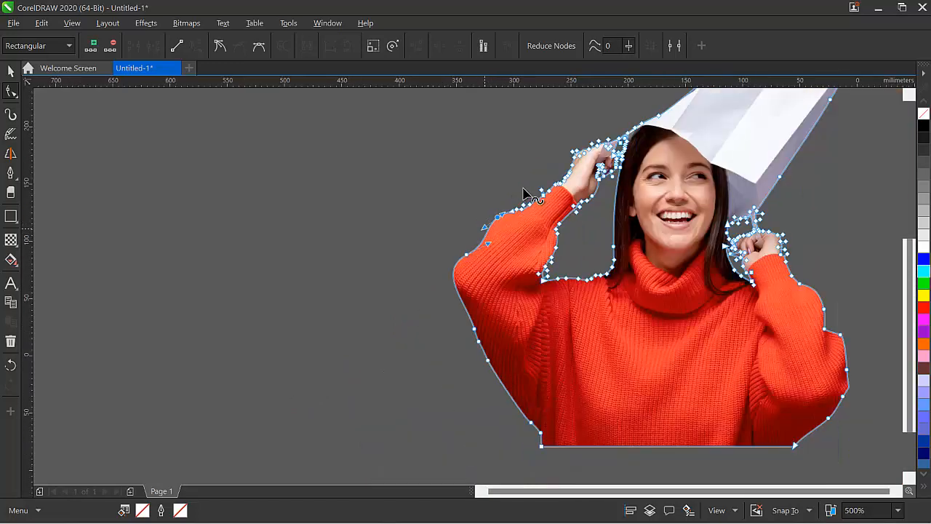
scroll(448, 322, "up", 2)
scroll(440, 304, "up", 2)
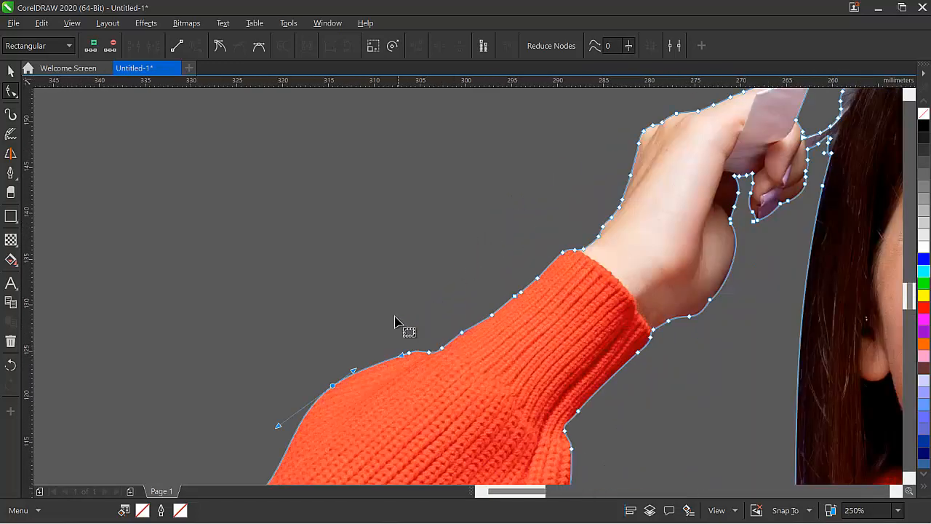
left_click_drag(395, 315, 522, 379)
key("Delete")
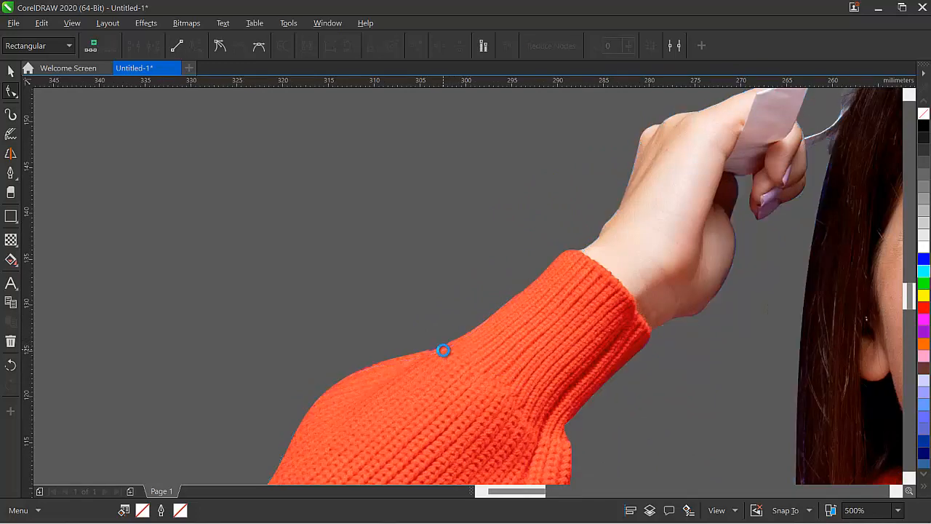
scroll(465, 352, "down", 4)
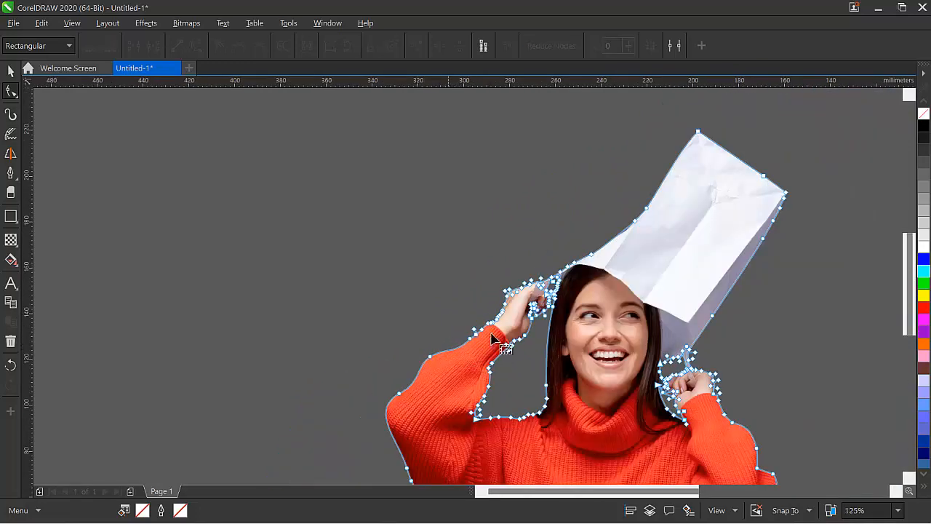
scroll(491, 336, "up", 4)
left_click_drag(494, 370, 428, 432)
key("ctrl+z")
scroll(509, 379, "down", 4)
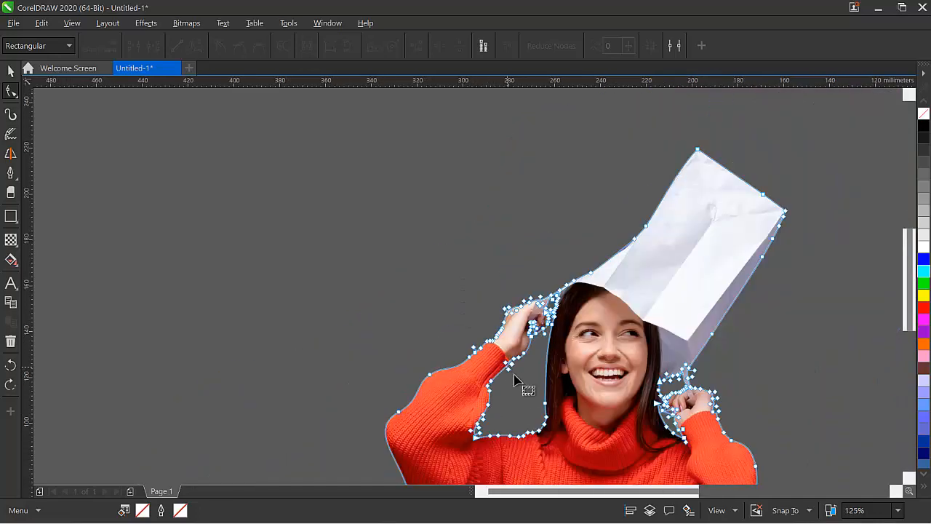
- Delete the outline node on the bag strip beside the raised hand and the two nodes along the finger's outer edge
scroll(519, 384, "up", 2)
scroll(537, 236, "up", 4)
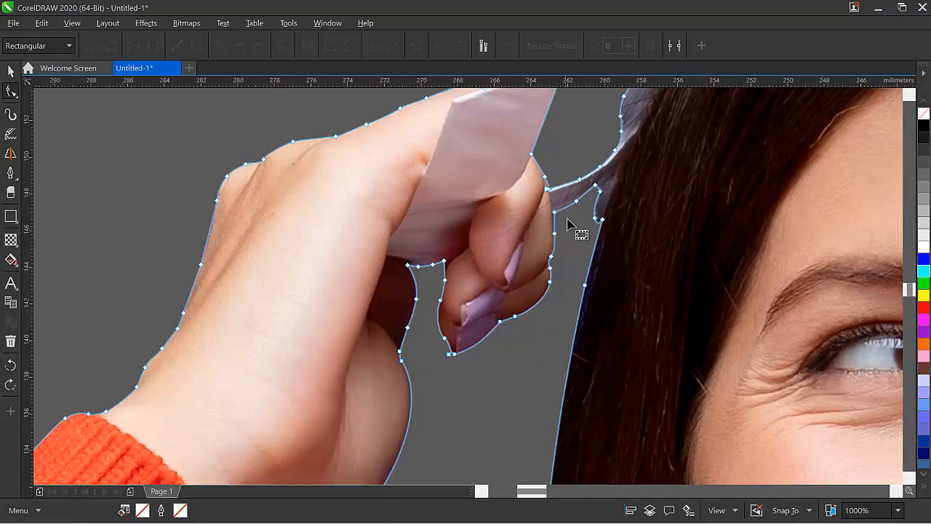
double_click(576, 202)
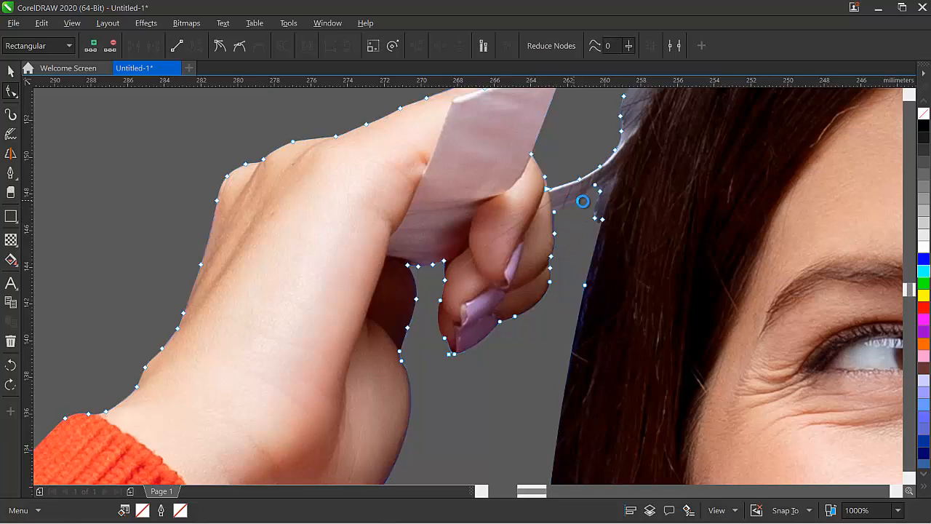
left_click_drag(558, 279, 537, 293)
double_click(549, 267)
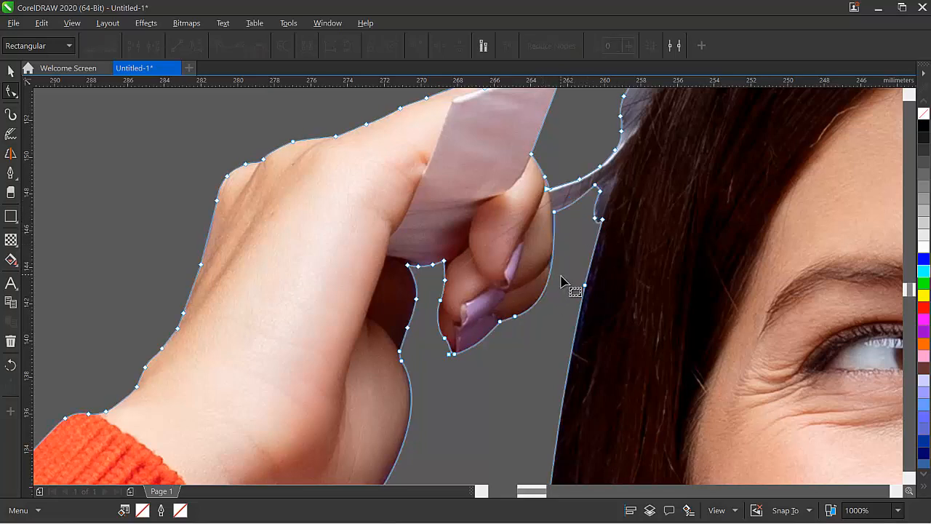
key("ctrl+z")
left_click(551, 266)
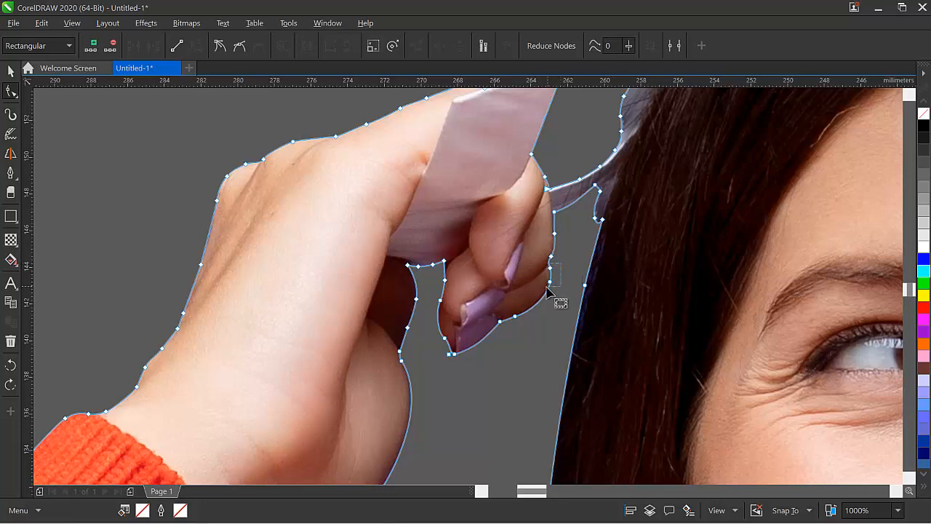
left_click_drag(546, 286, 544, 289)
double_click(549, 281)
- Delete the outline node at the tip of the wrist bump above the lowered cuff and the one just above the bump
scroll(561, 278, "down", 2)
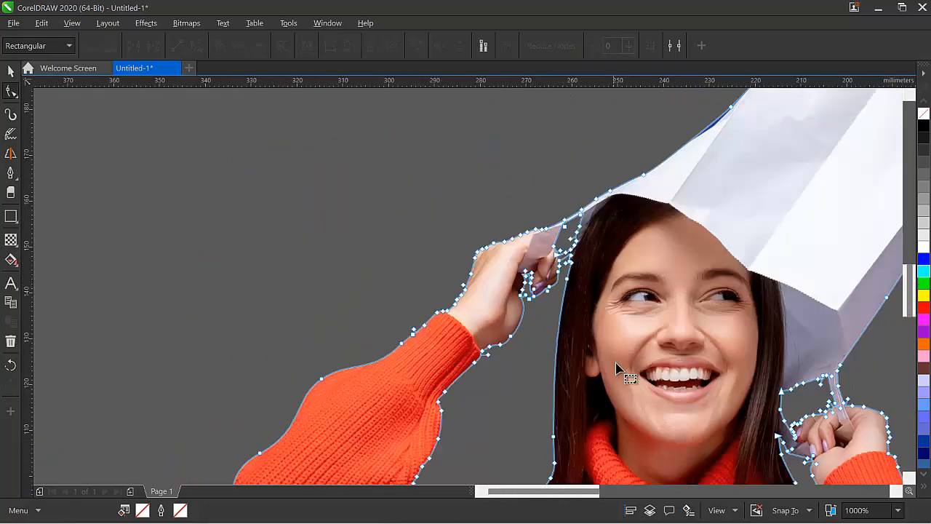
scroll(617, 369, "down", 5)
scroll(666, 421, "up", 5)
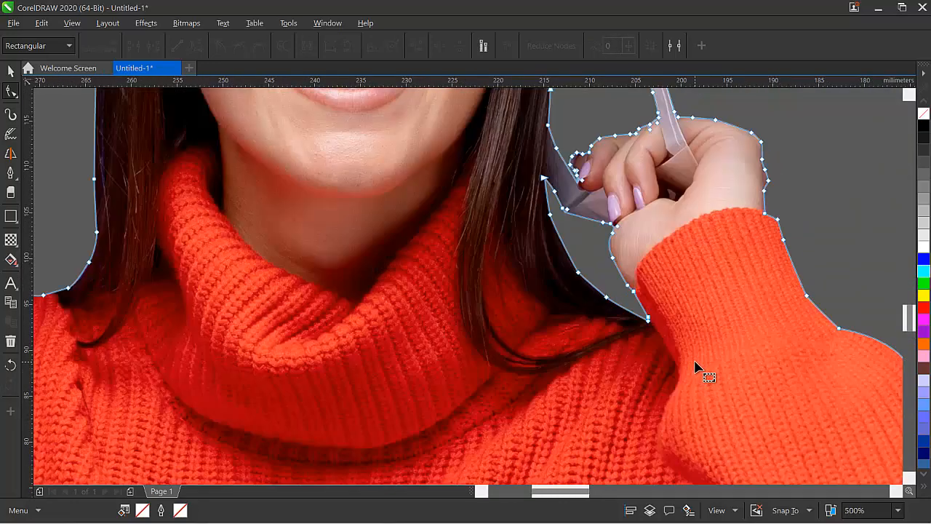
scroll(807, 179, "up", 4)
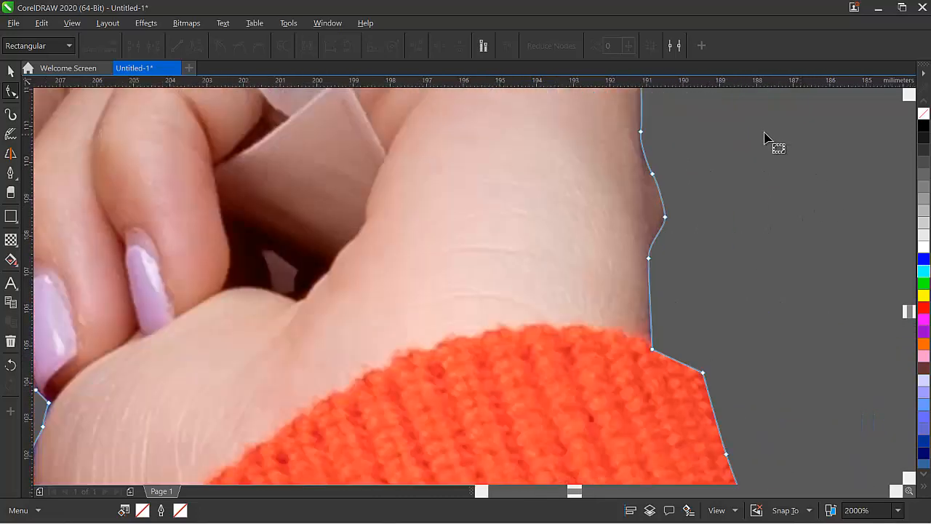
left_click_drag(764, 135, 658, 222)
double_click(664, 217)
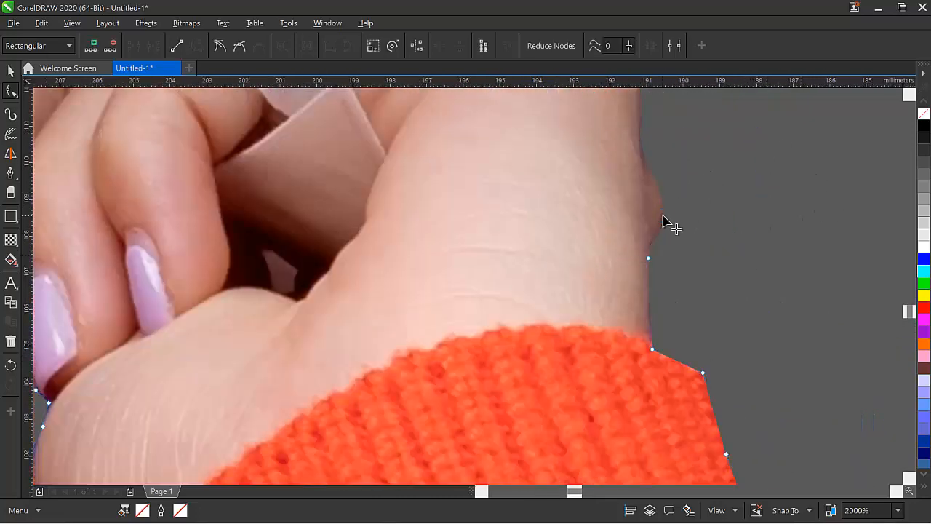
key("ctrl+z")
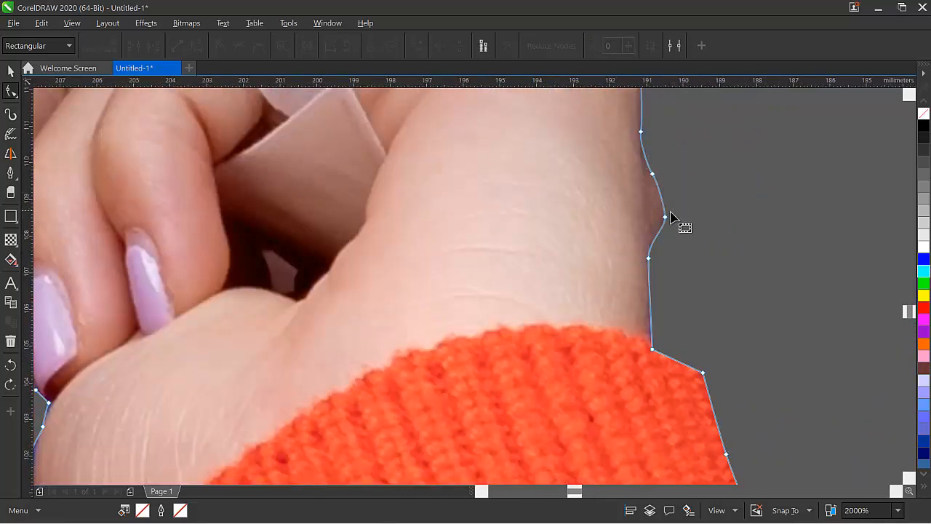
double_click(665, 216)
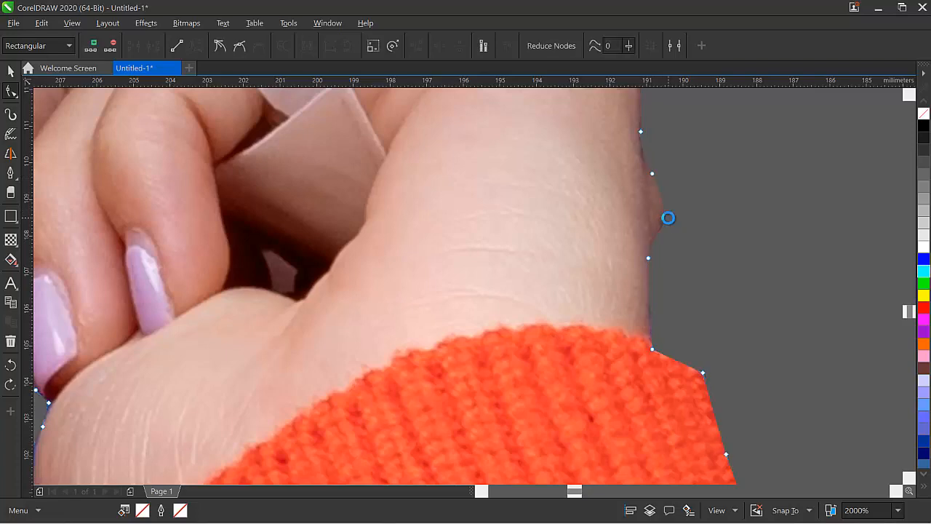
double_click(640, 132)
- Delete the outline node on the outer sleeve edge between the lowered hand's cuff and the upper sleeve bulge
scroll(660, 153, "down", 2)
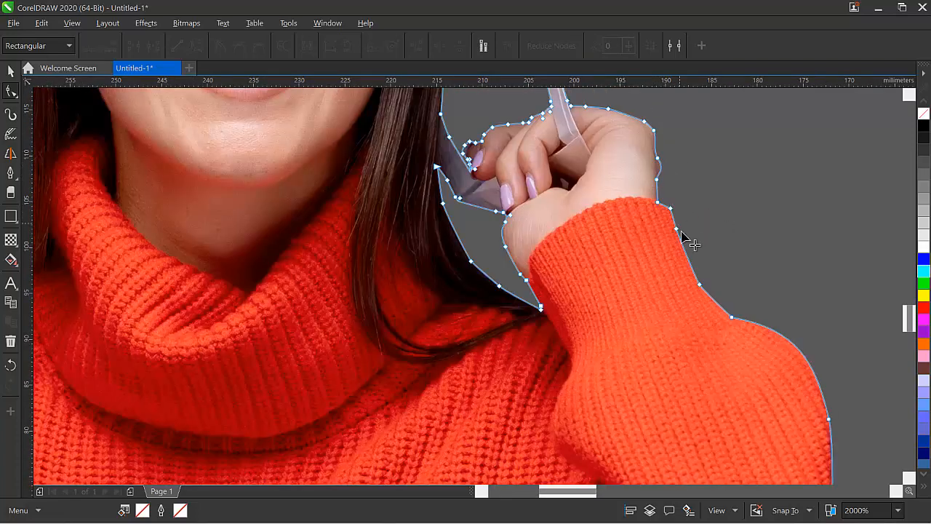
scroll(706, 235, "down", 3)
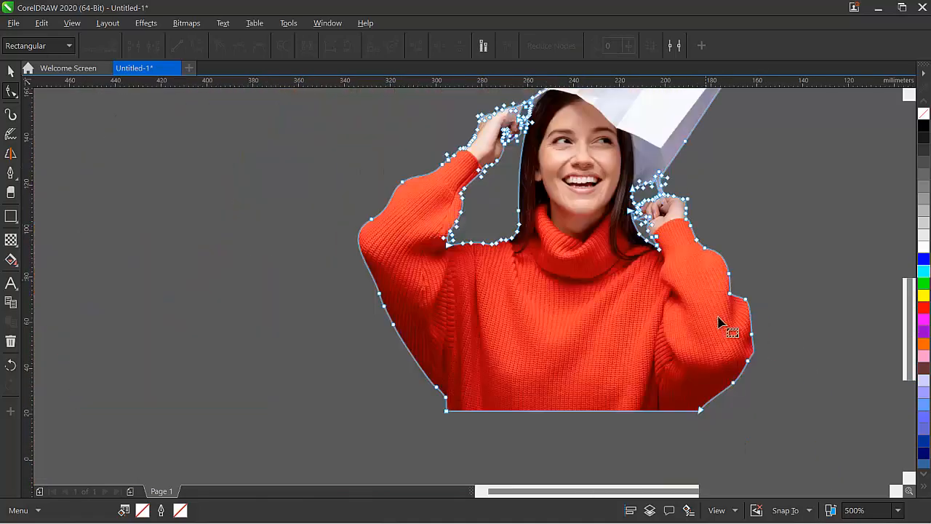
scroll(723, 322, "up", 1)
scroll(709, 250, "up", 1)
double_click(598, 110)
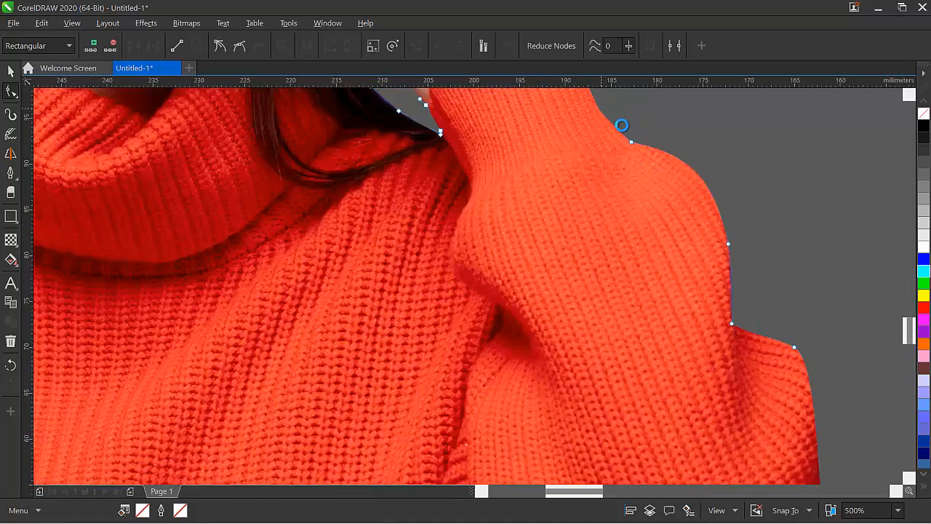
scroll(640, 156, "down", 2)
scroll(662, 227, "down", 3)
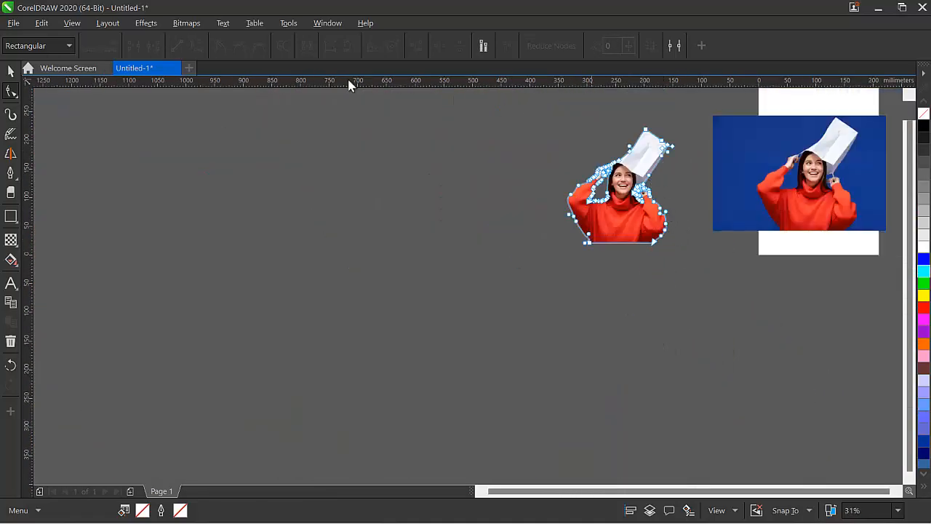
- Enlarge the woman cutout proportionally to about 220 × 250 mm and move it up and farther away from the original photo
left_click(11, 70)
left_click(429, 301)
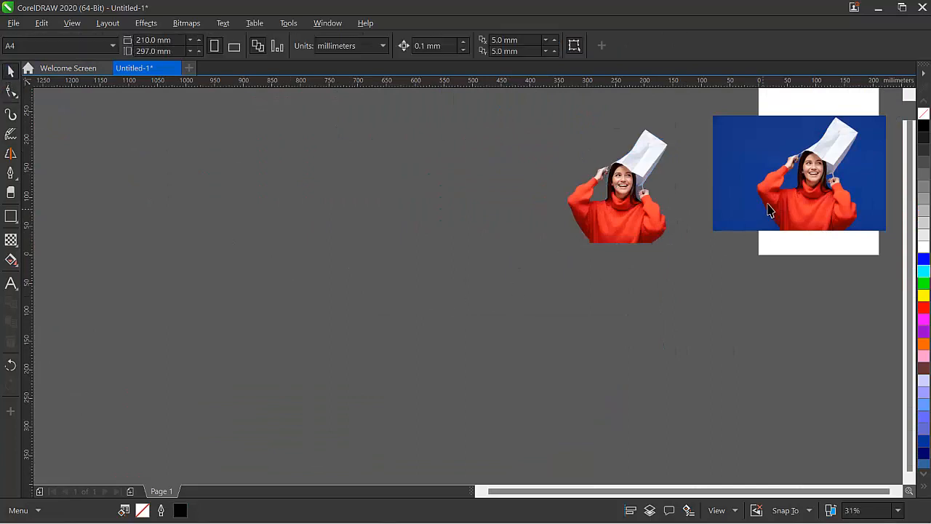
left_click(818, 218)
scroll(851, 252, "up", 2)
left_click(438, 213)
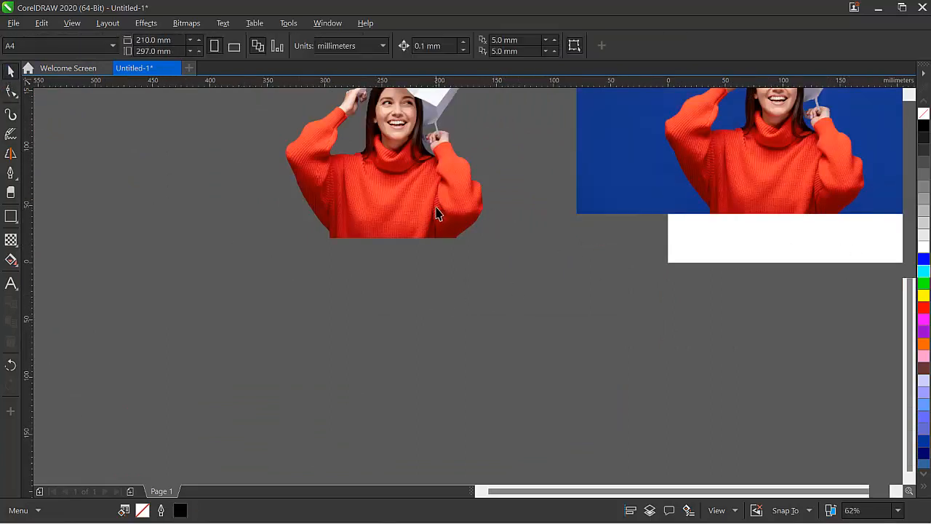
left_click_drag(491, 244, 551, 289)
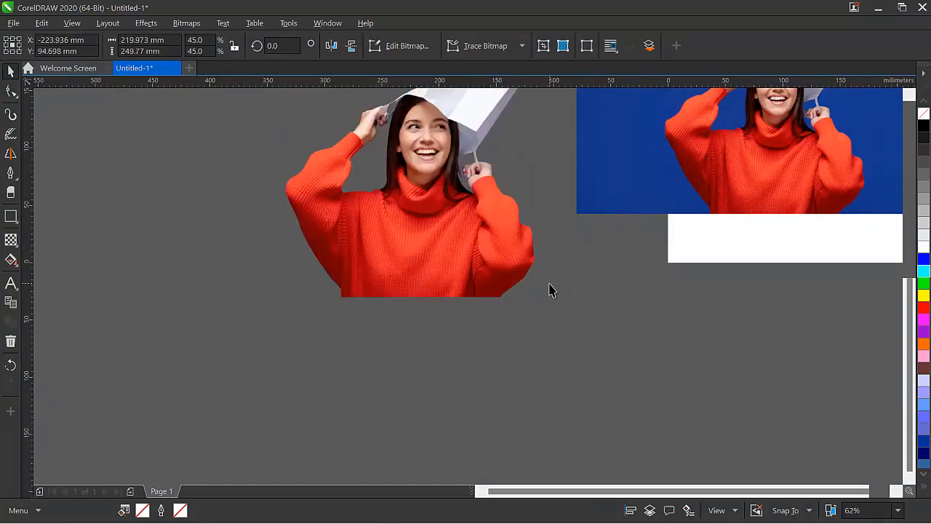
left_click(550, 288)
scroll(551, 289, "down", 2)
left_click_drag(508, 257, 468, 223)
left_click(110, 309)
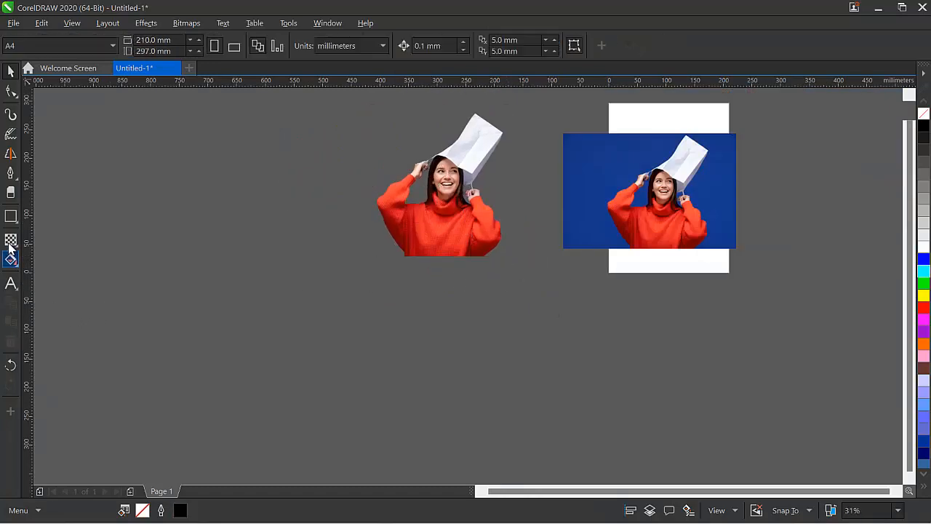
- Draw a rectangle about 392 × 269 mm around the woman cutout
left_click(15, 221)
left_click(88, 219)
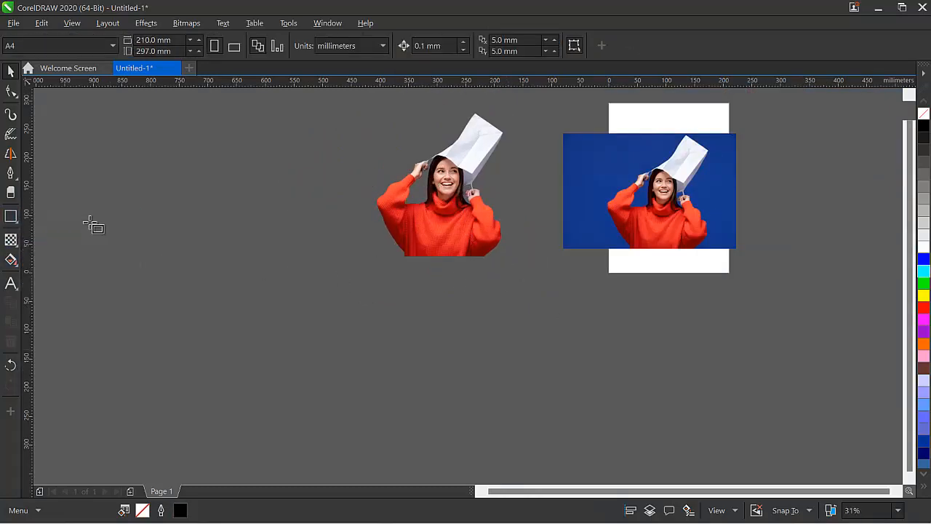
left_click_drag(342, 260, 566, 107)
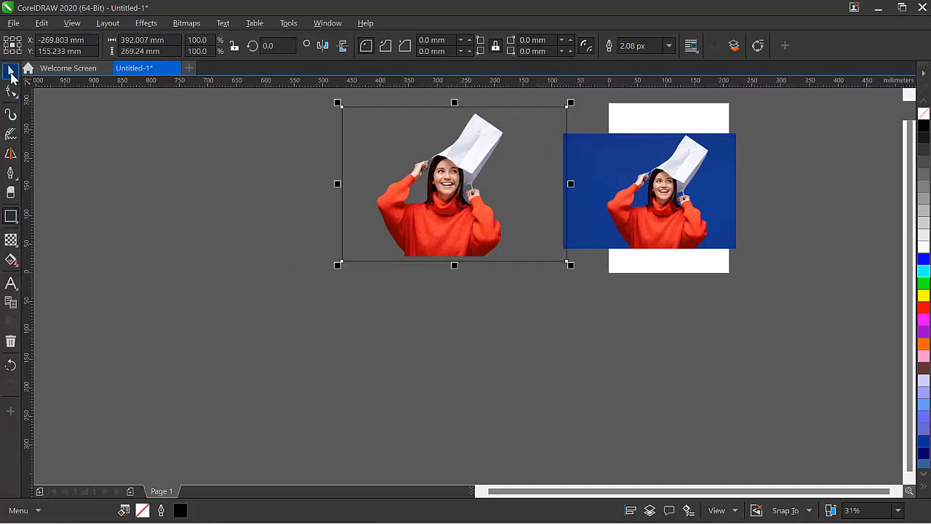
- Try red and green fills on the rectangle, settle on bright blue, and remove its outline
left_click(923, 307)
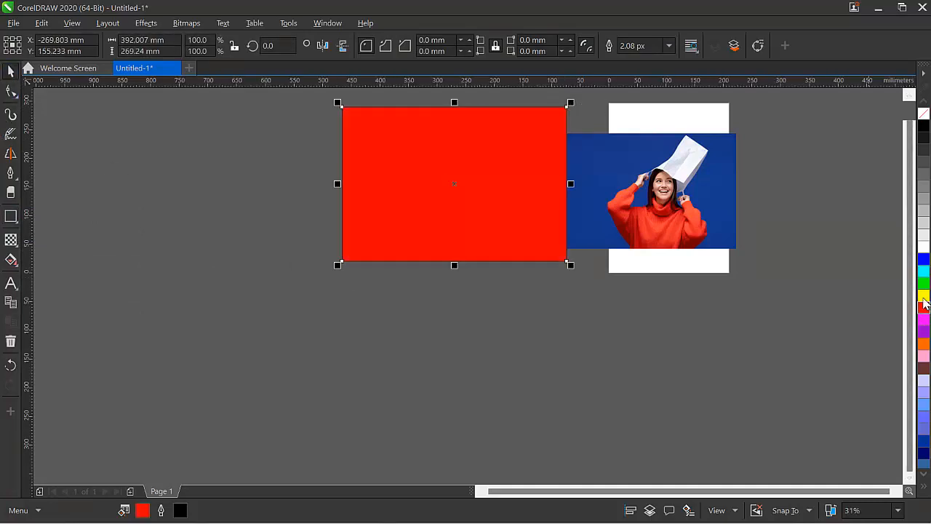
left_click(922, 283)
left_click(924, 261)
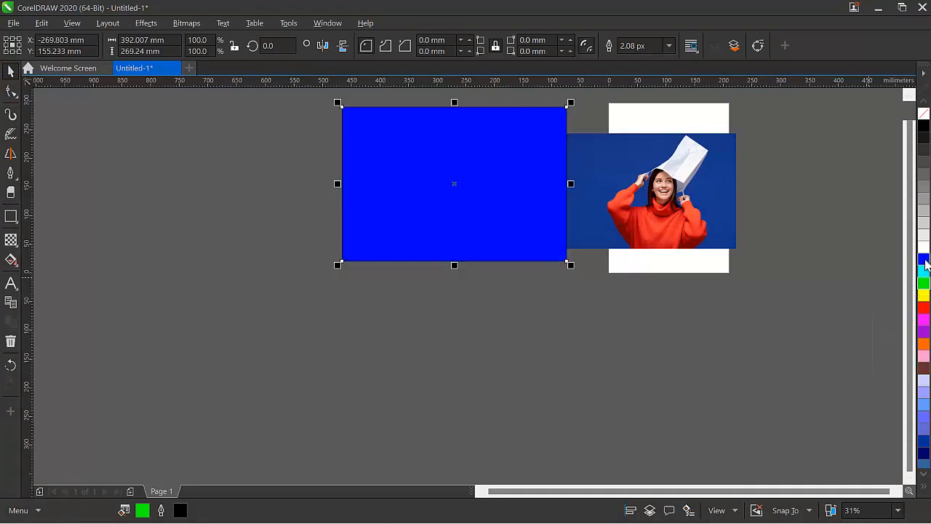
left_click(487, 215)
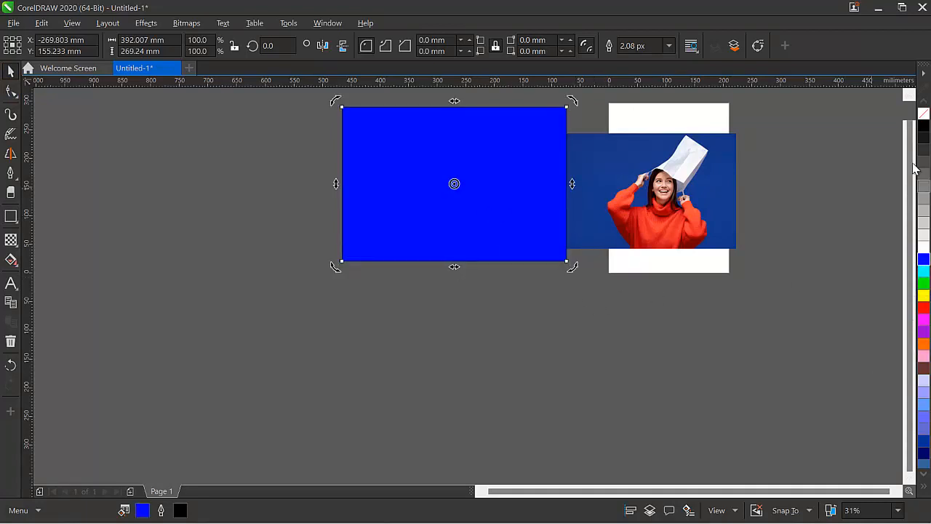
left_click(518, 180)
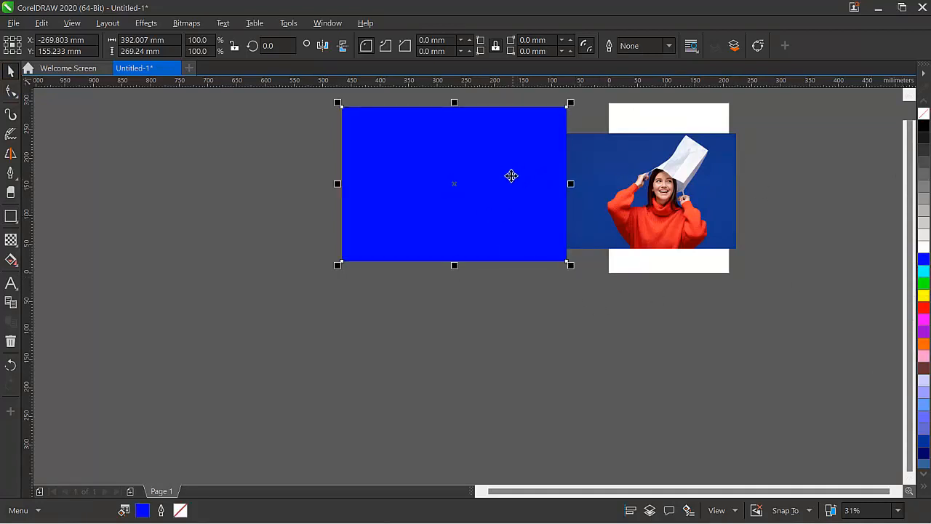
- Send the blue rectangle to the back of the page and shift the original photo clear of its edge
right_click(511, 176)
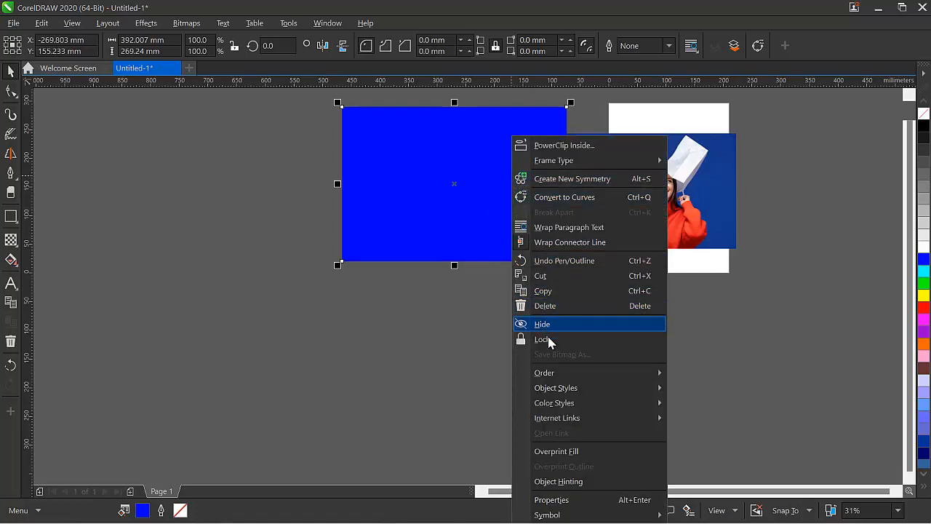
mouse_move(592, 380)
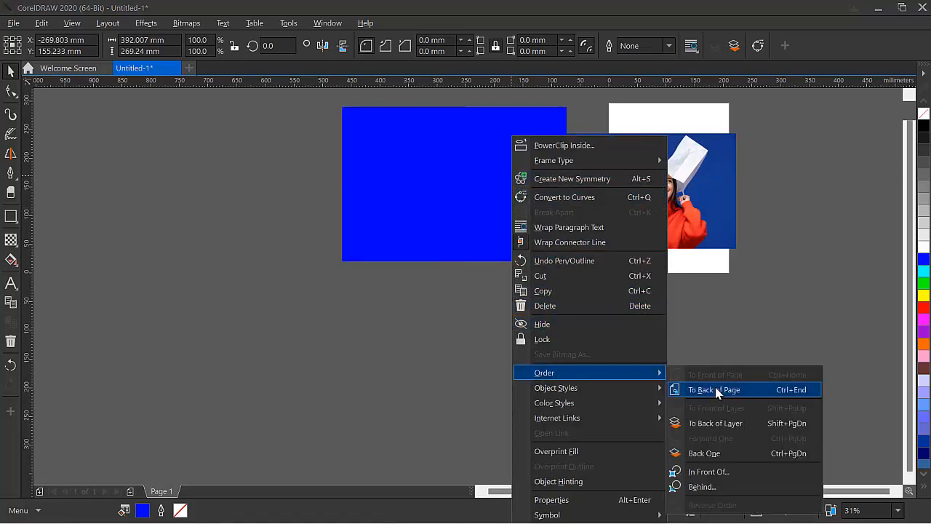
left_click(716, 390)
left_click(584, 338)
left_click(681, 193)
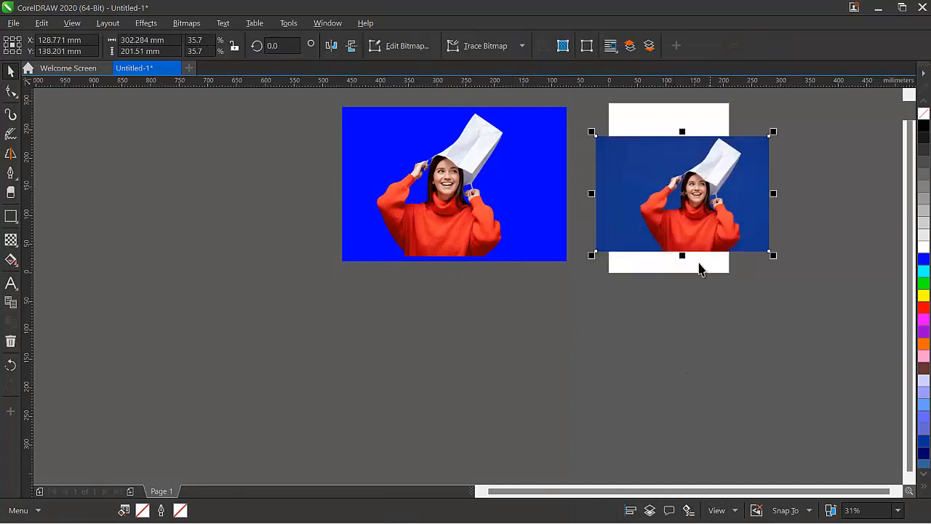
left_click(678, 293)
- Fill the background rectangle with white and nudge the cutout down and sideways so it sits near the rectangle's lower edge
left_click(486, 228)
left_click(566, 212)
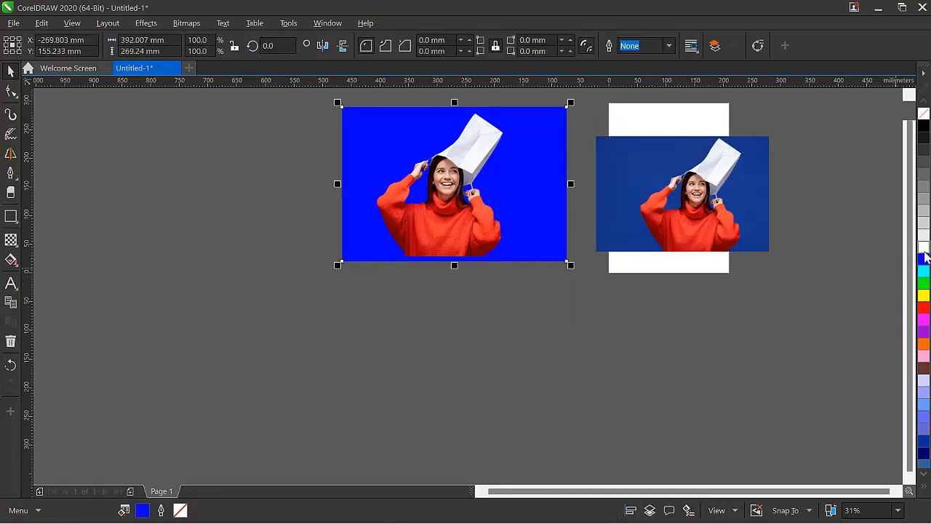
left_click(923, 250)
left_click(672, 311)
left_click_drag(463, 229, 474, 236)
left_click(513, 308)
scroll(473, 195, "up", 3)
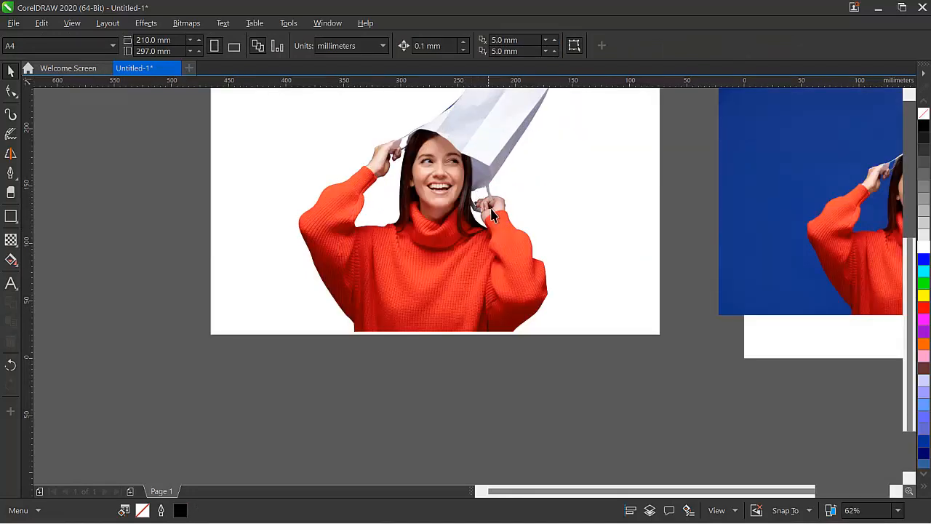
scroll(492, 214, "down", 6)
scroll(495, 215, "up", 3)
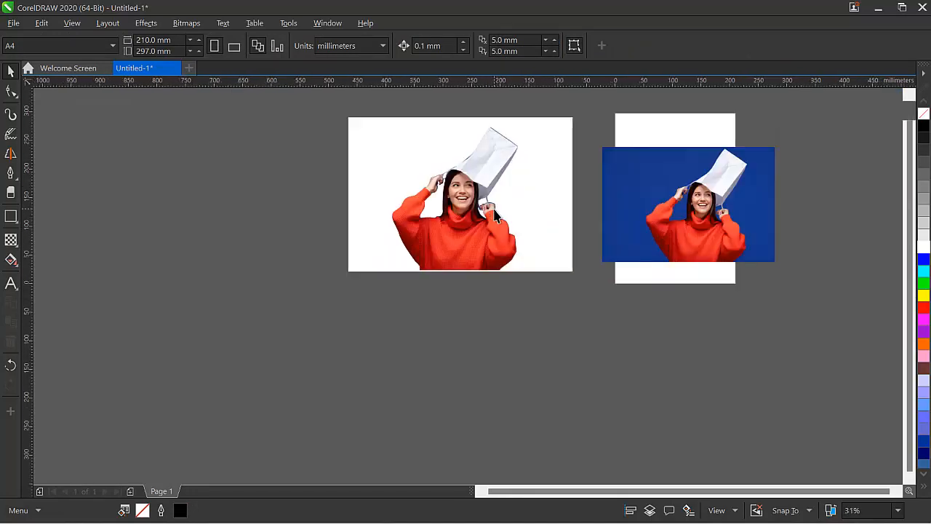
- Try progressively darker grey fills on the background rectangle and finish with black
left_click(542, 221)
left_click(922, 236)
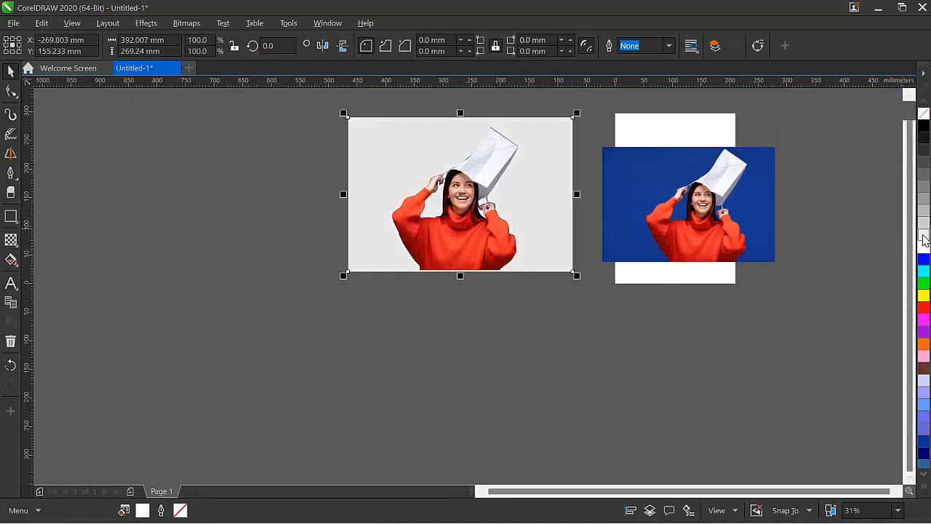
left_click(923, 212)
left_click(923, 192)
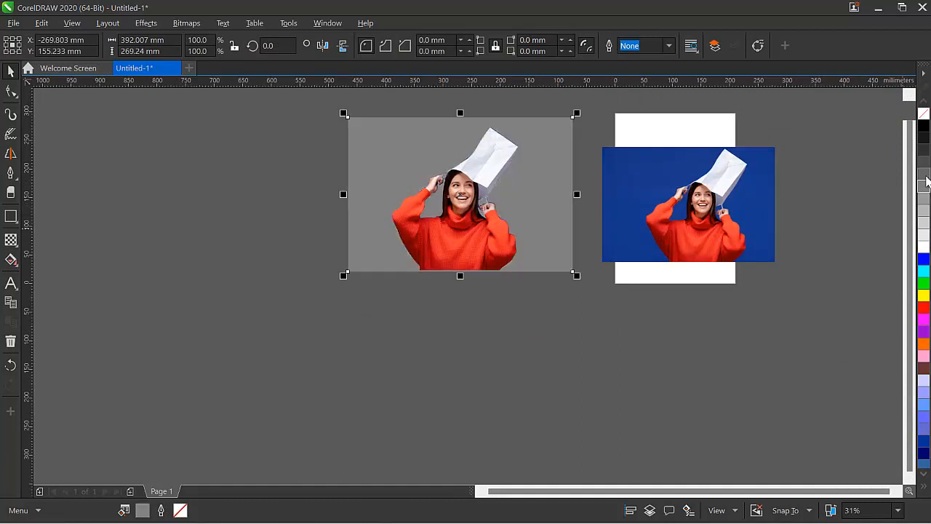
left_click(923, 165)
left_click(925, 128)
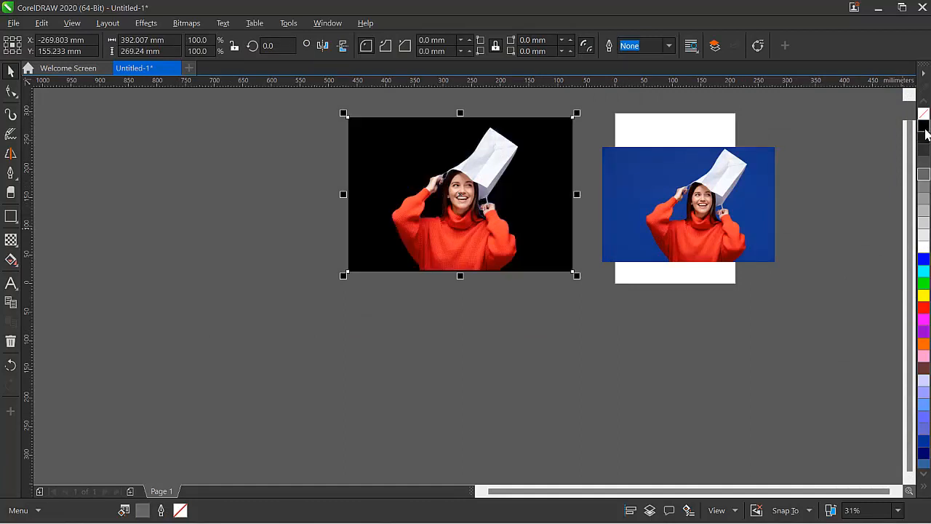
- Move the original photo slightly down and closer to the black rectangle, leaving it deselected
left_click(779, 244)
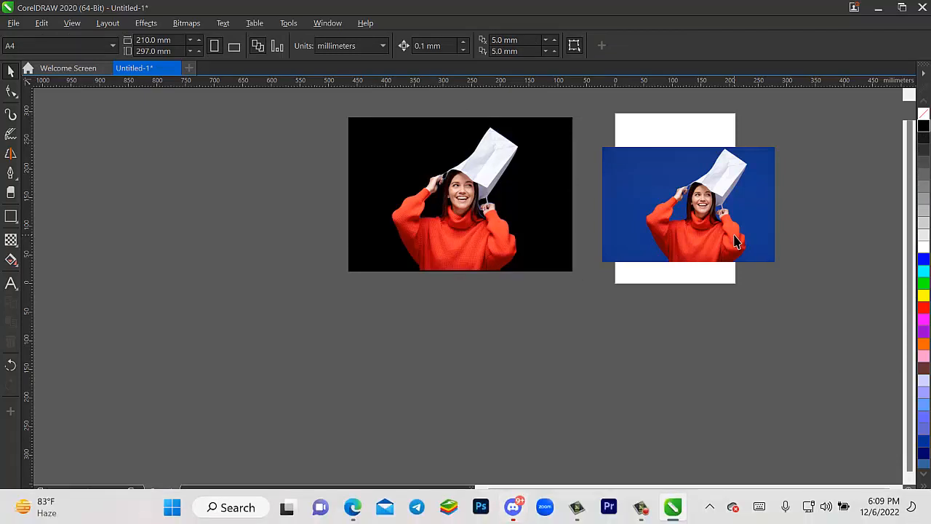
left_click_drag(725, 235, 701, 242)
left_click(812, 228)
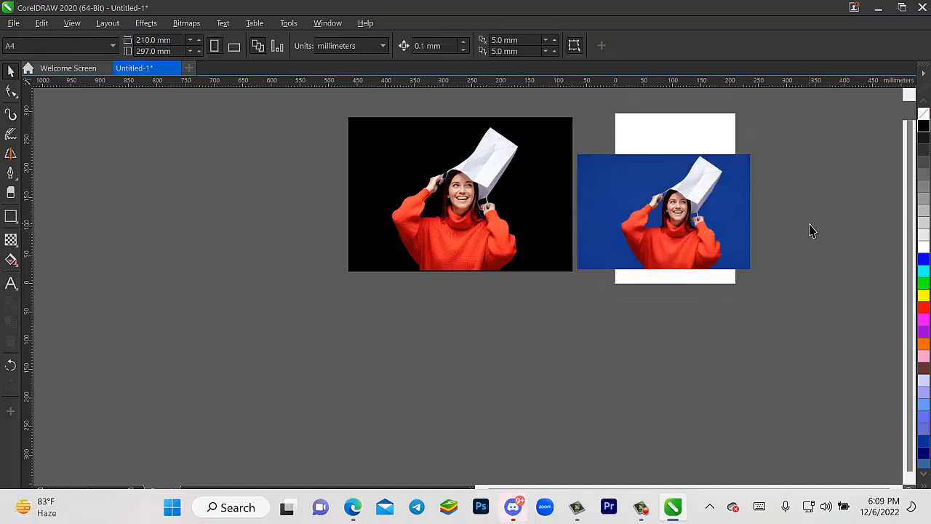